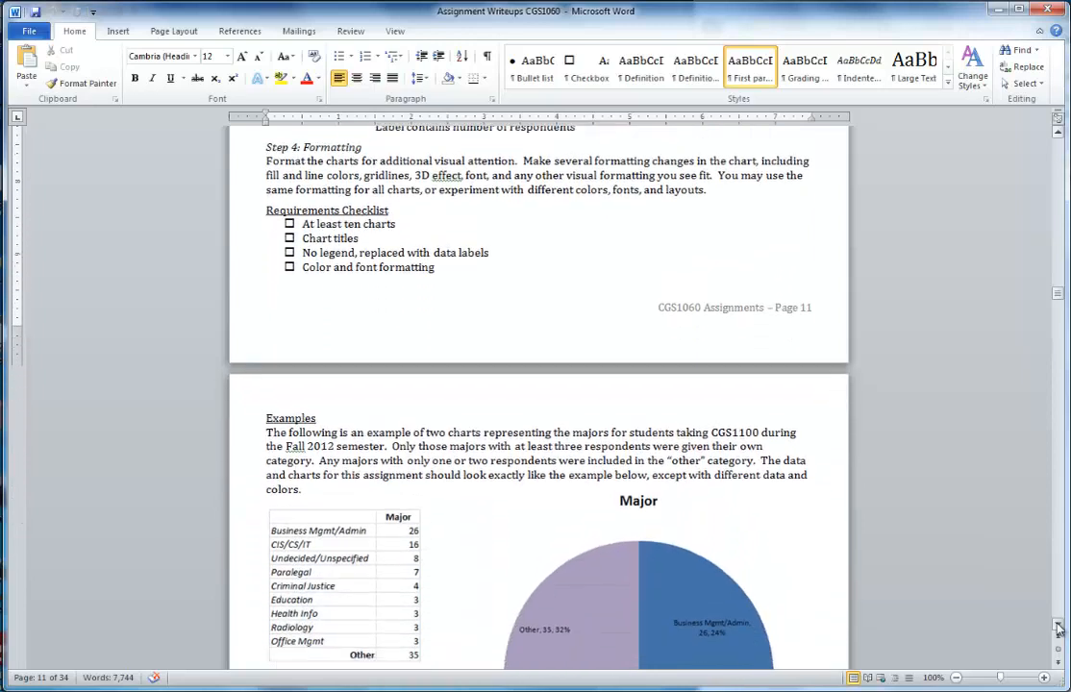
Examine the example Major table, pie chart and column chart in the assignment document
scroll(1059, 629, down, 2)
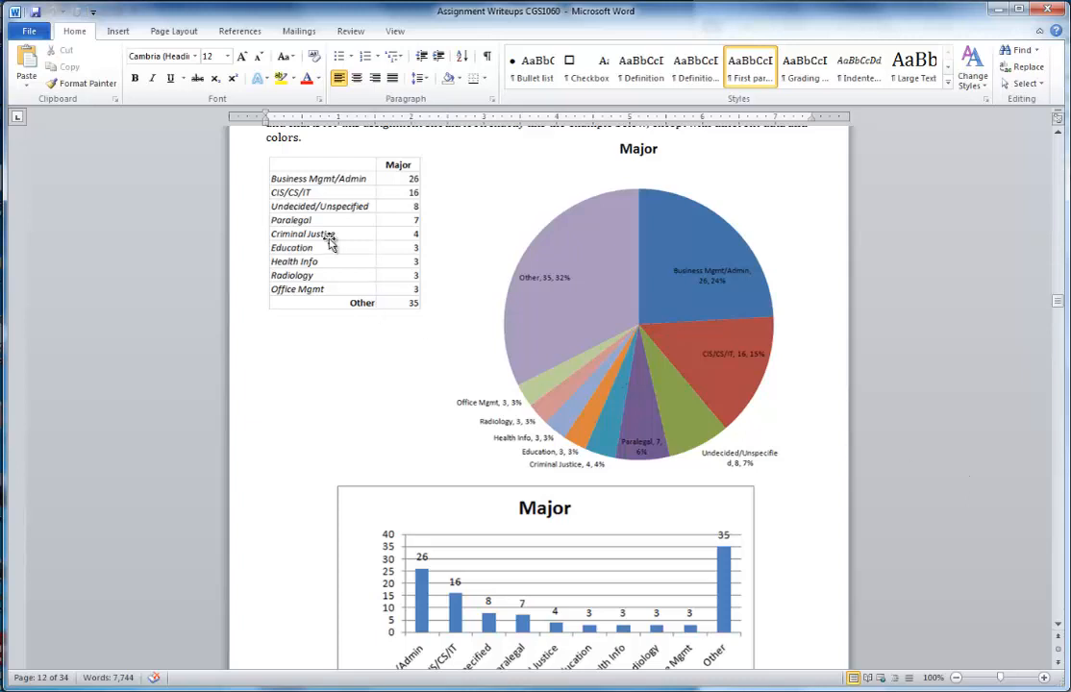
click(286, 164)
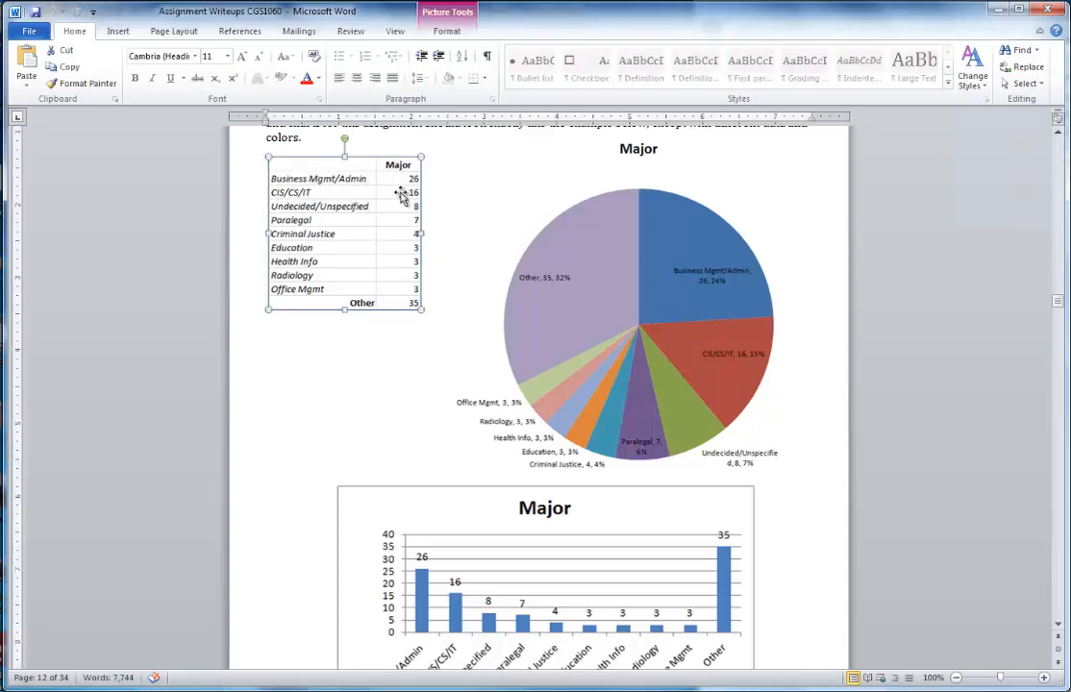
click(617, 275)
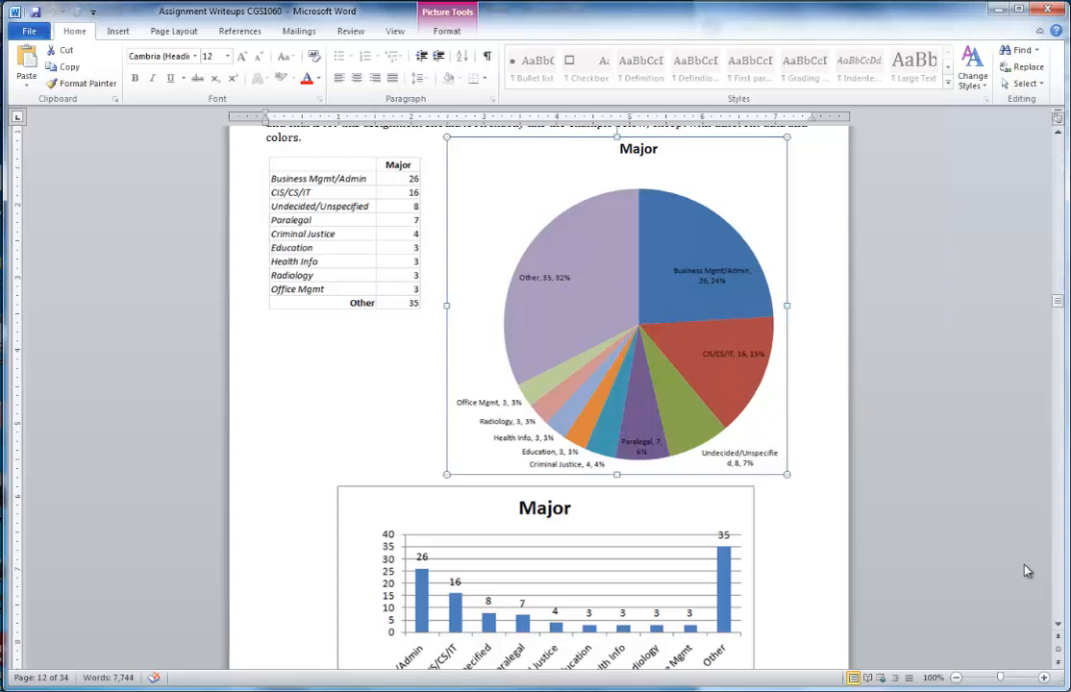
click(1059, 624)
click(1059, 627)
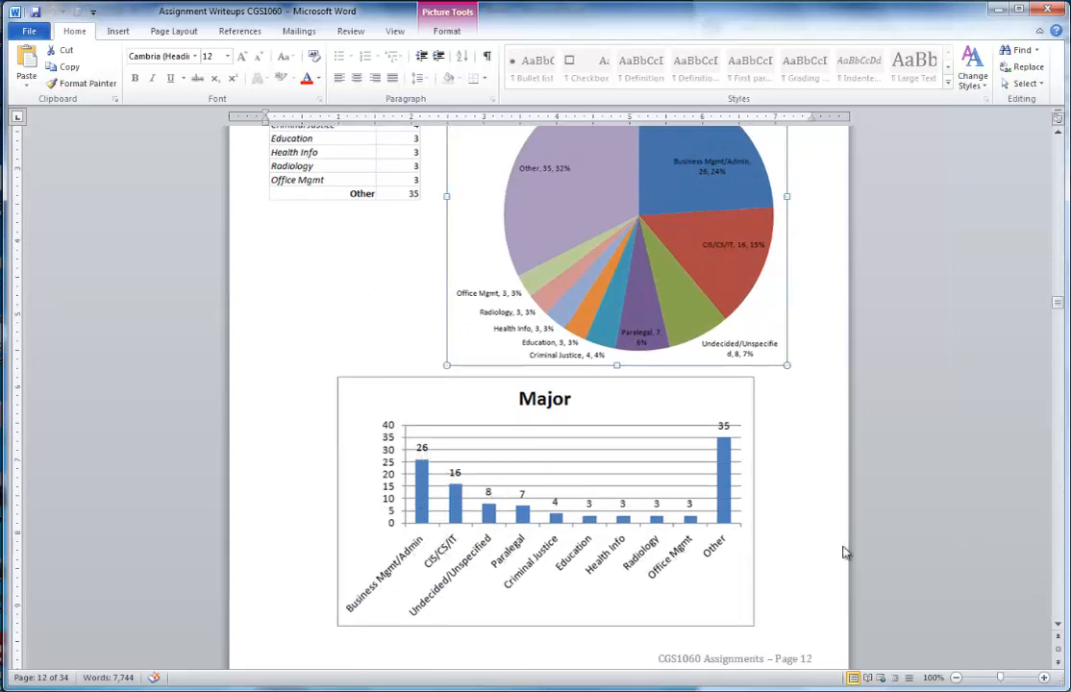
click(1058, 625)
drag(1059, 627, 1059, 627)
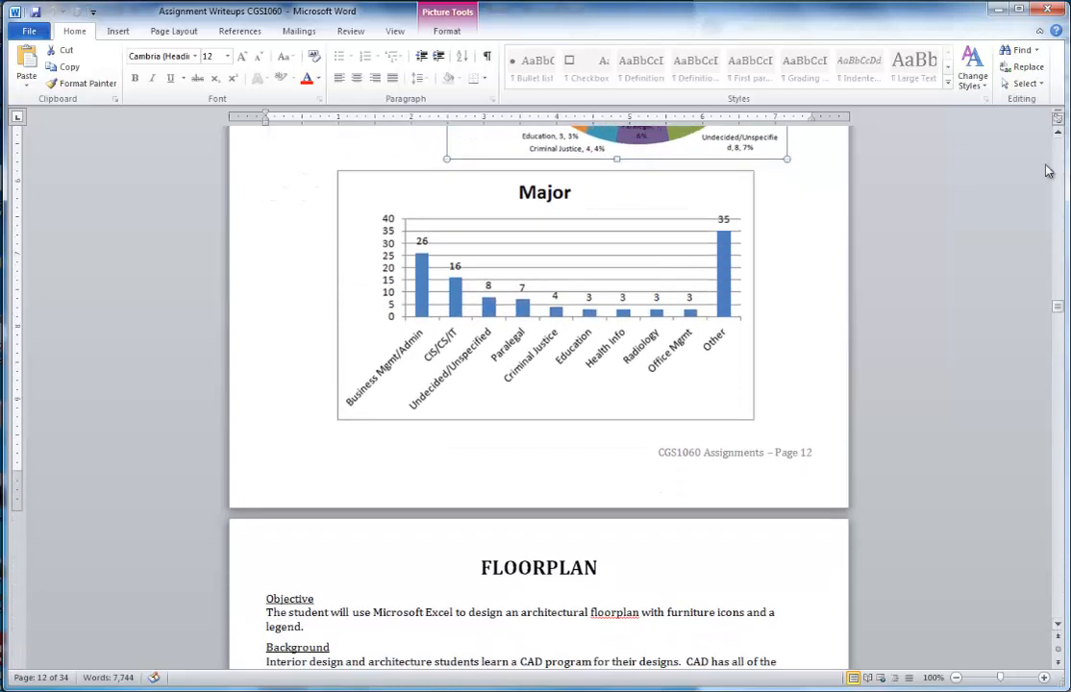
drag(1062, 136, 1061, 136)
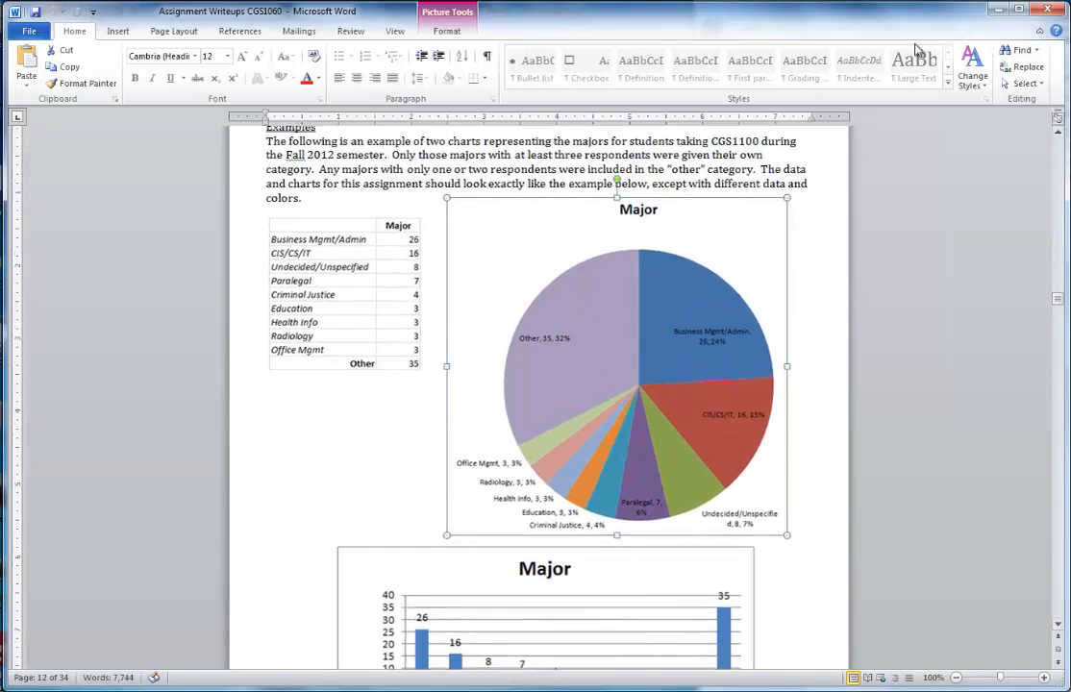
Switch to the blank Excel workbook and look through Sheet1, Sheet2 and Sheet3, returning to Sheet1
click(997, 12)
click(500, 370)
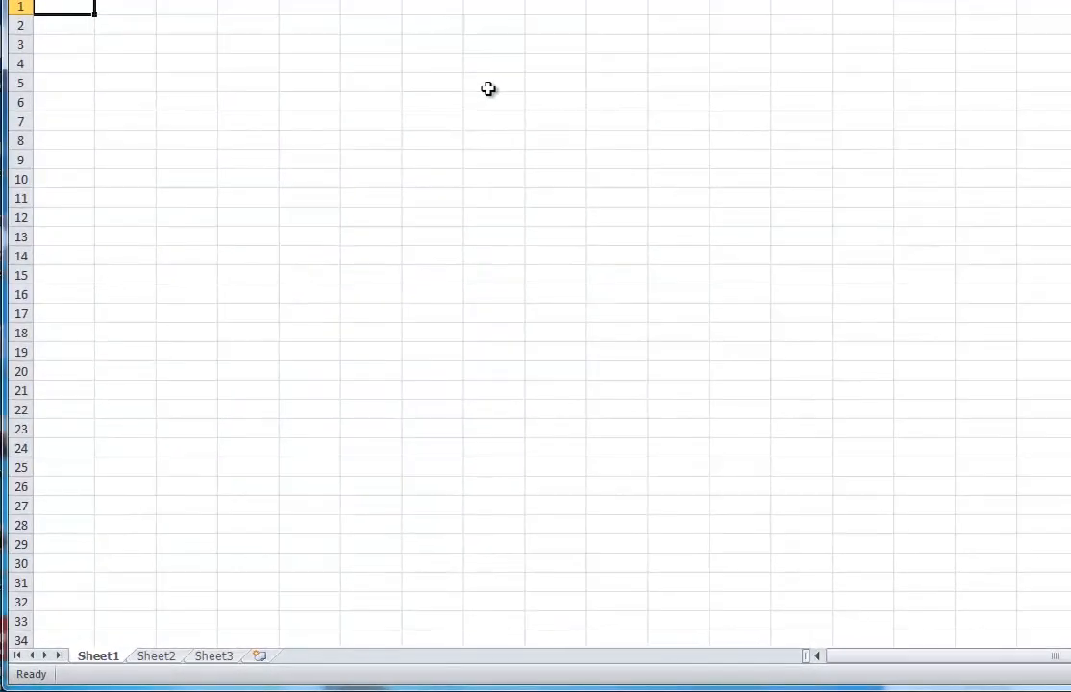
click(386, 215)
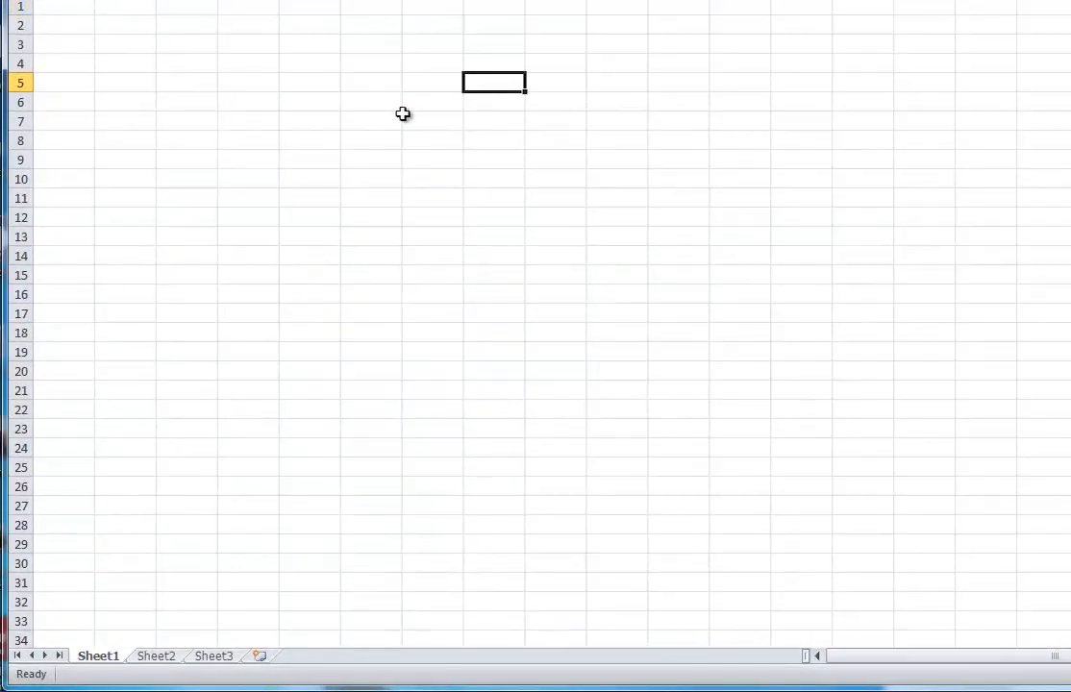
click(64, 8)
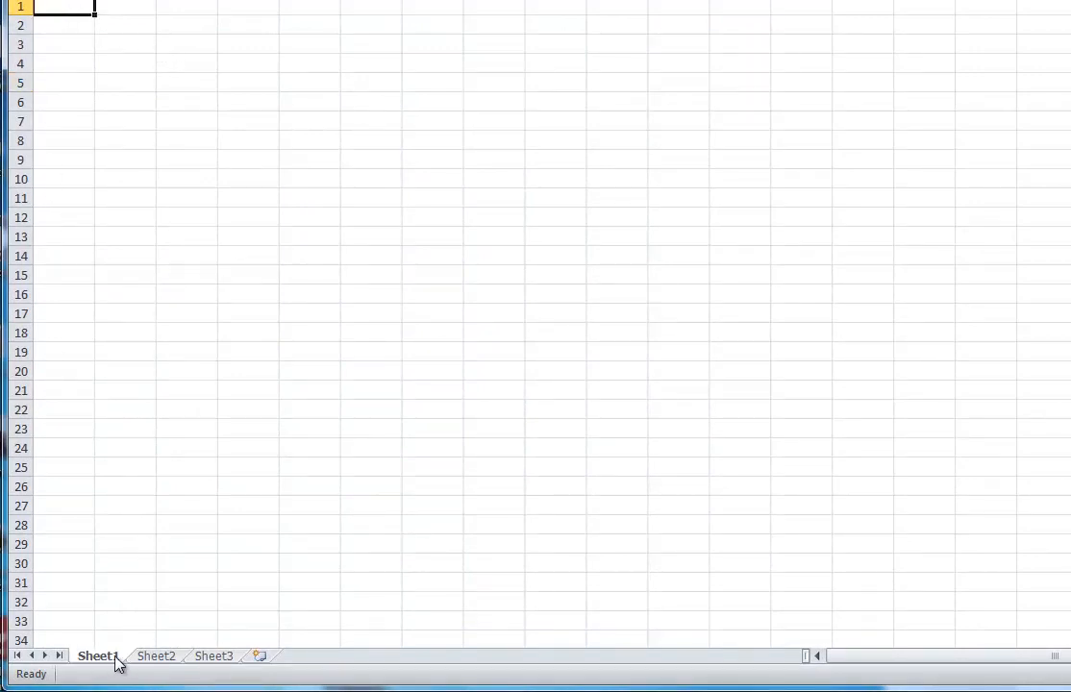
click(164, 662)
click(223, 660)
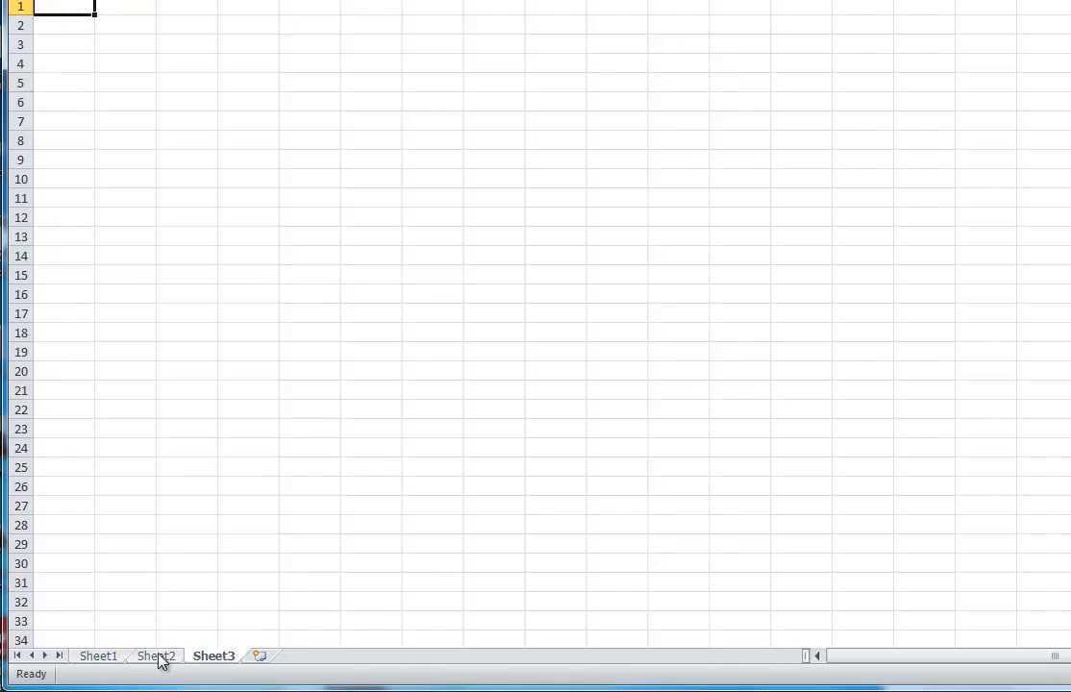
click(159, 661)
click(100, 660)
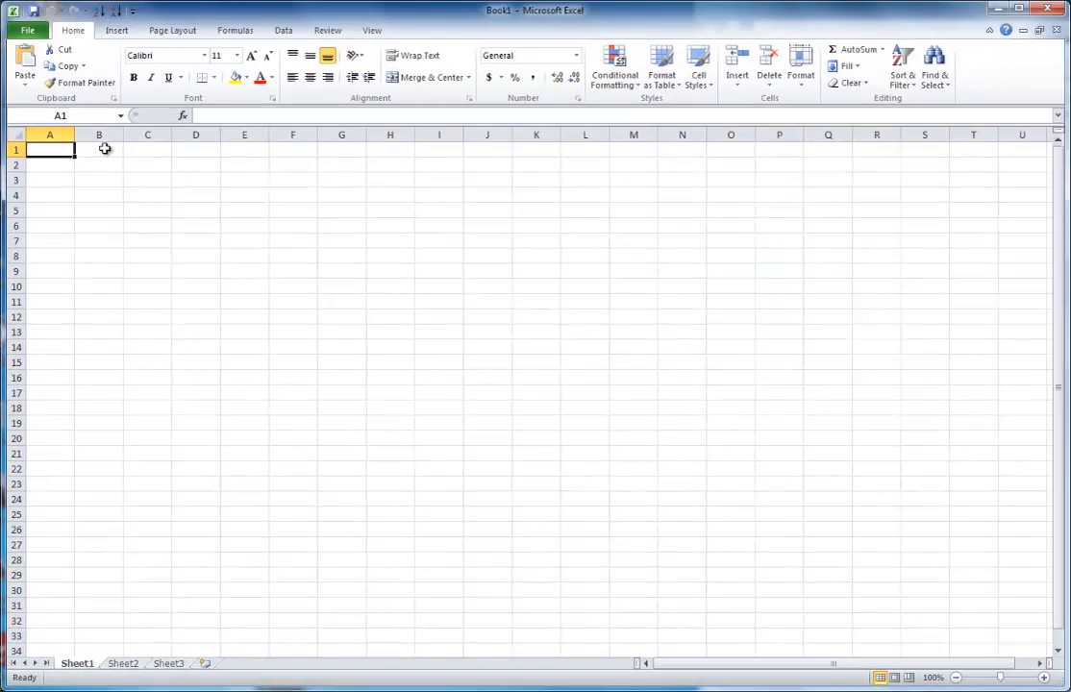
Enter the column heading Gender in cell B1 of Sheet1
click(105, 149)
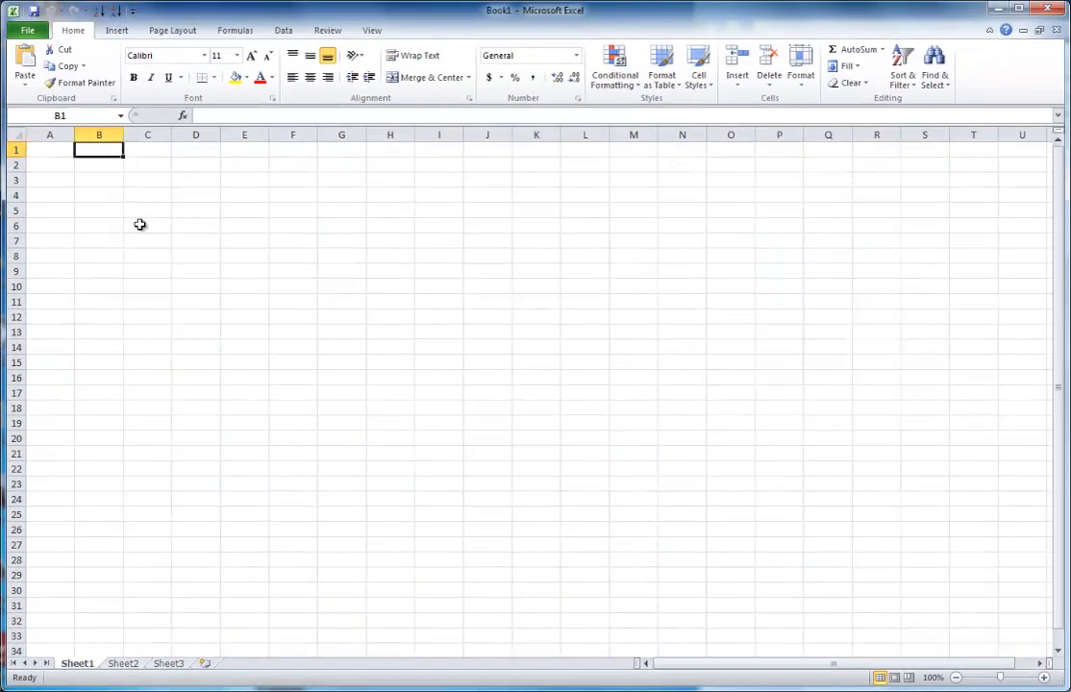
click(55, 168)
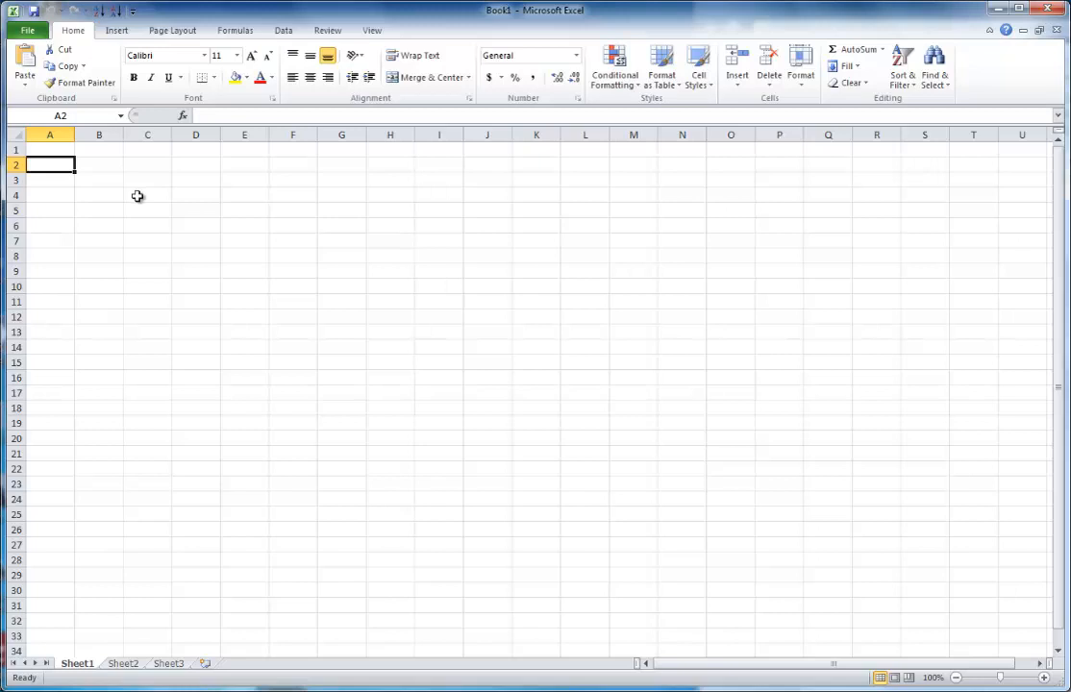
click(97, 150)
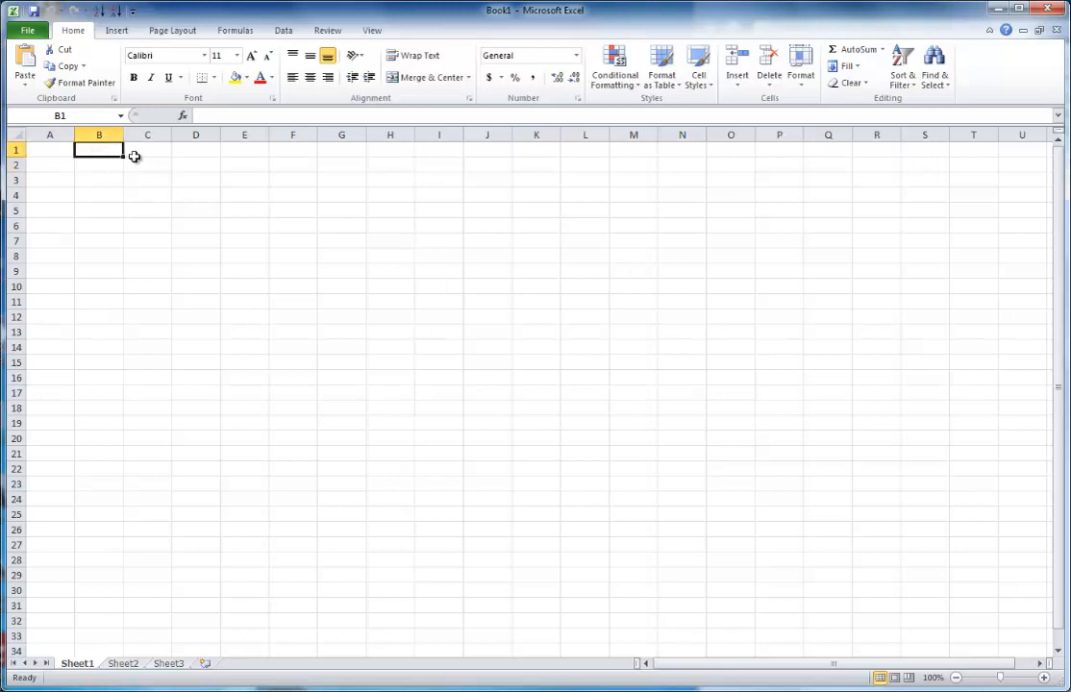
text(Gender)
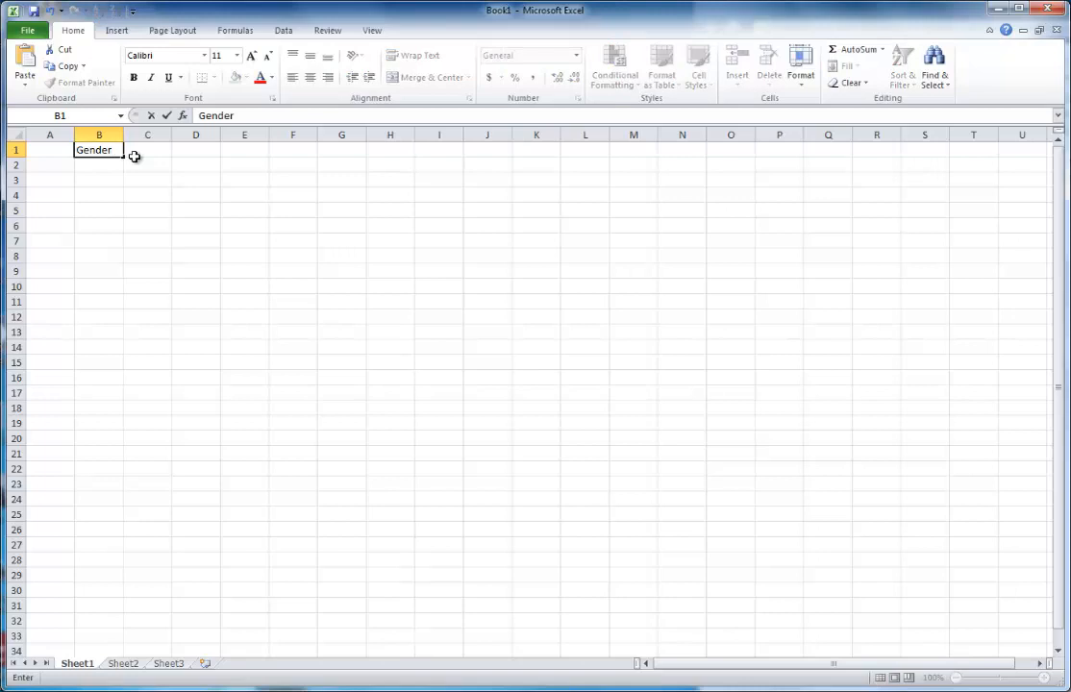
key(Return)
Enter the row labels Male in A2 and Female in A3
key(Left)
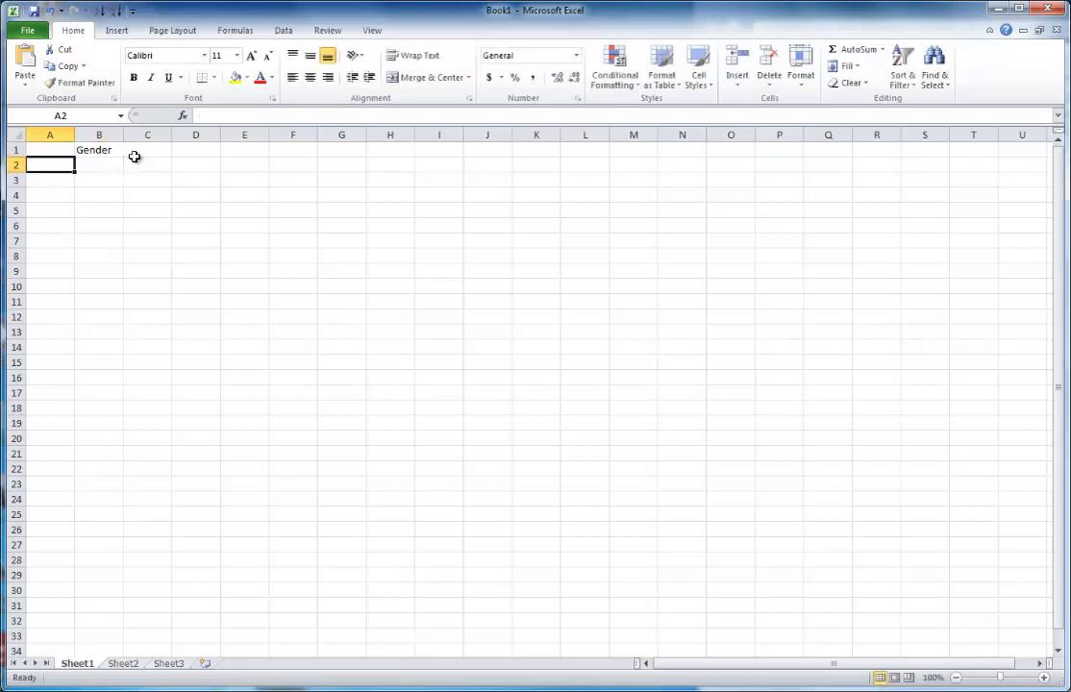
text(Male)
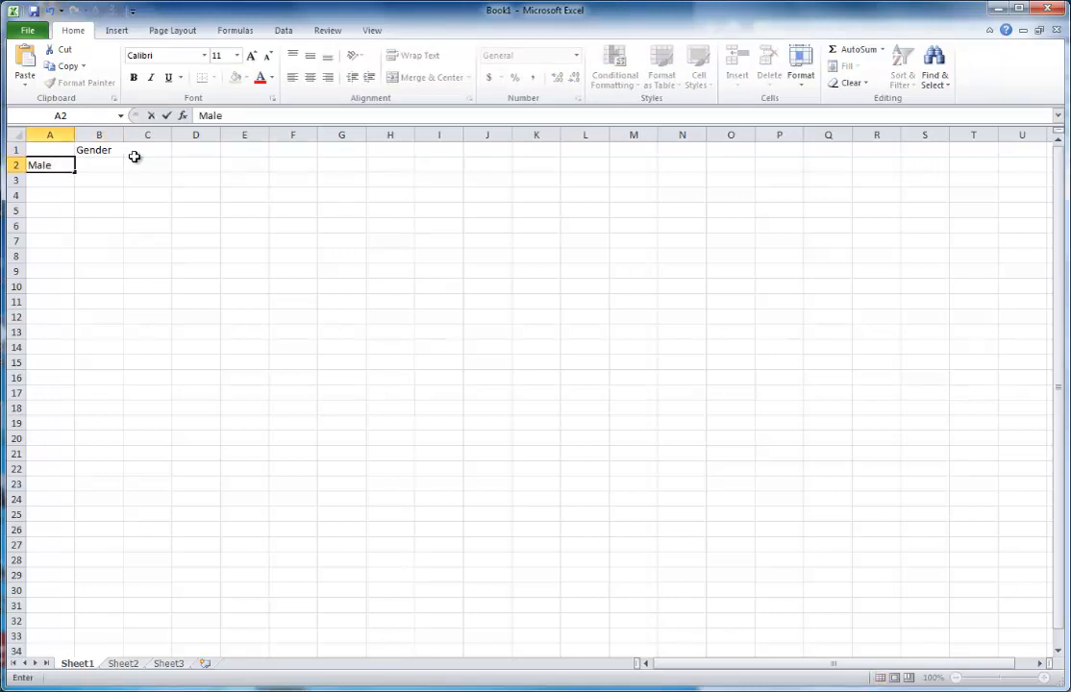
key(Return)
text(Female)
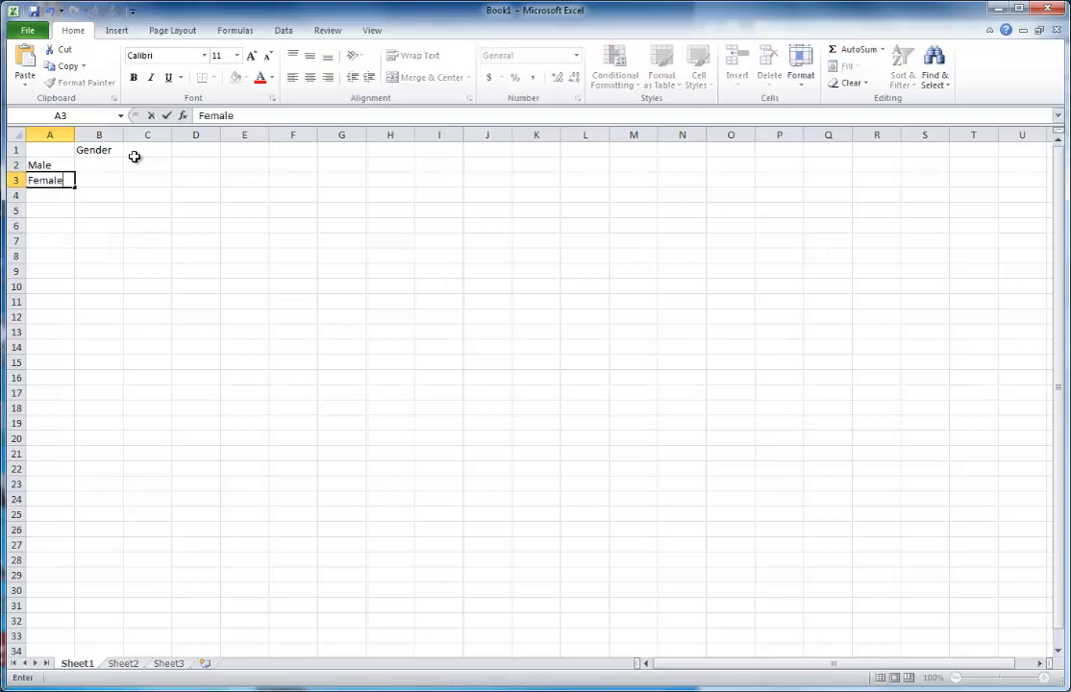
Enter the respondent numbers under Gender: 25 for Male in B2 and 15 for Female in B3
key(Up)
key(Right)
text(25)
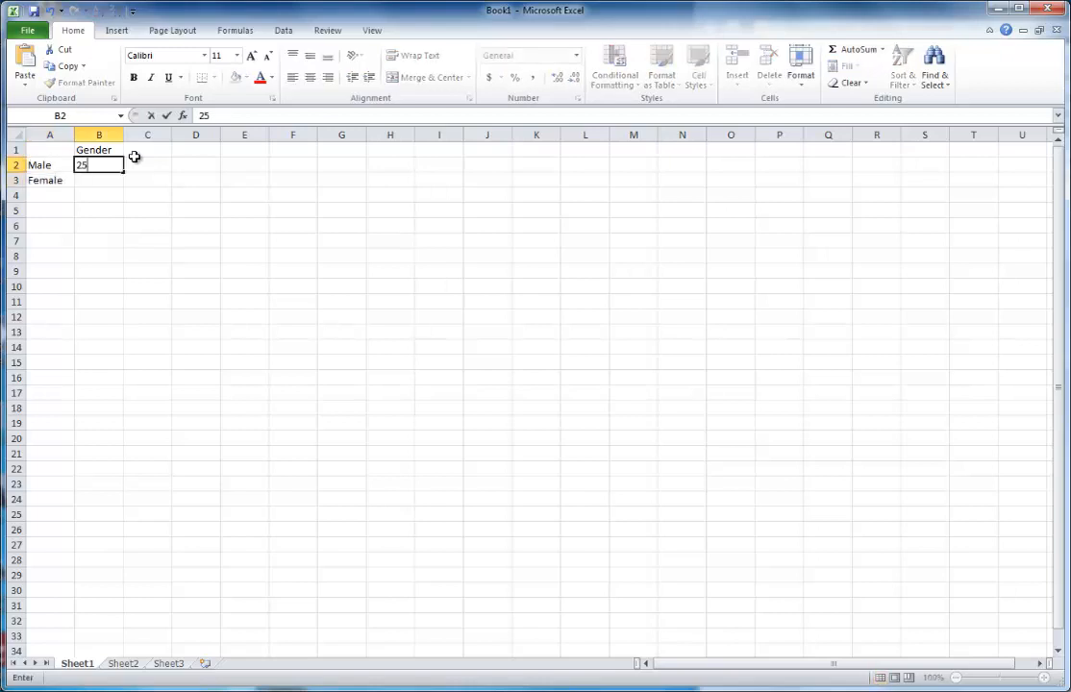
key(Return)
text(15)
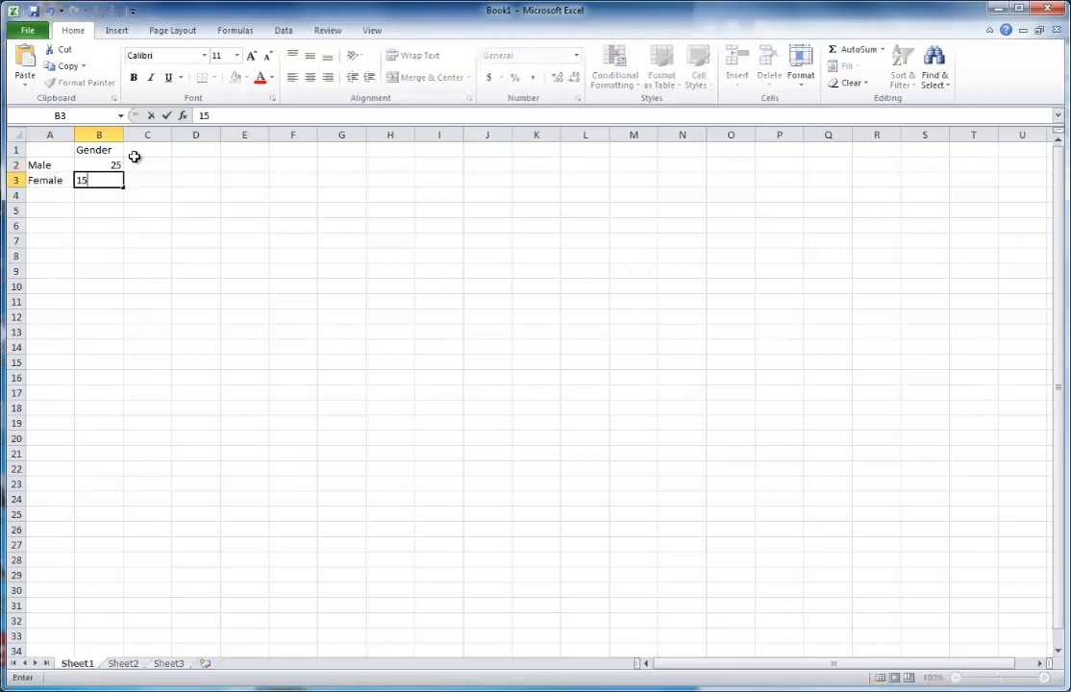
key(Return)
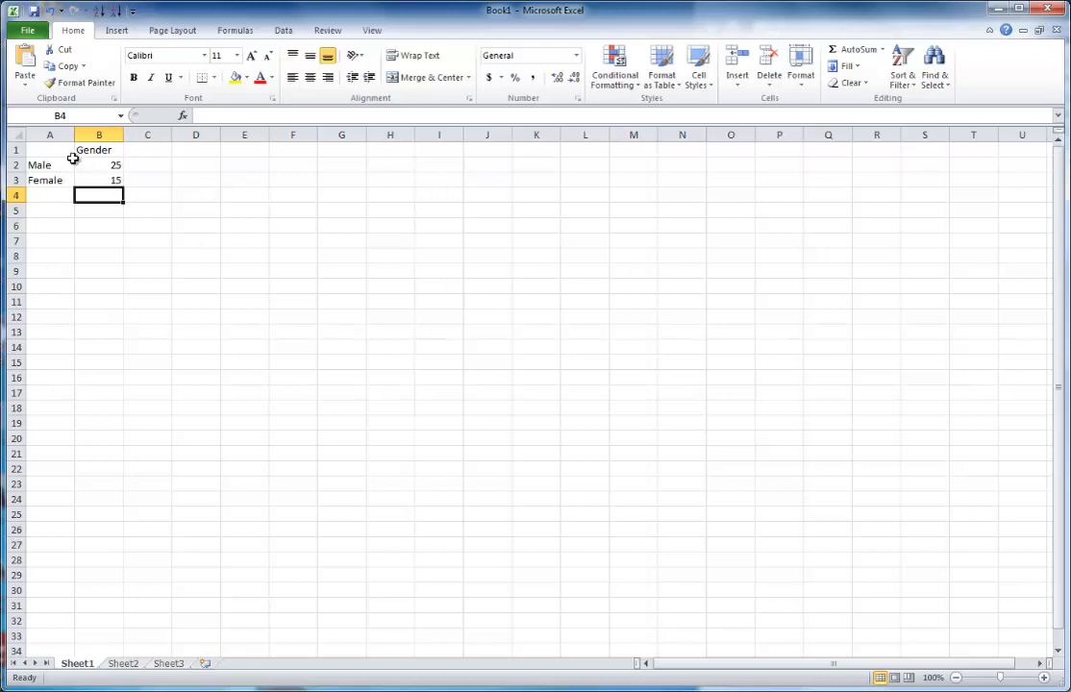
Insert a basic 2-D pie chart from the range A1:B3 and place it directly below the data, starting around row 4
drag(48, 149, 107, 181)
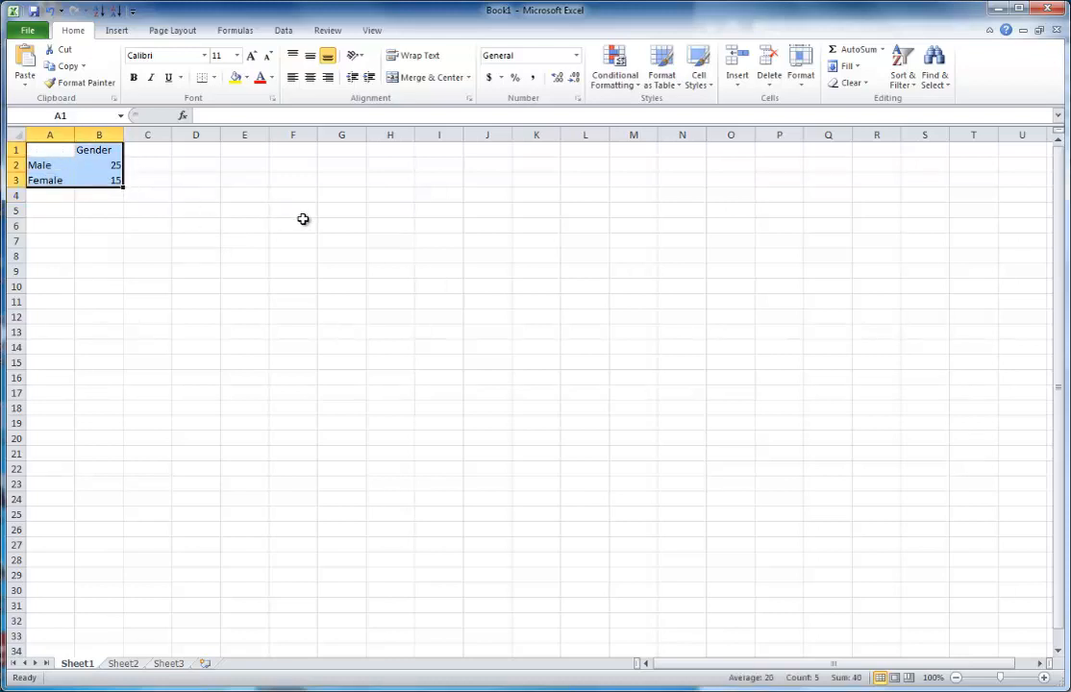
drag(50, 149, 100, 180)
click(108, 31)
click(361, 83)
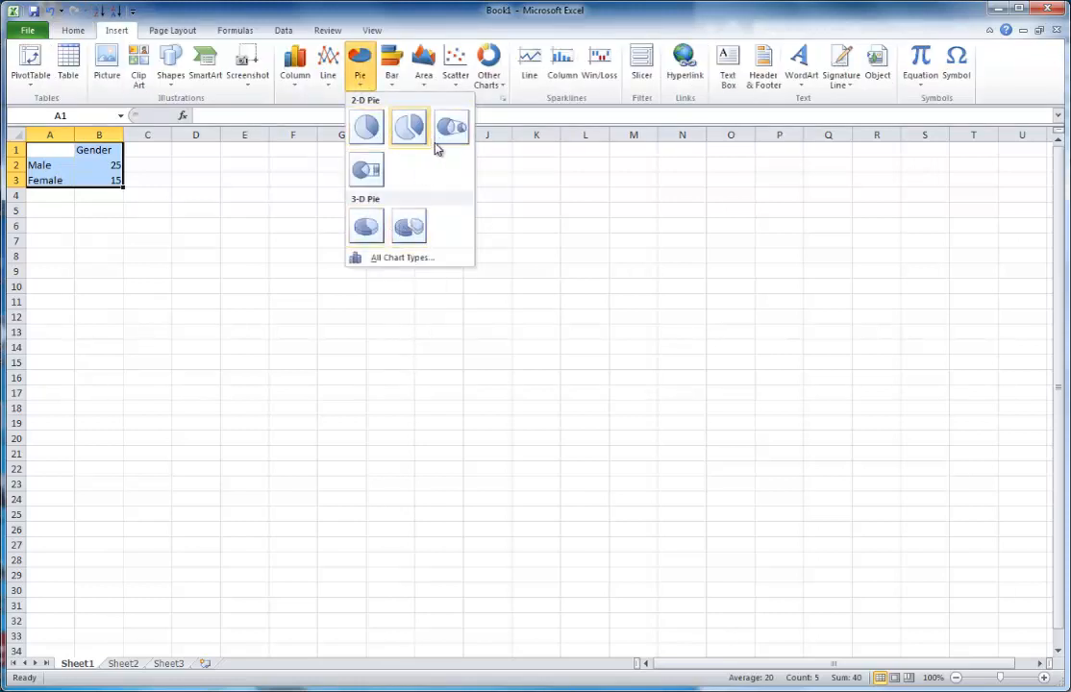
click(366, 129)
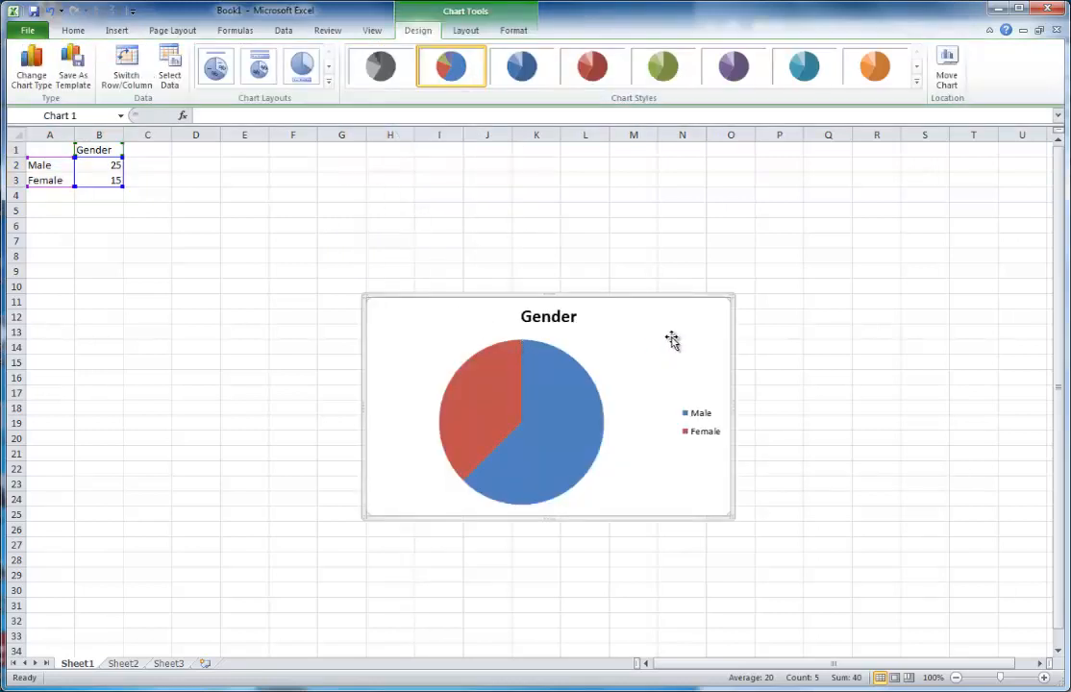
drag(674, 336, 291, 242)
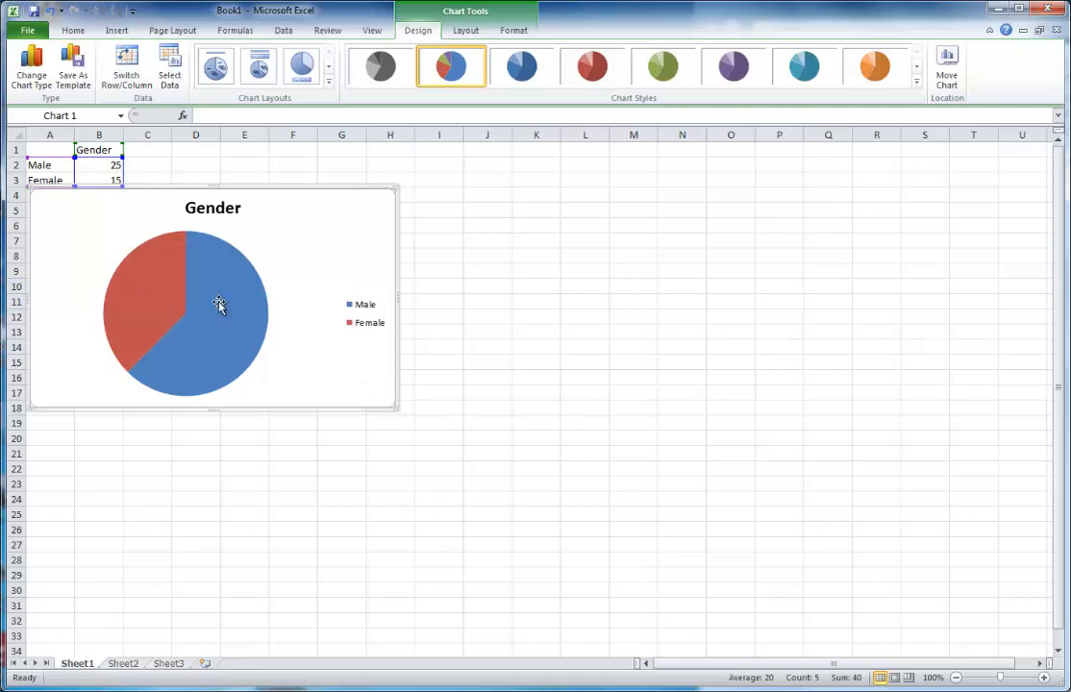
Turn off the legend of the Gender pie chart
mouse_move(219, 304)
mouse_move(166, 318)
click(464, 31)
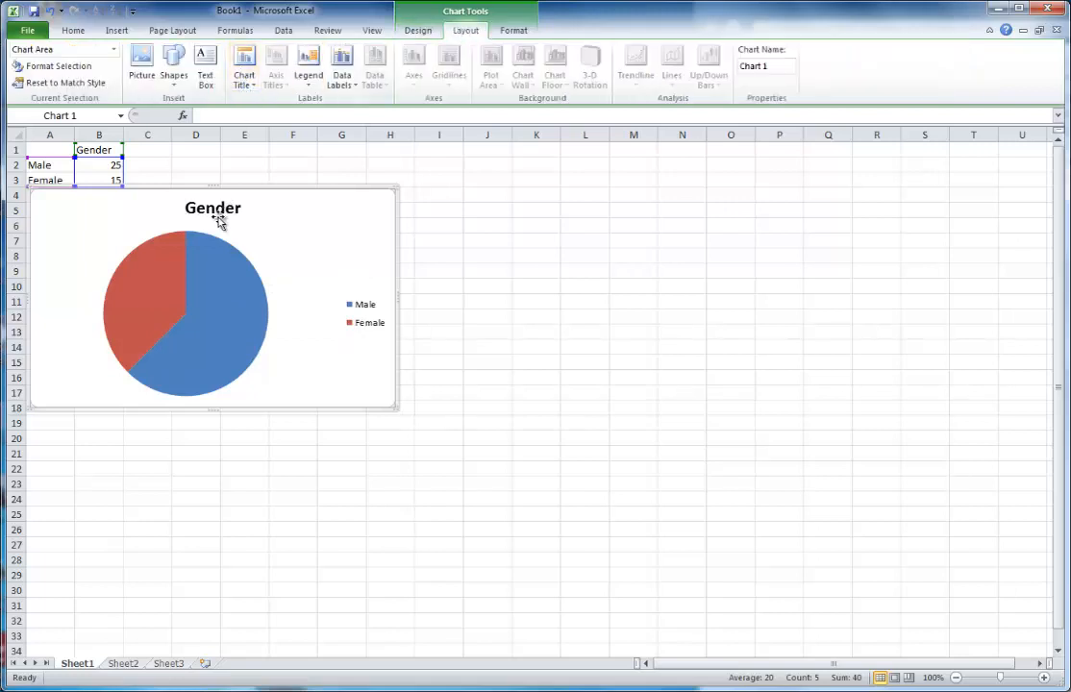
click(311, 86)
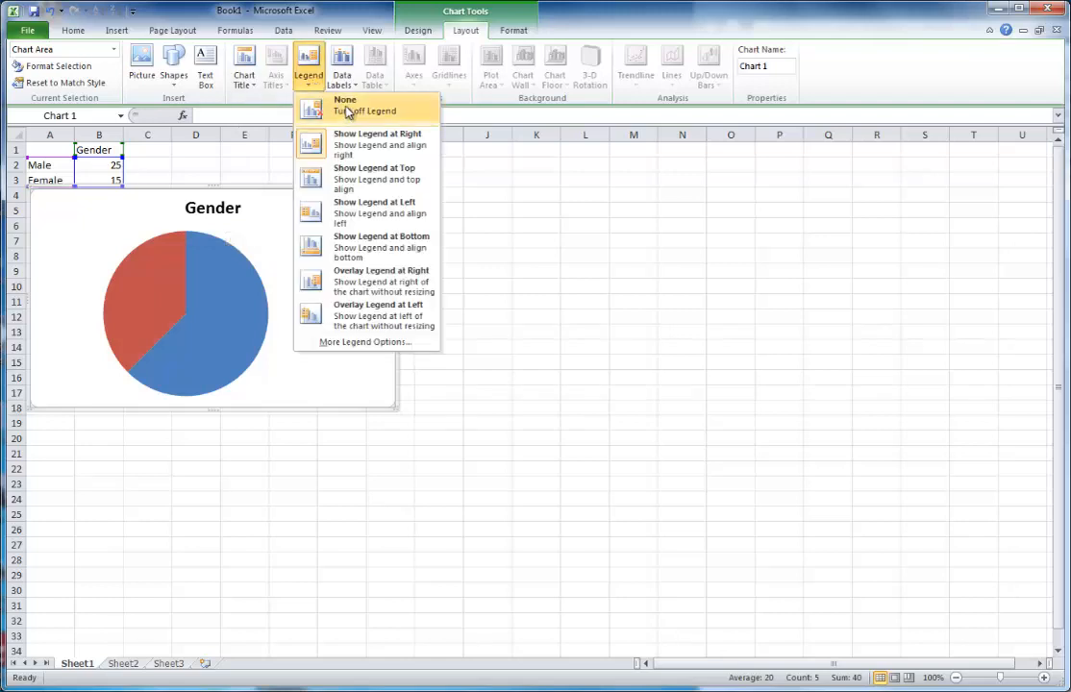
click(348, 113)
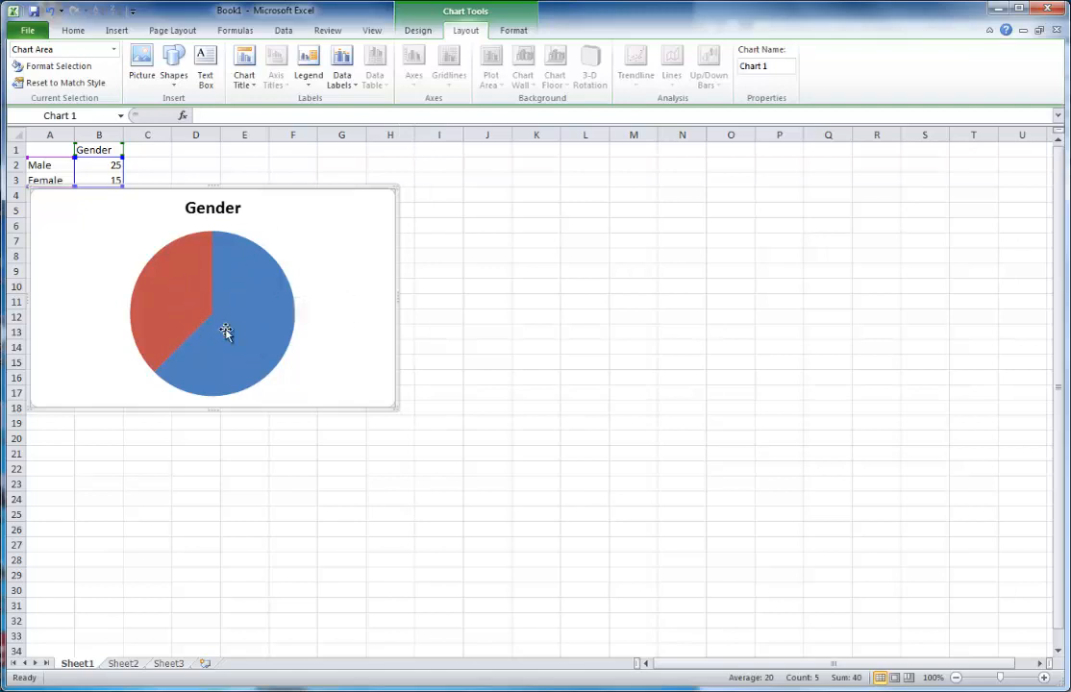
Add best-fit data labels to the pie chart showing category name, value and percentage, with leader lines turned off
click(345, 86)
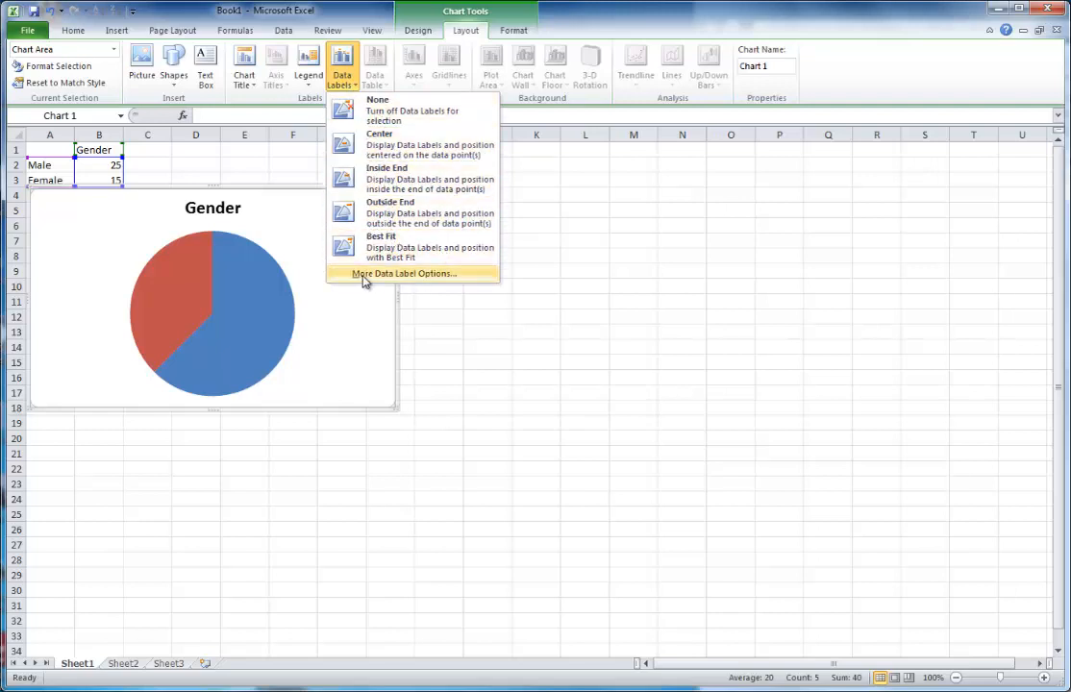
click(408, 277)
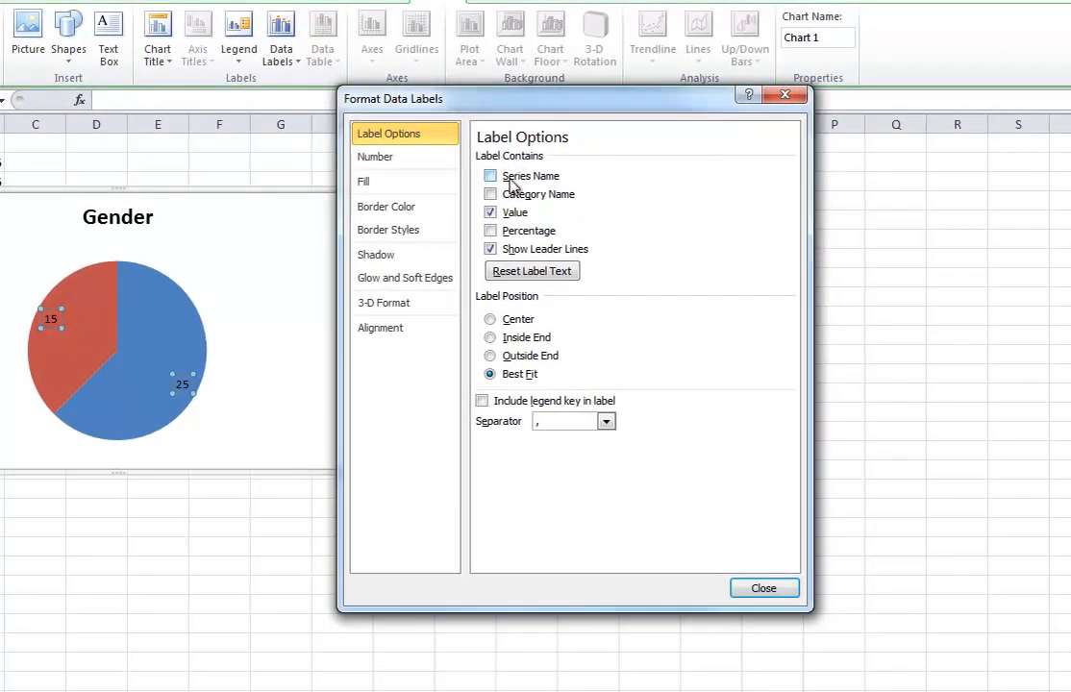
click(491, 196)
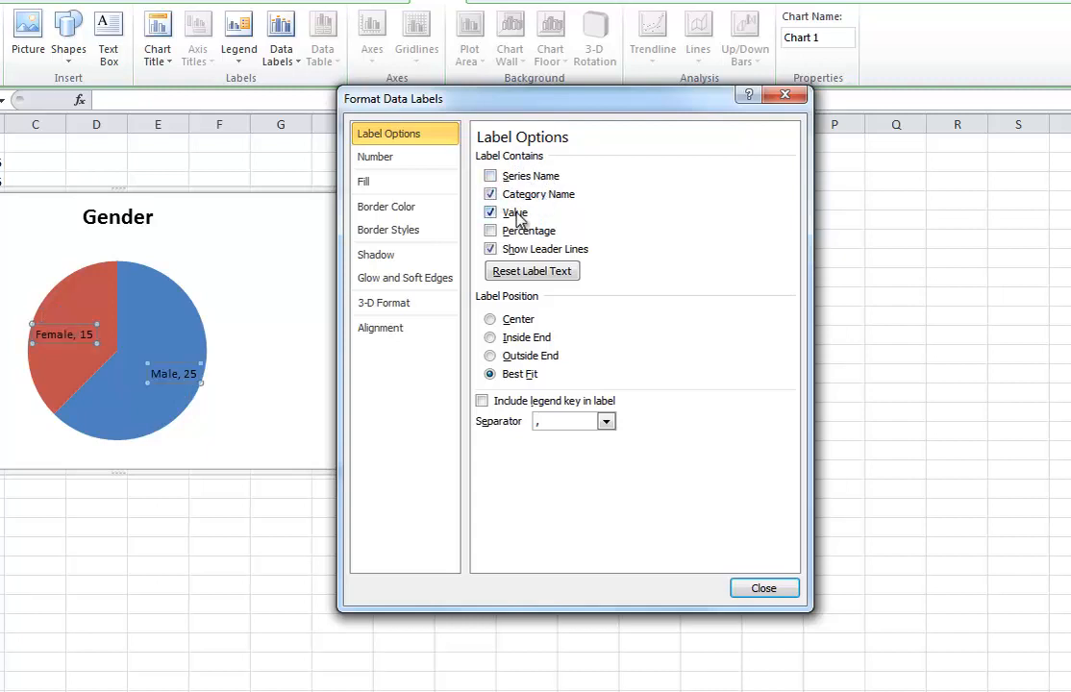
click(491, 232)
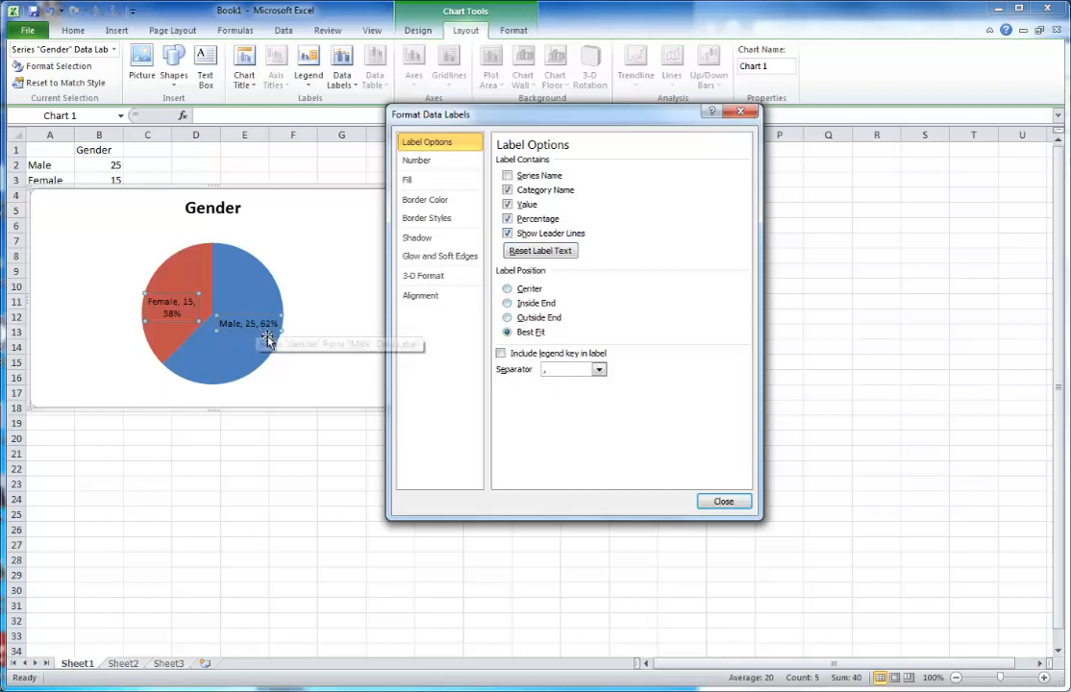
click(507, 235)
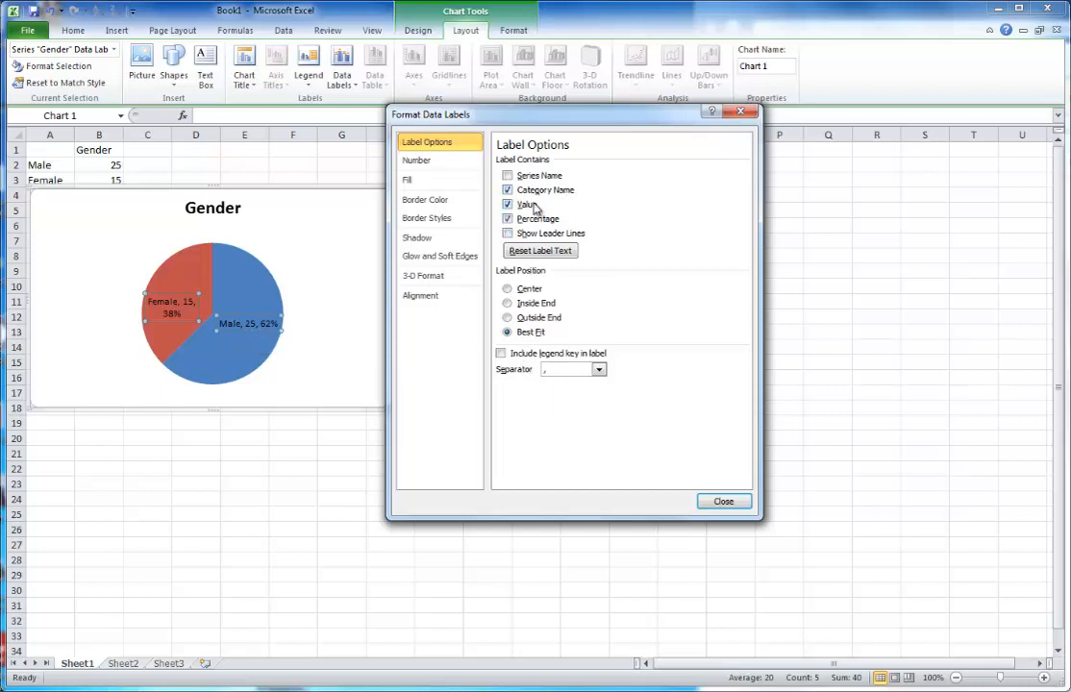
click(720, 499)
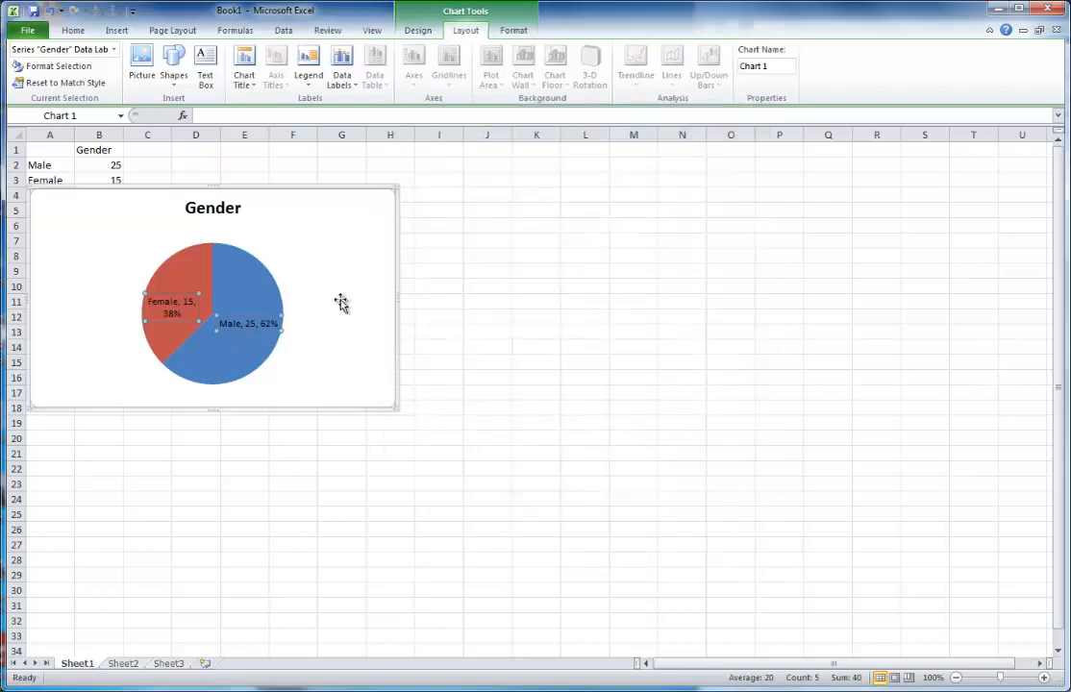
click(343, 302)
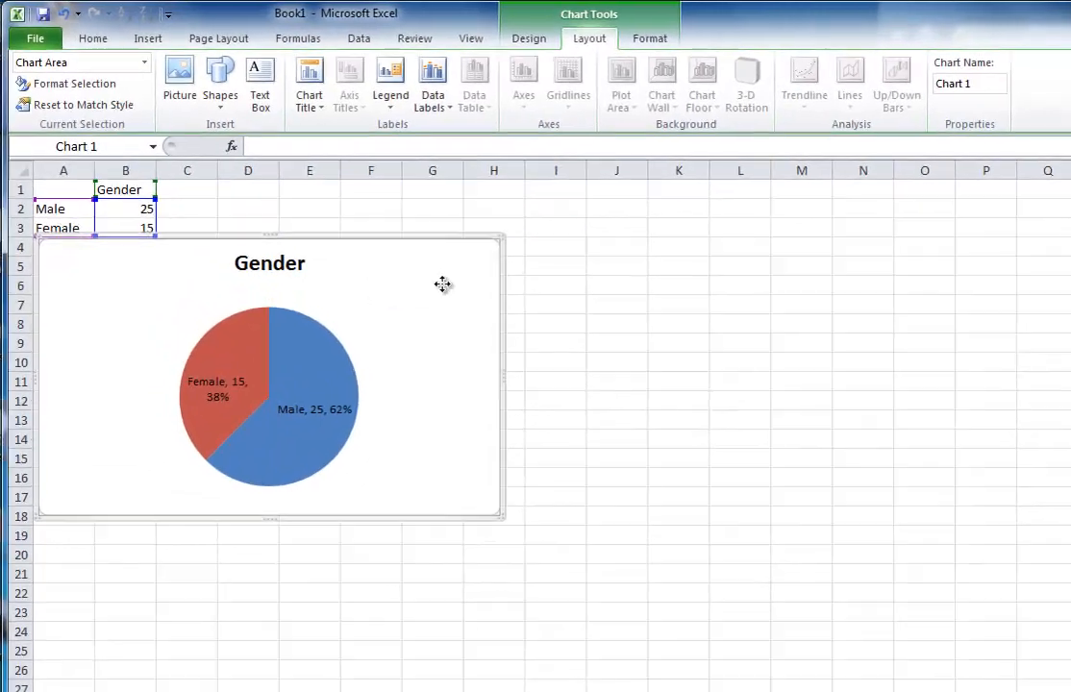
Move the pie chart aside to columns H–P, and insert a 2-D clustered column chart of A1:B3 in its former place below the data
drag(363, 249, 760, 239)
drag(844, 264, 844, 264)
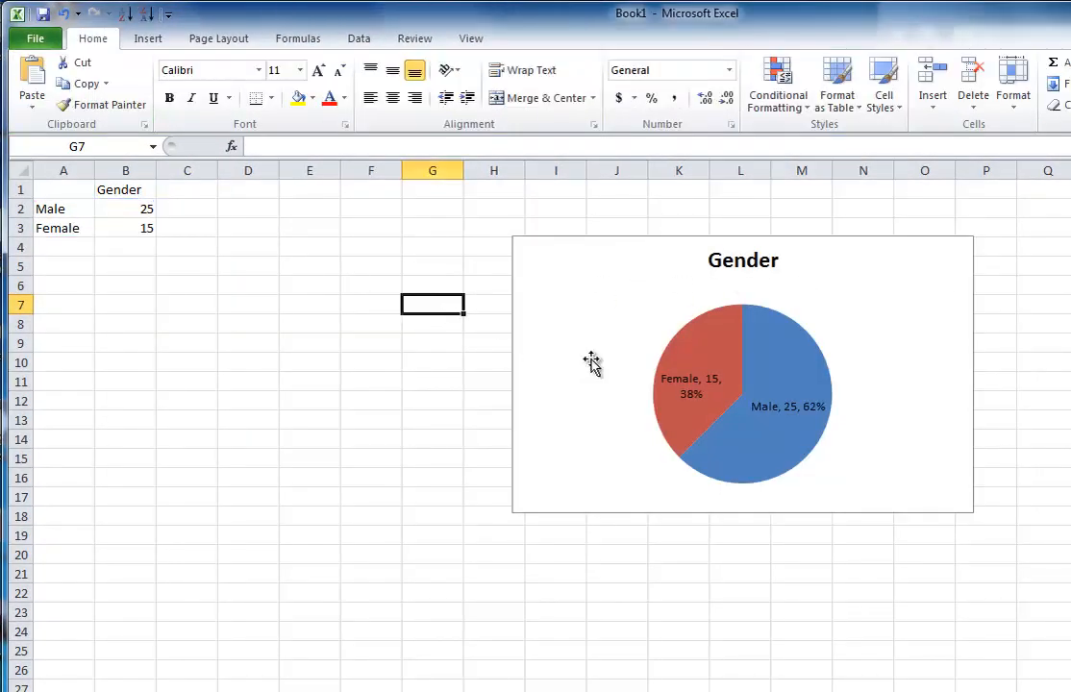
click(152, 40)
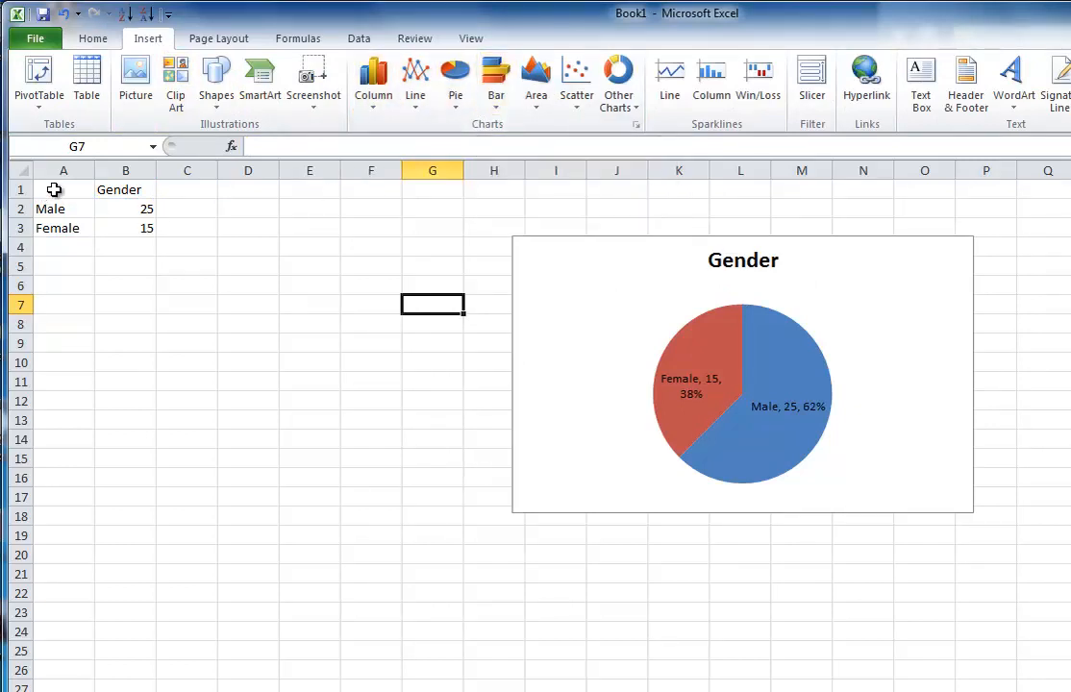
drag(54, 189, 115, 227)
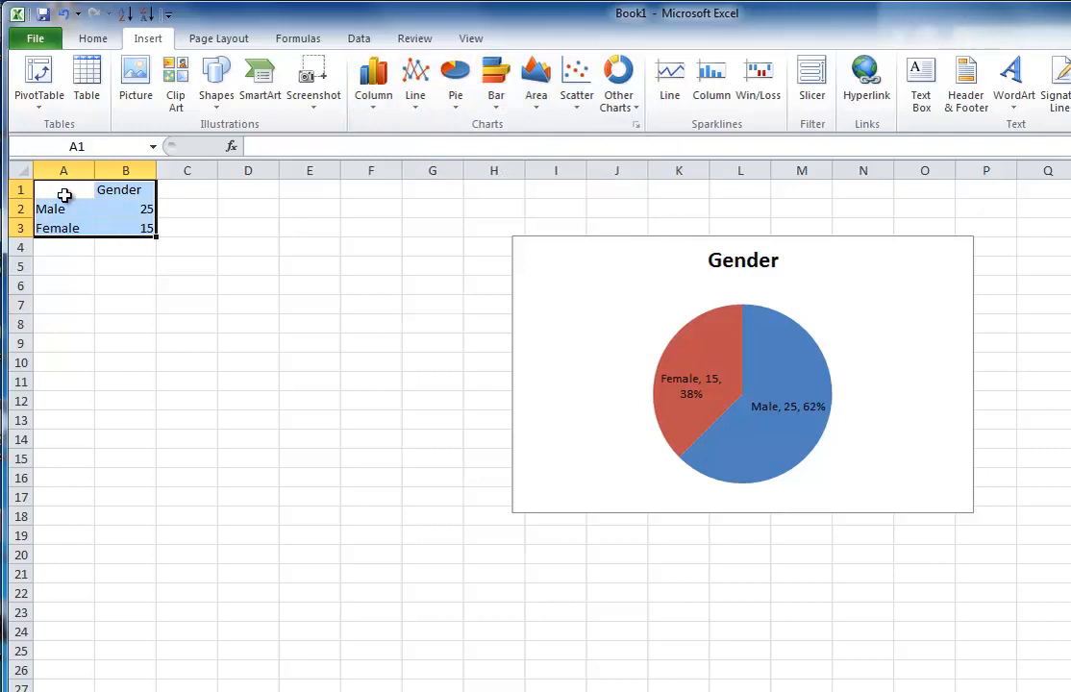
click(375, 106)
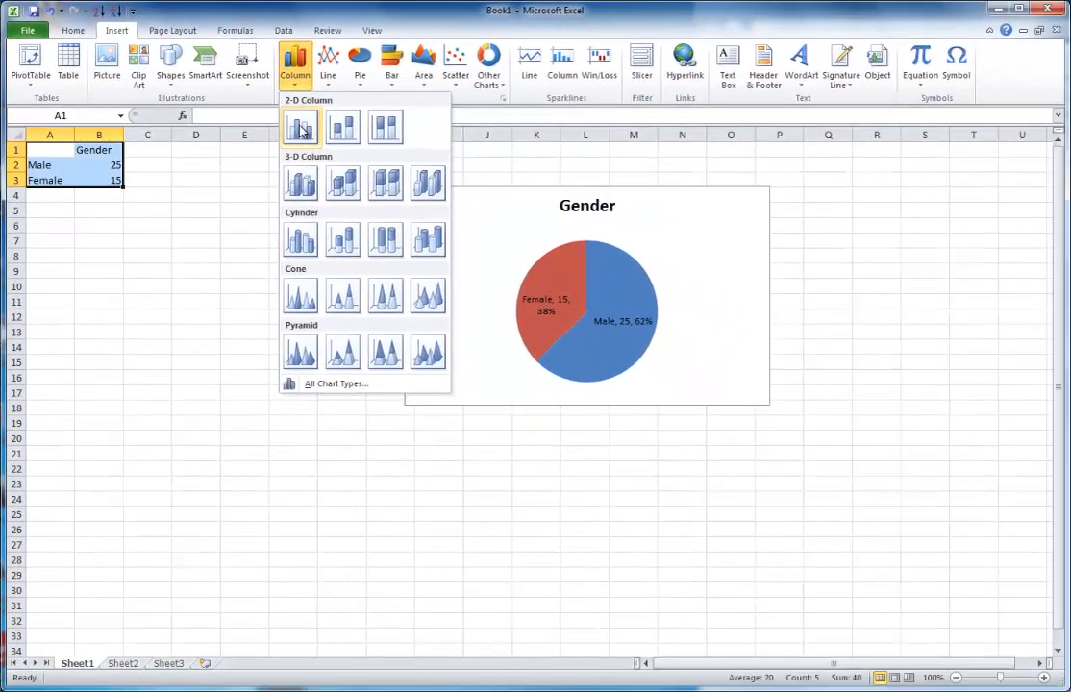
click(380, 161)
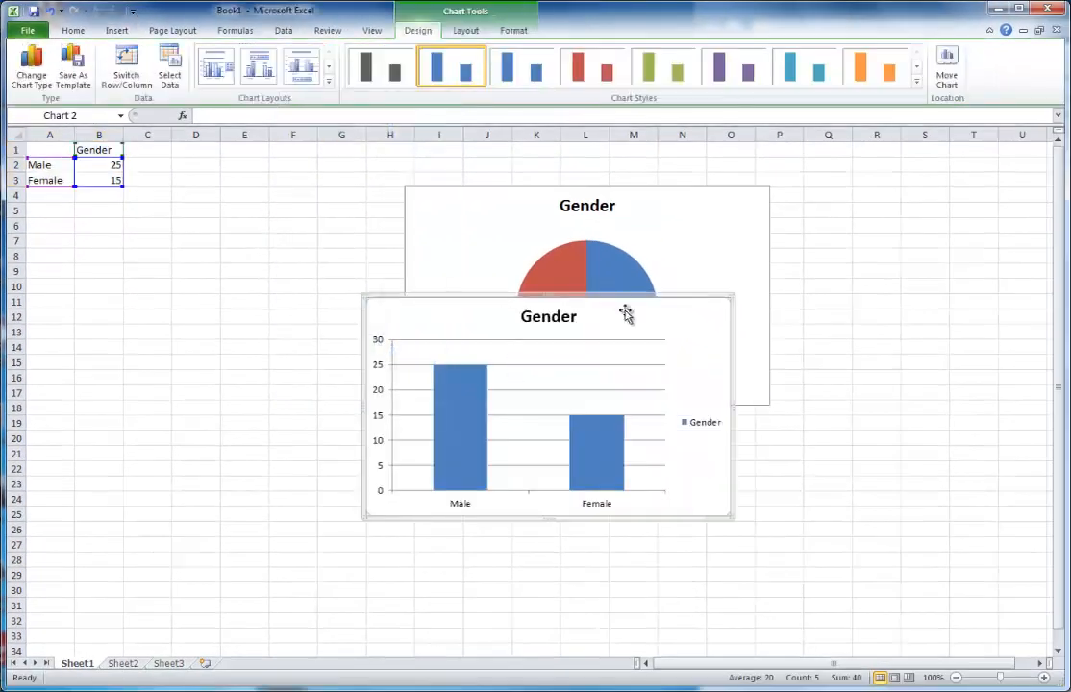
drag(703, 316, 362, 219)
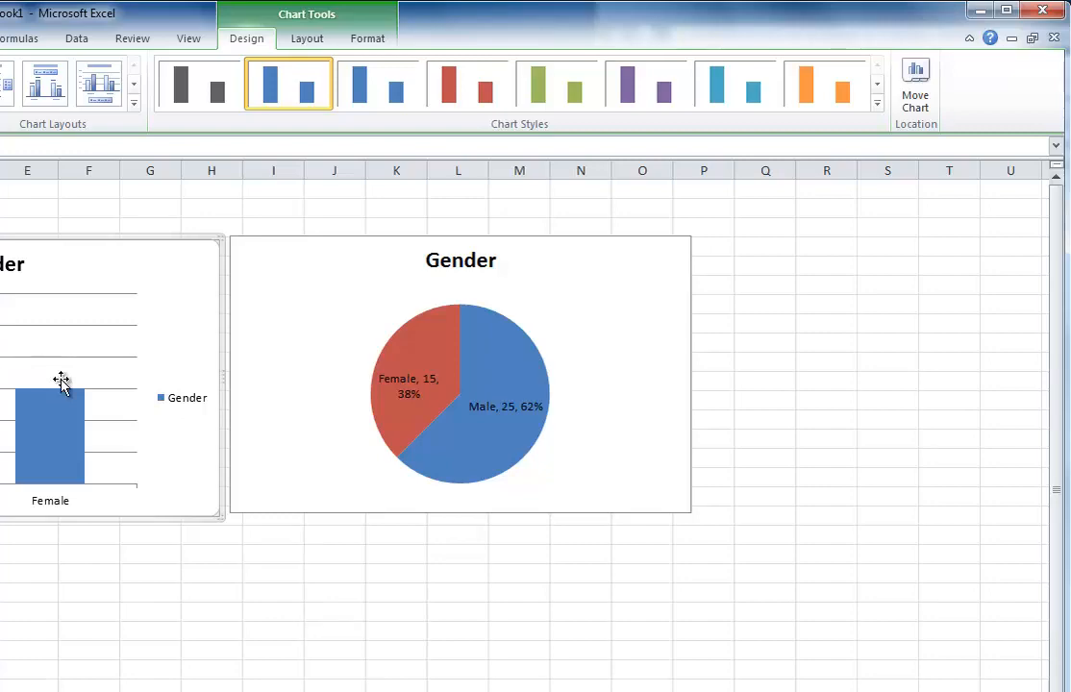
Turn off the column chart's legend and add data labels at the outside end of the bars
click(306, 40)
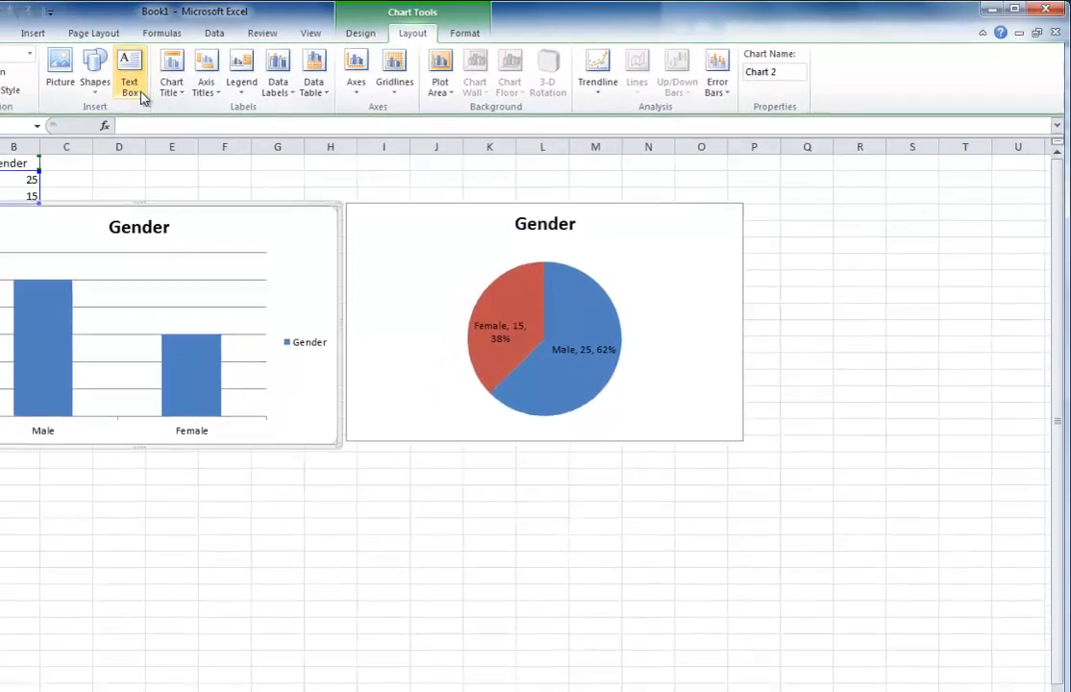
click(242, 82)
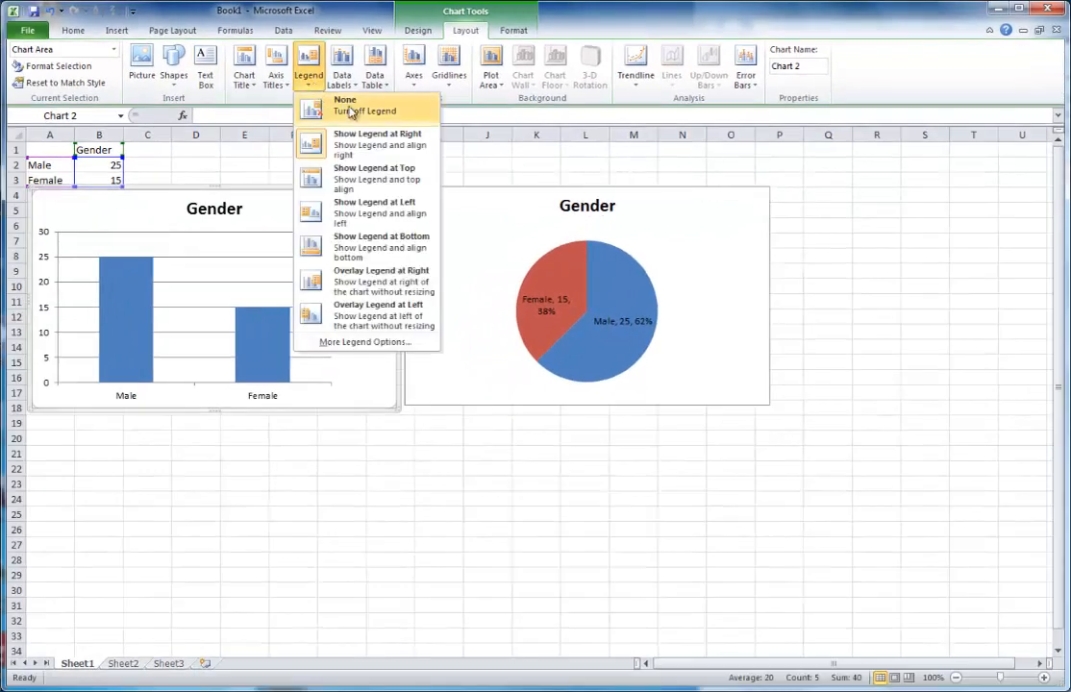
click(350, 111)
click(343, 81)
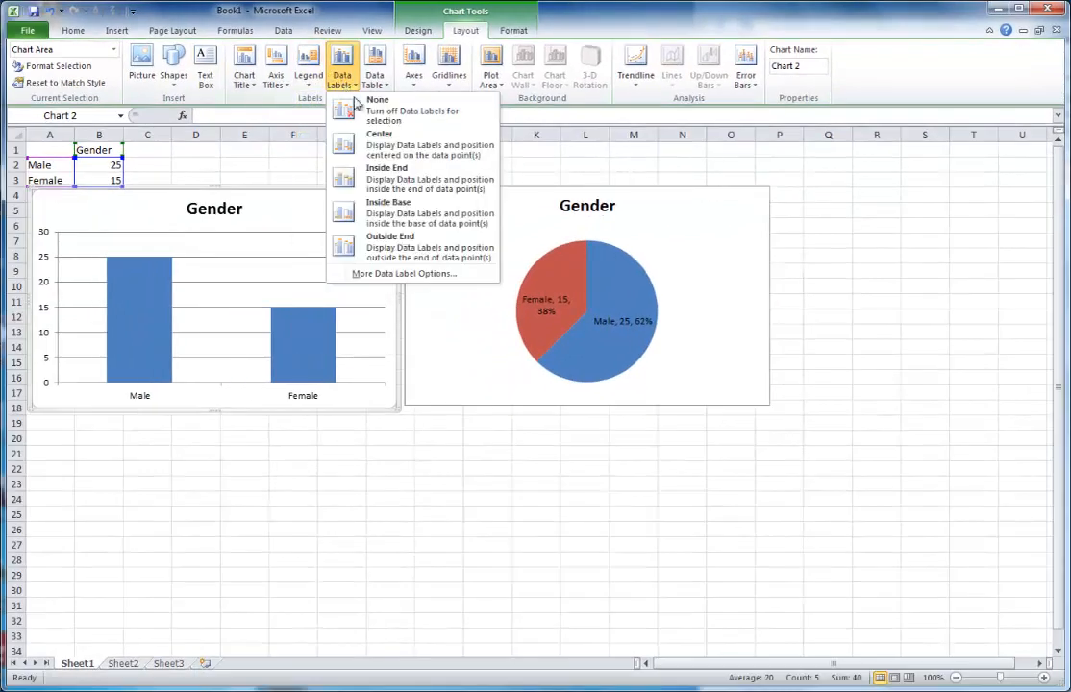
click(403, 249)
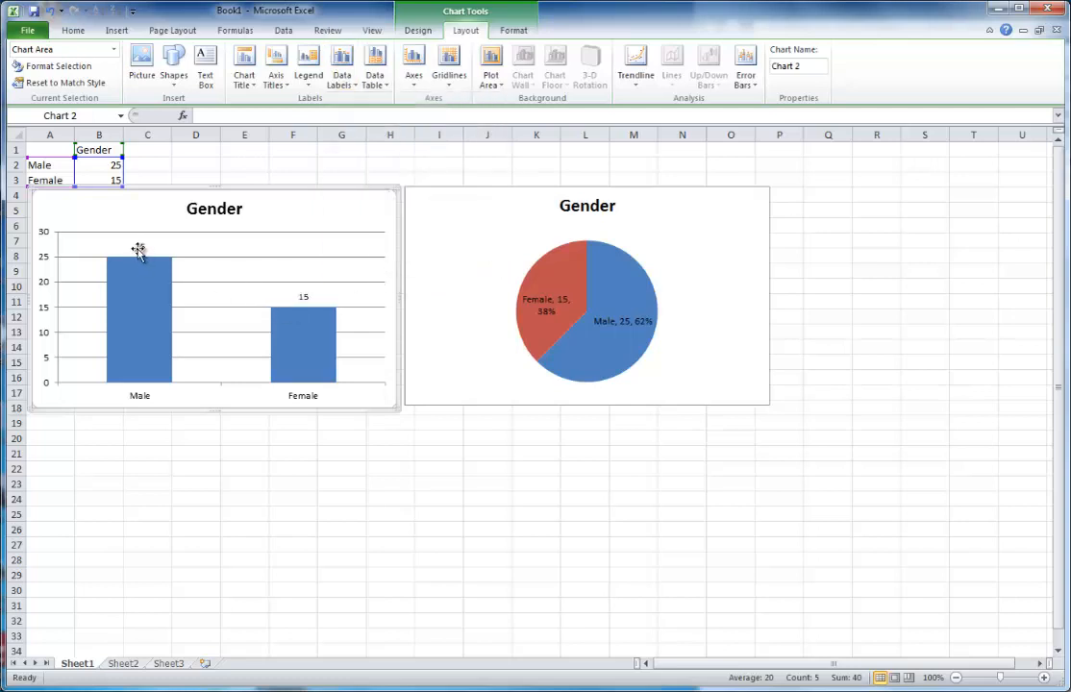
click(298, 470)
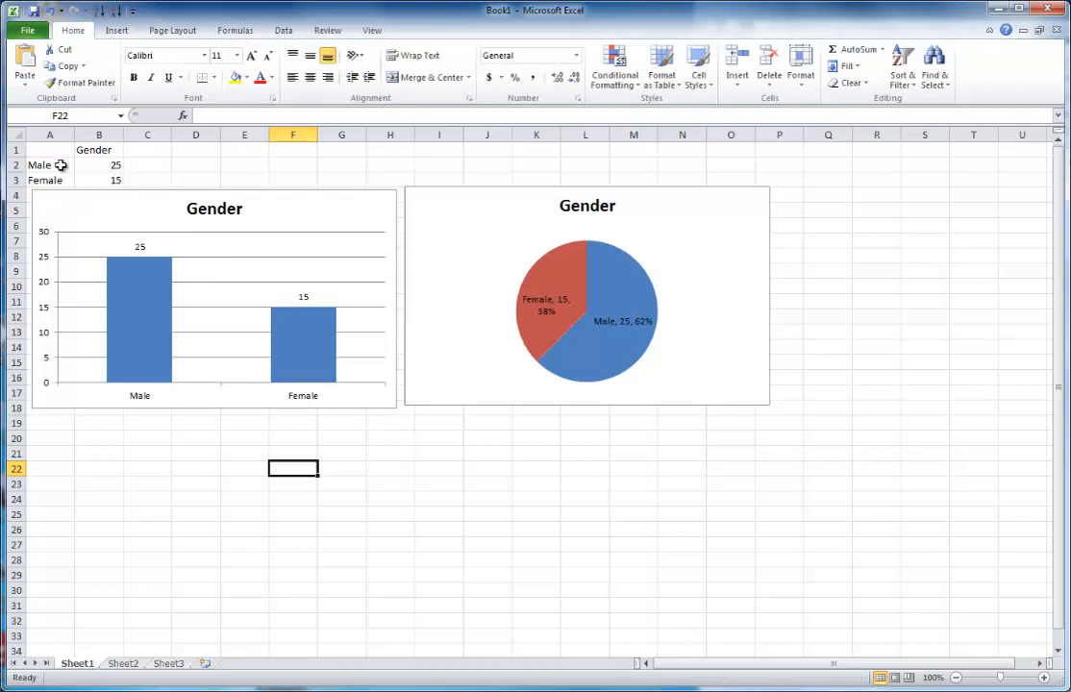
Change the Female count in B3 to 30
click(94, 180)
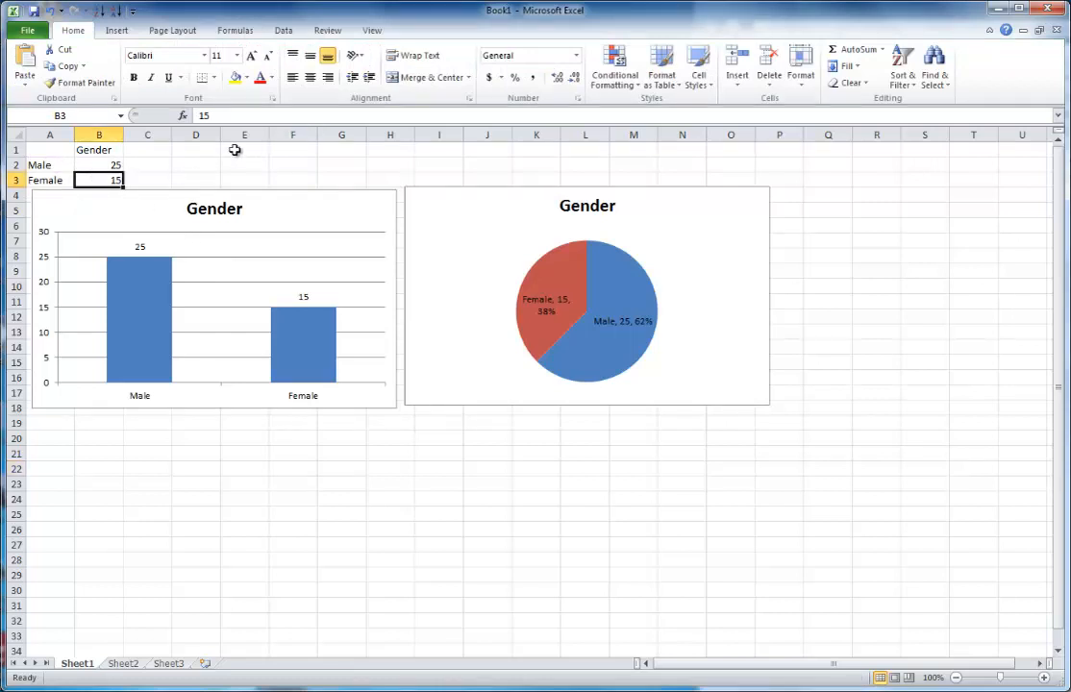
text(30)
key(Return)
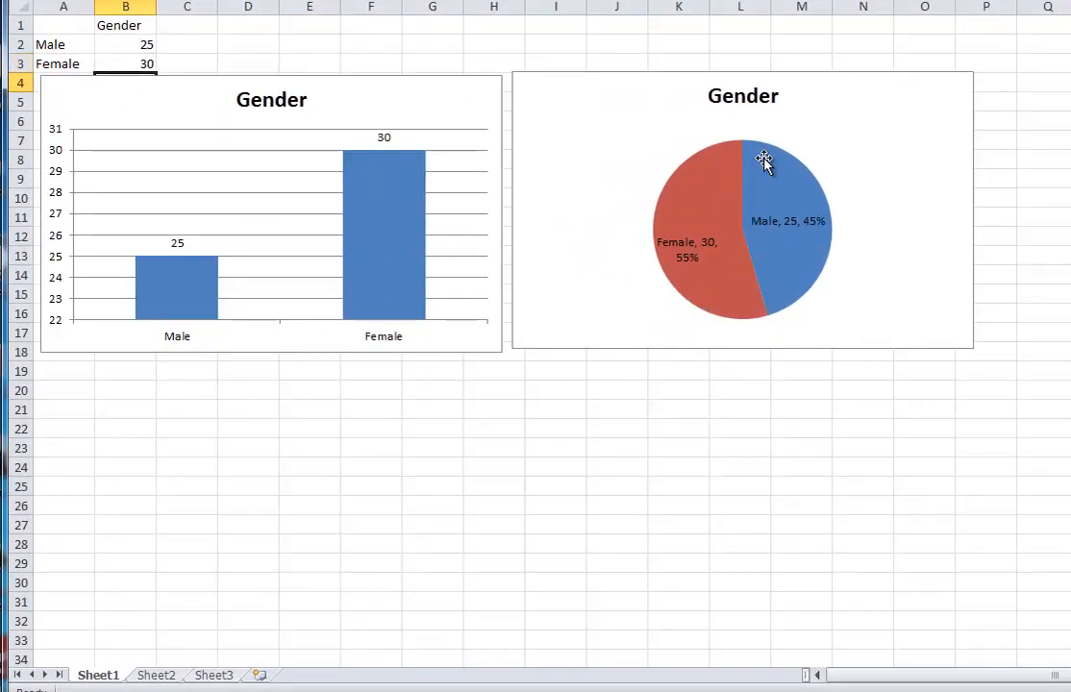
Set the Female count in B3 to 10
click(136, 60)
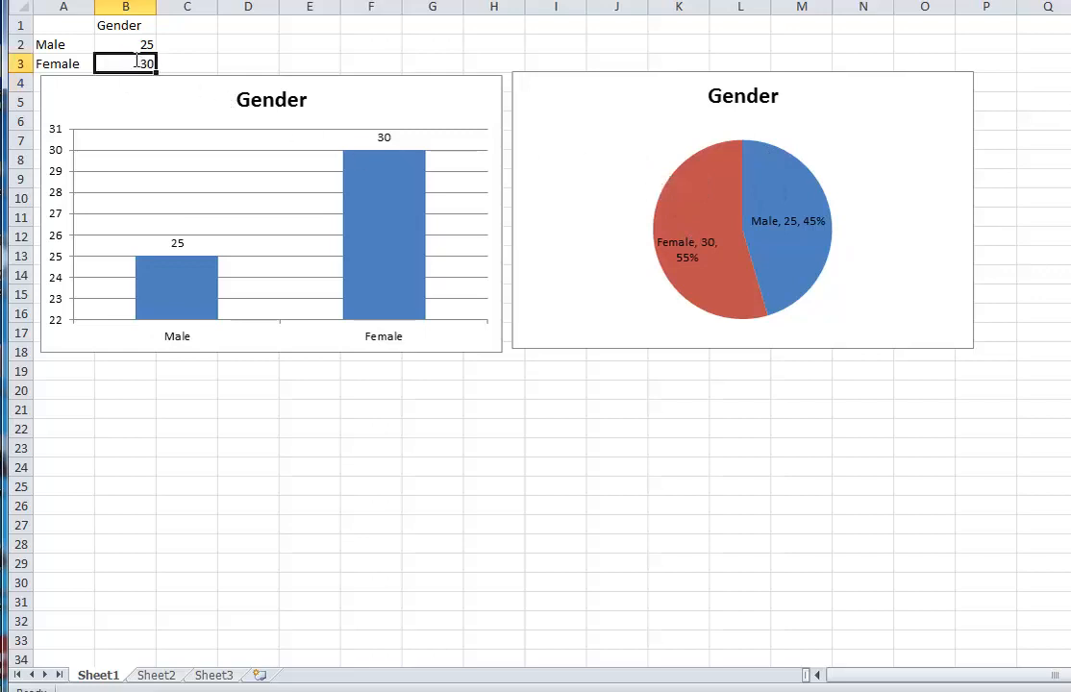
text(10)
key(Return)
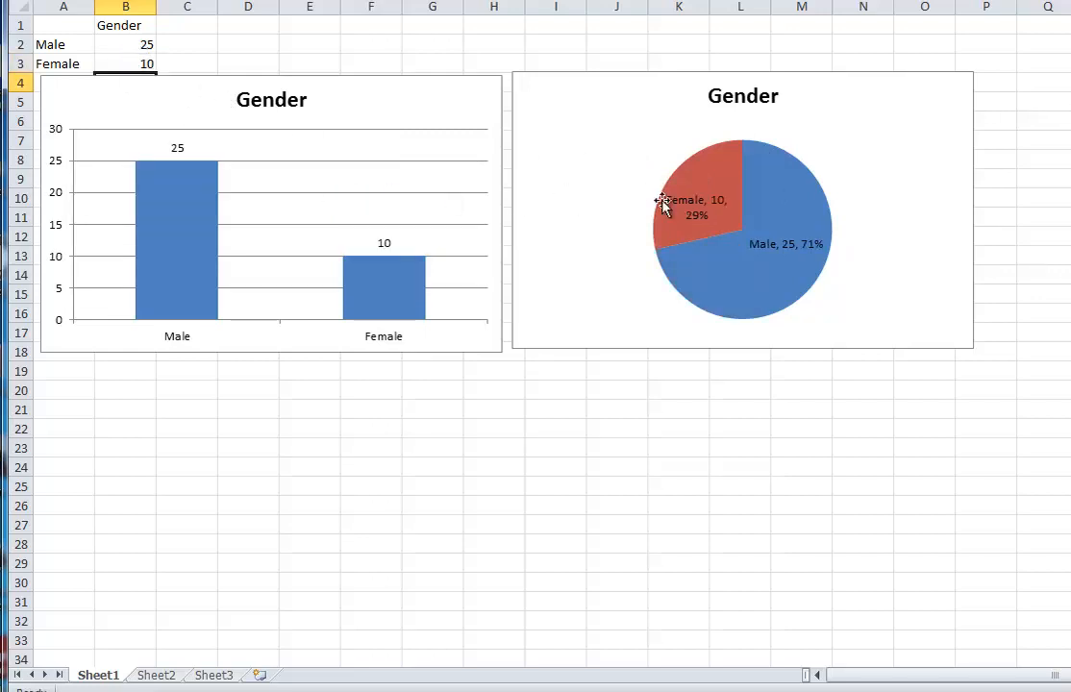
Fill both bars of the Gender column chart with the darker orange theme color
click(375, 92)
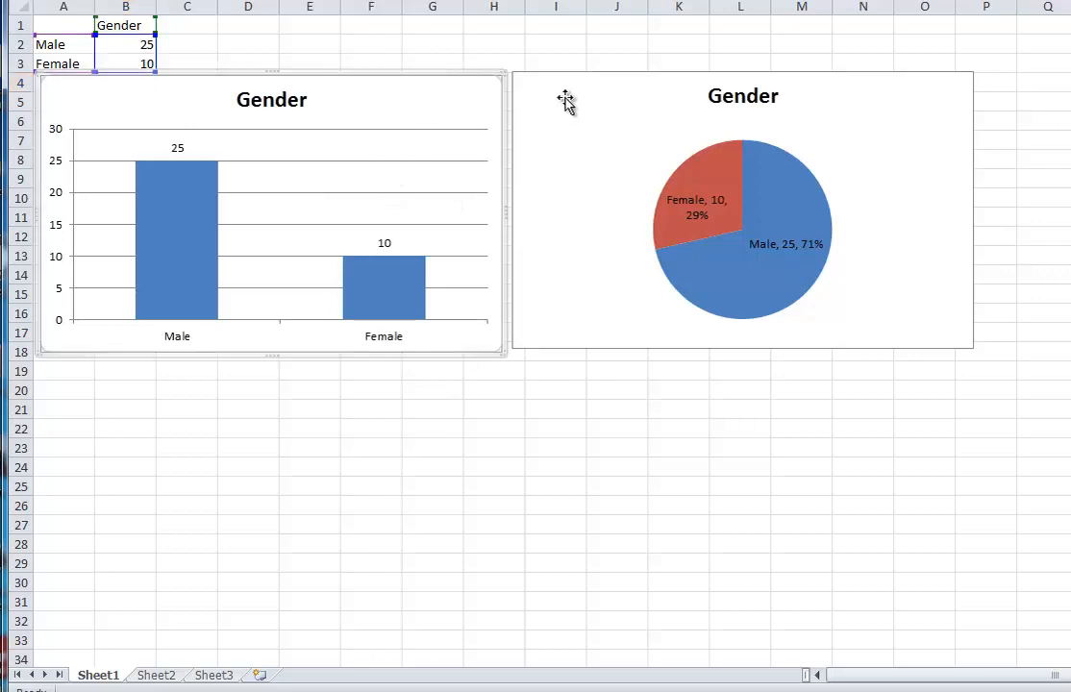
click(573, 104)
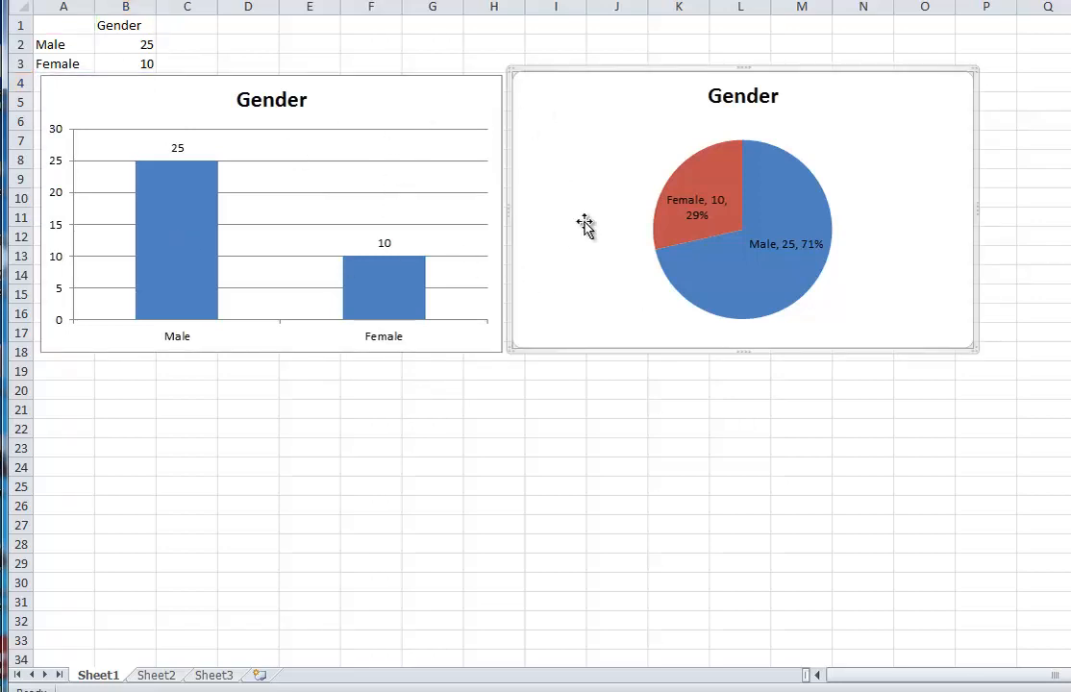
click(184, 180)
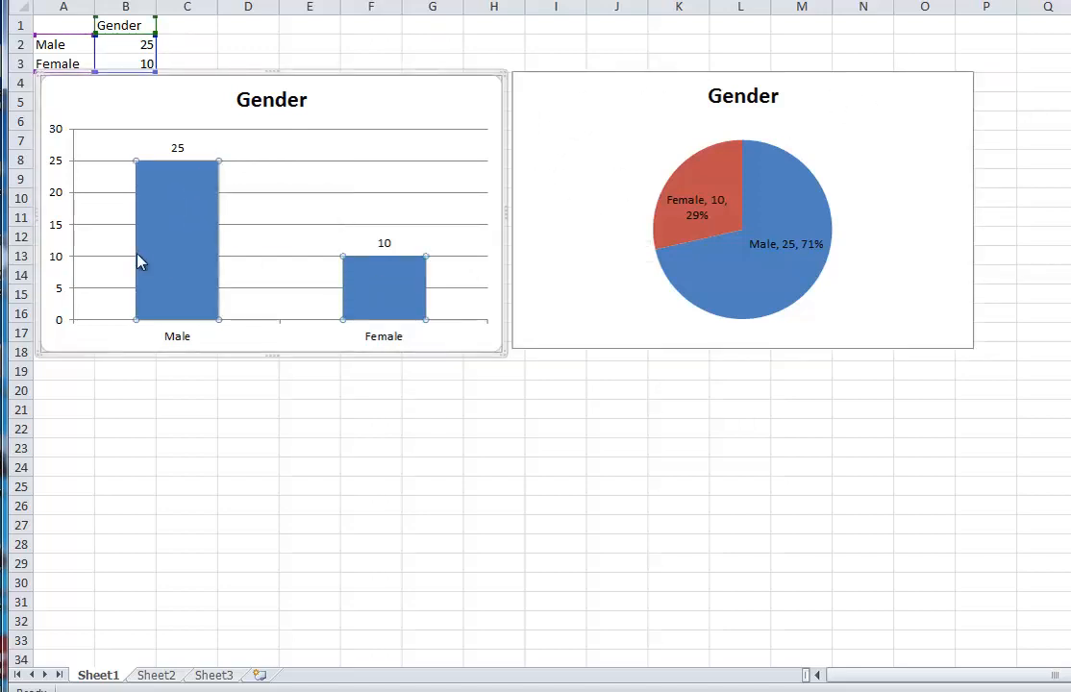
mouse_move(366, 277)
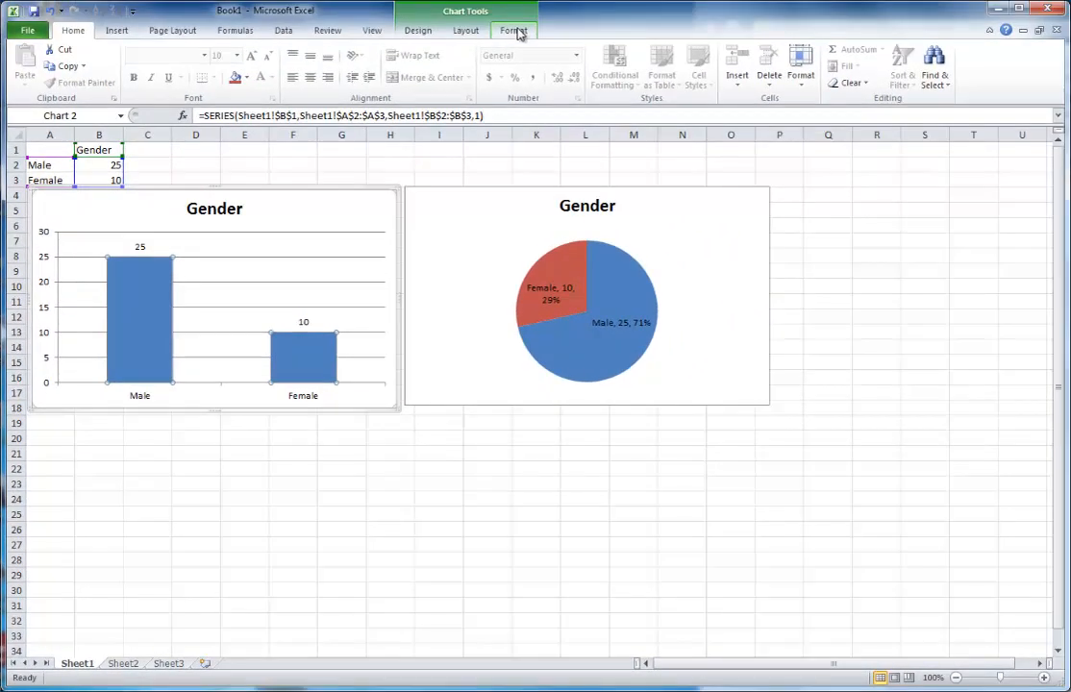
click(514, 30)
click(499, 50)
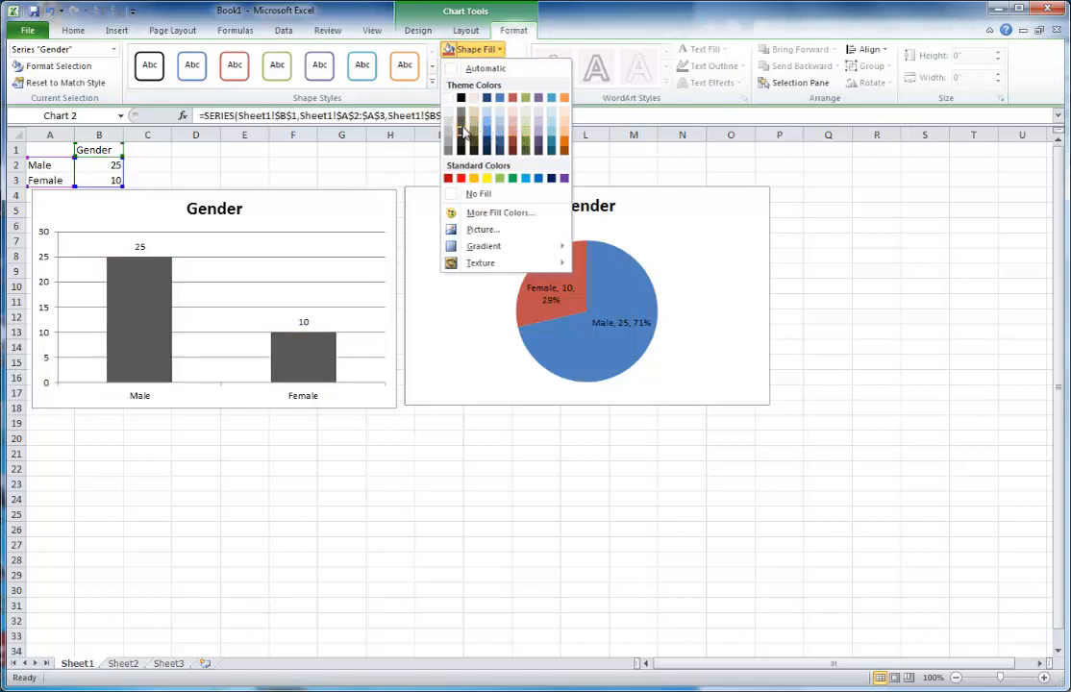
click(568, 147)
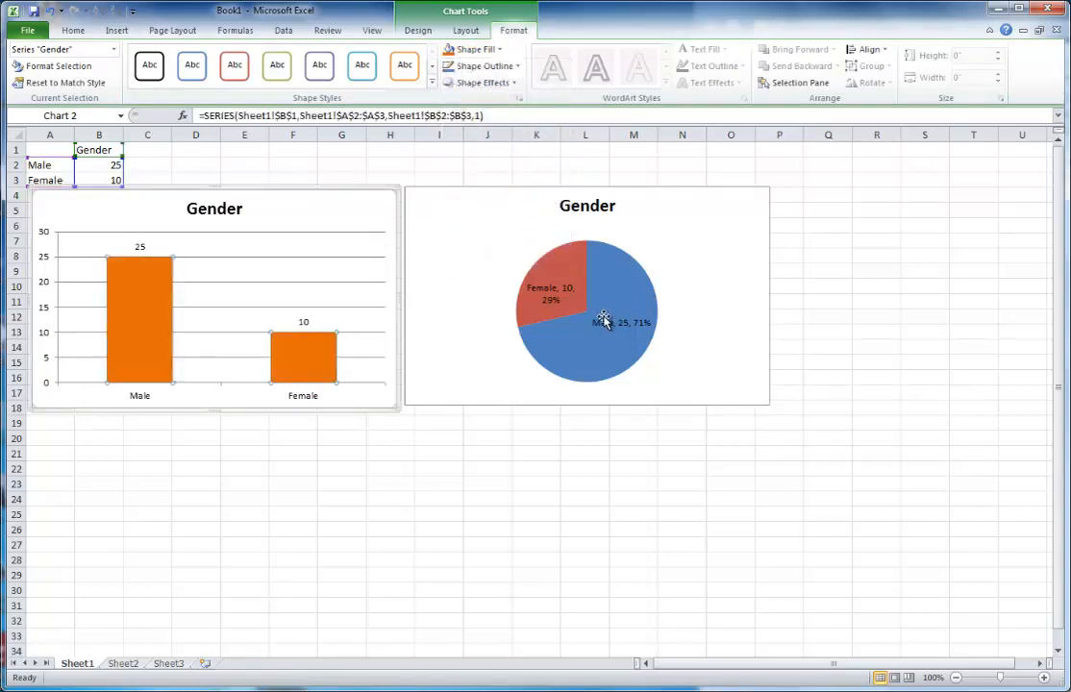
Fill only the Male slice of the pie chart with the same darker orange theme color as the bars
click(613, 277)
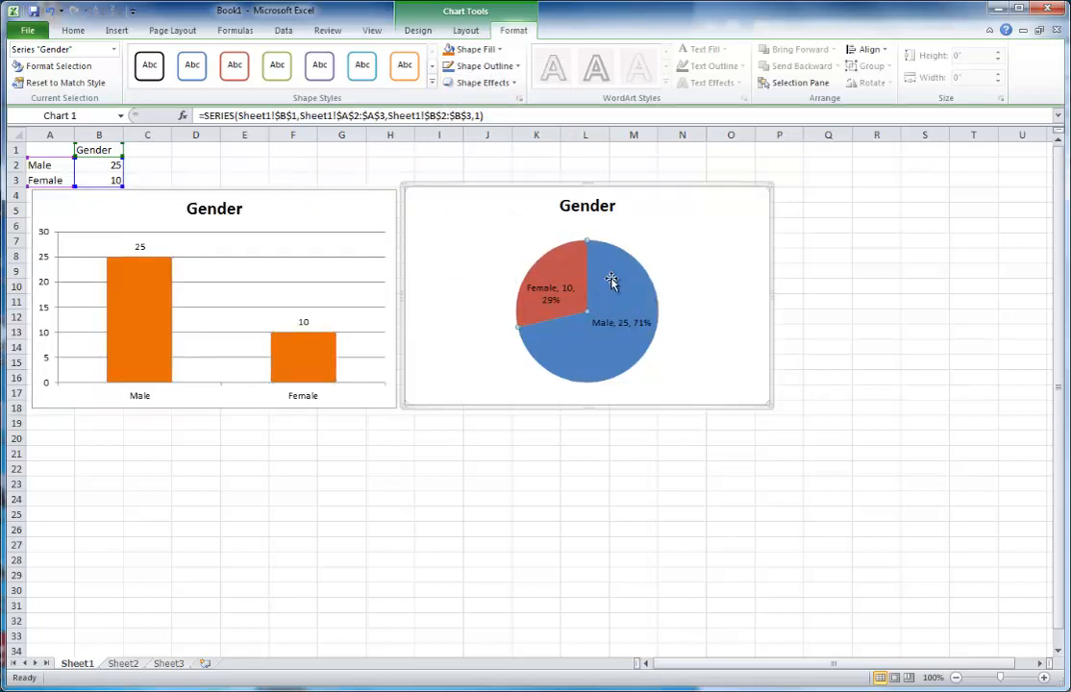
click(499, 52)
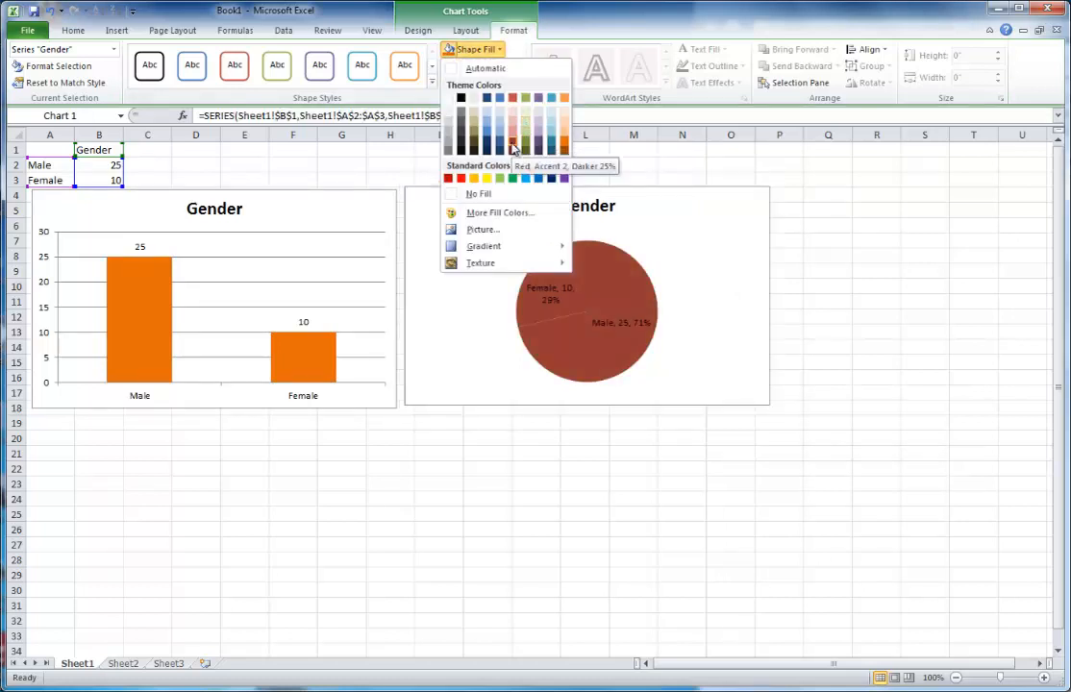
click(459, 289)
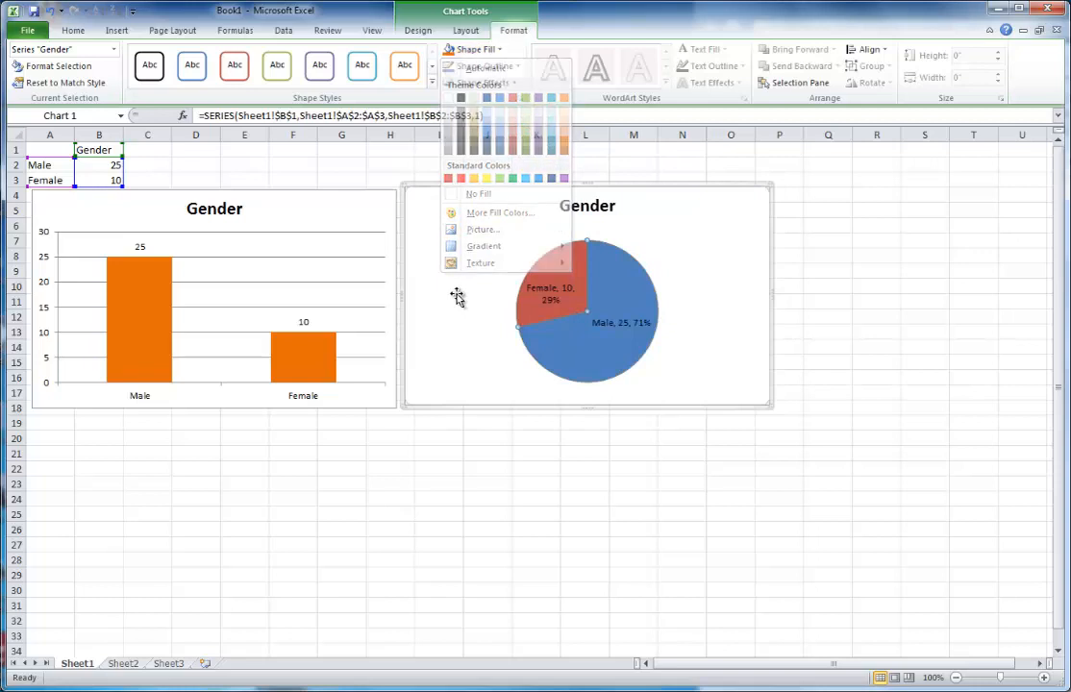
click(622, 291)
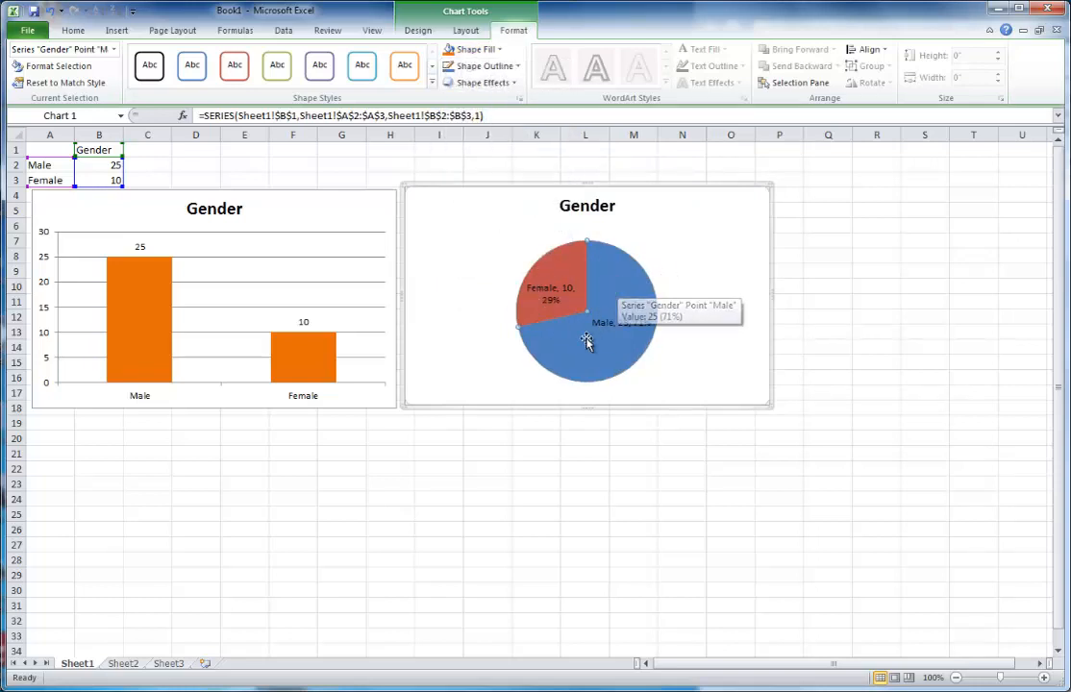
click(476, 49)
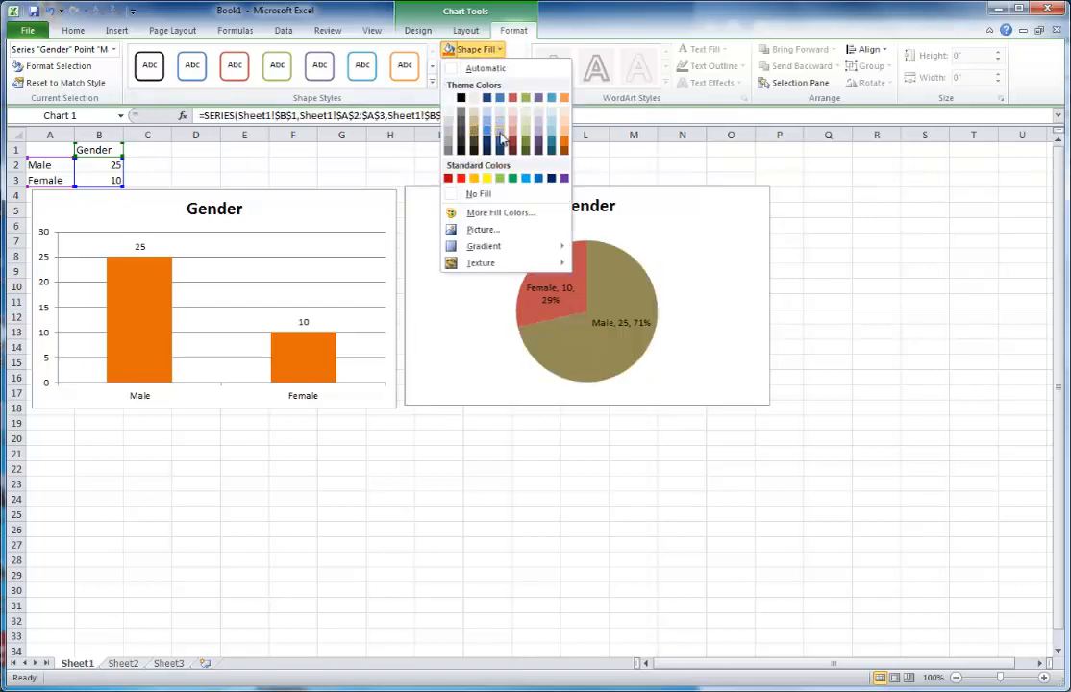
click(564, 146)
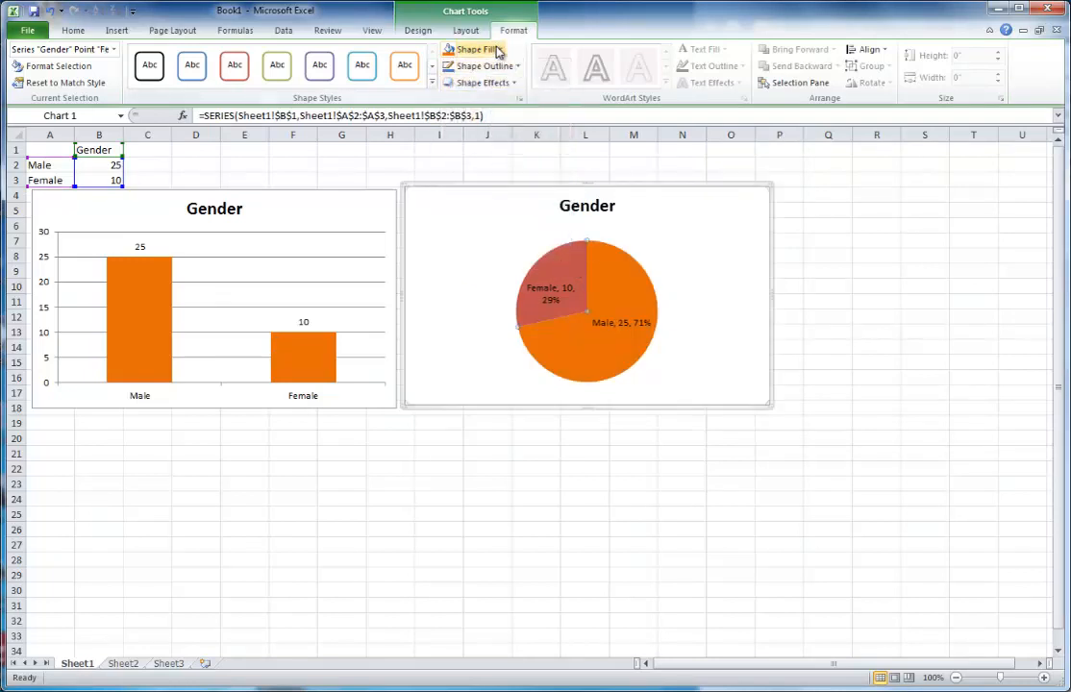
Fill the Female slice of the pie chart with the purple theme color
click(481, 49)
click(539, 98)
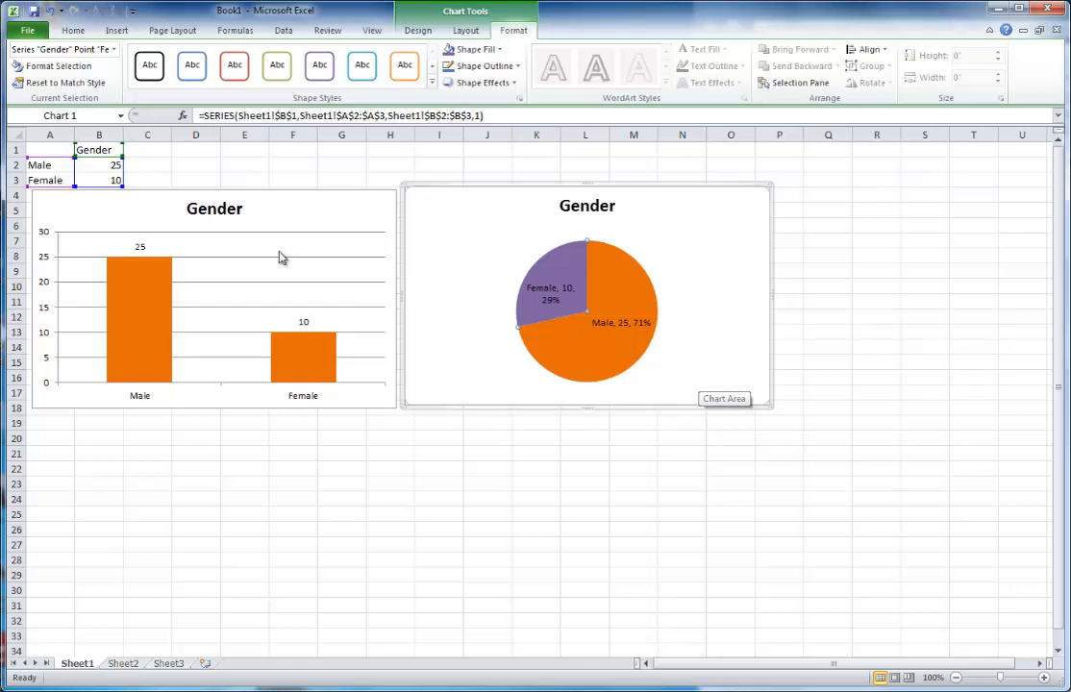
click(461, 299)
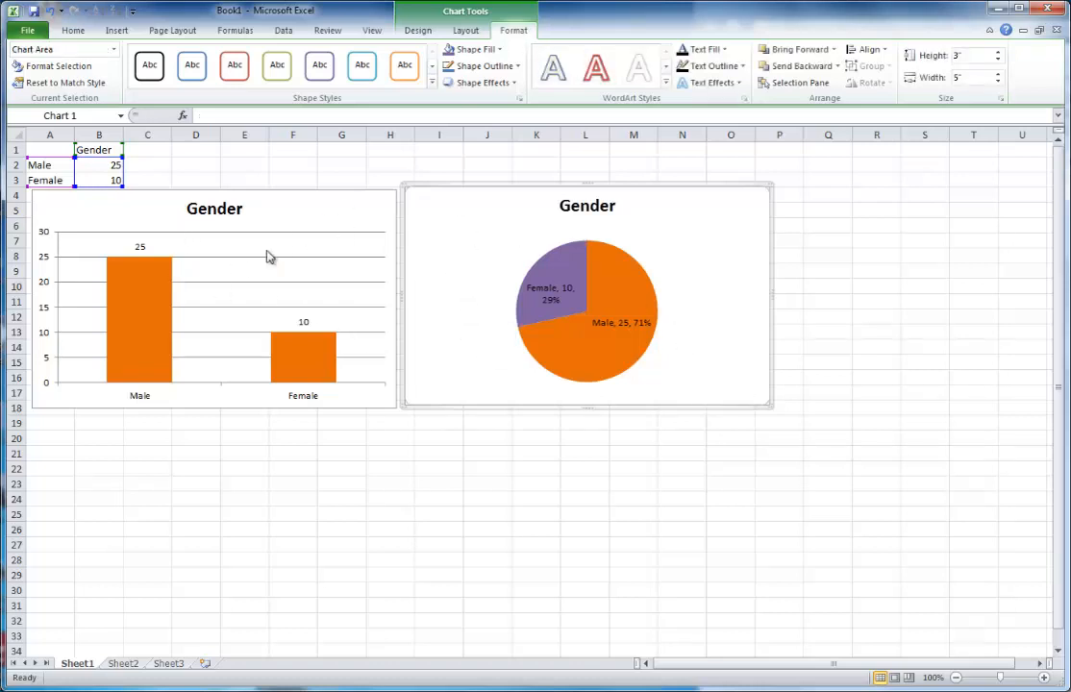
Fill the plot area behind the bars of the Gender column chart with a light blue theme color
click(215, 241)
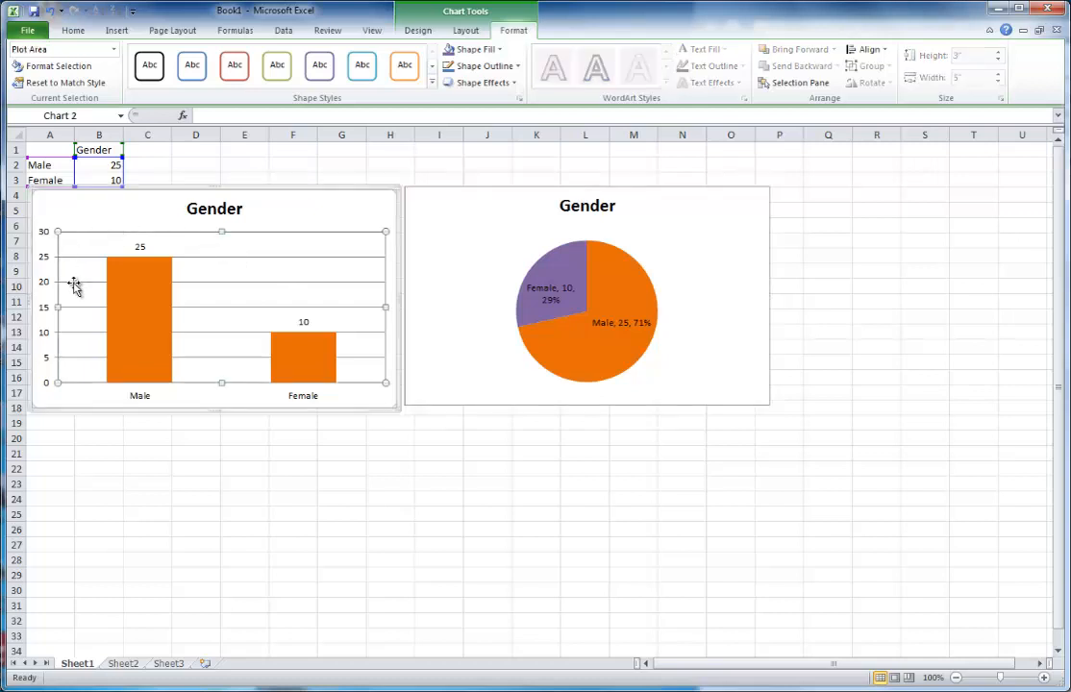
click(500, 51)
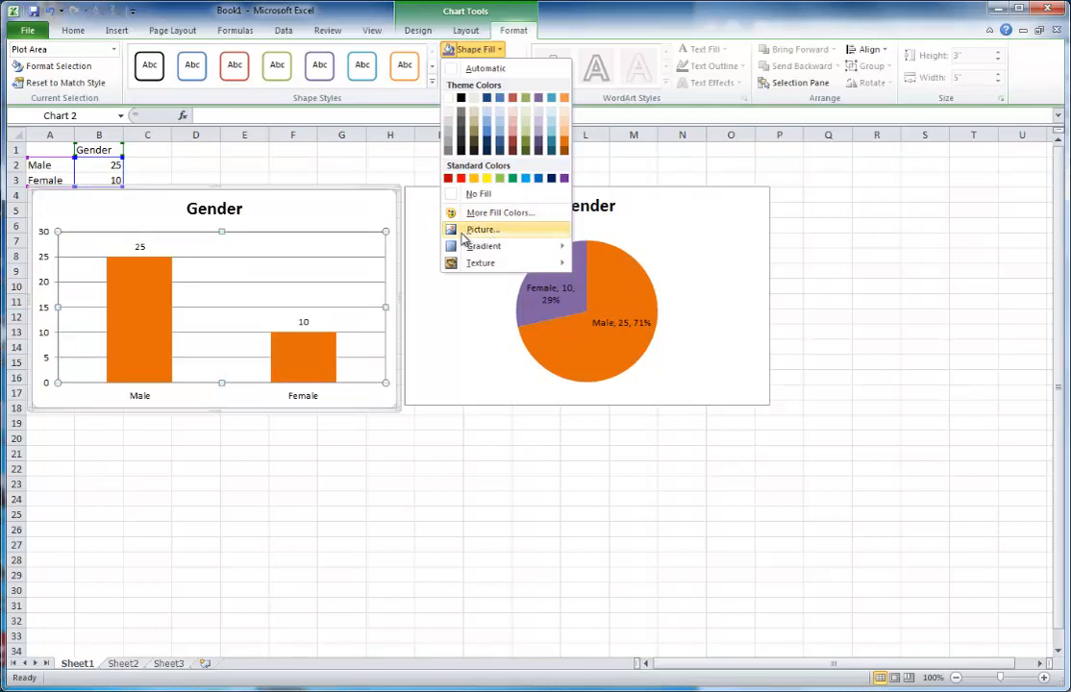
click(487, 114)
click(161, 480)
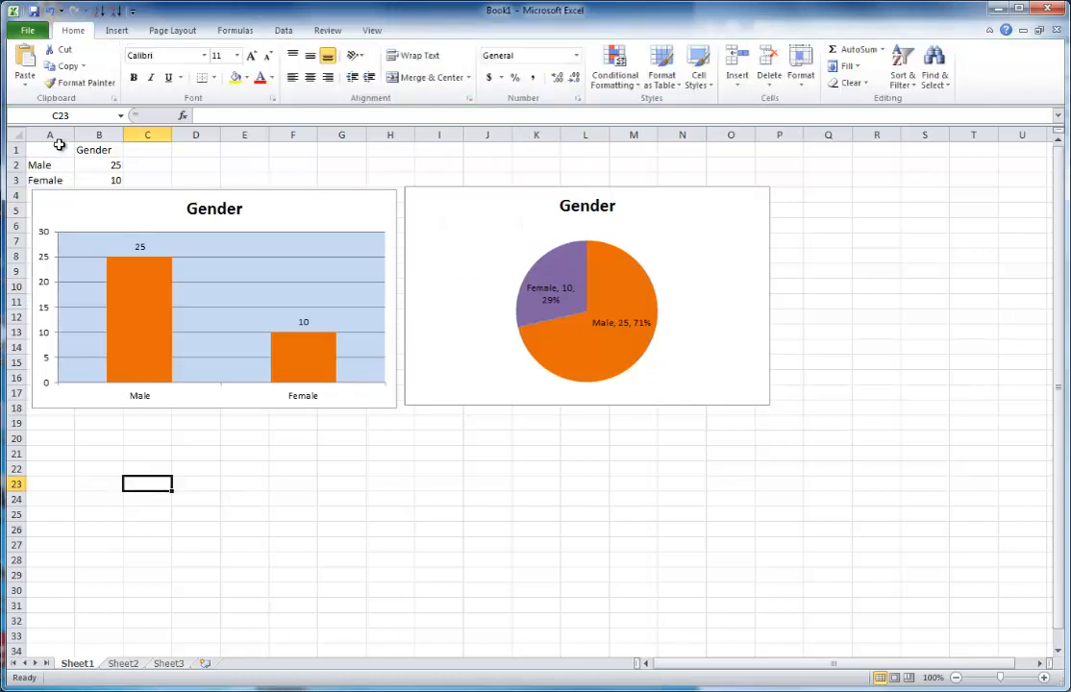
Switch to Sheet2 and enter the heading "Favorite Color" in cell B1
drag(60, 145, 111, 183)
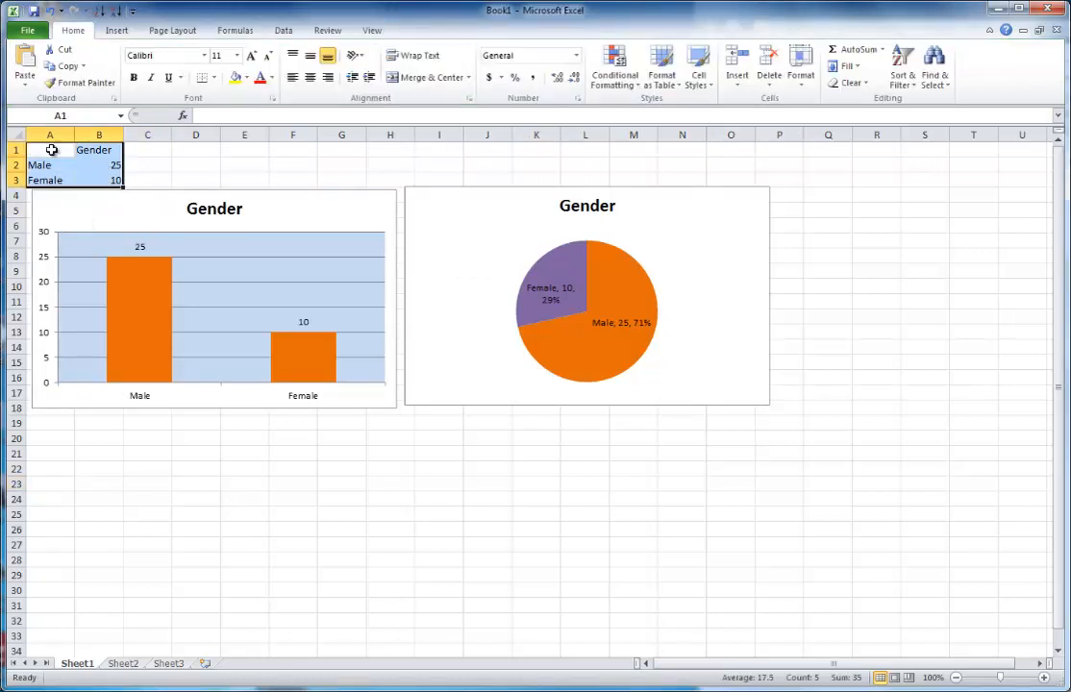
click(123, 663)
click(104, 149)
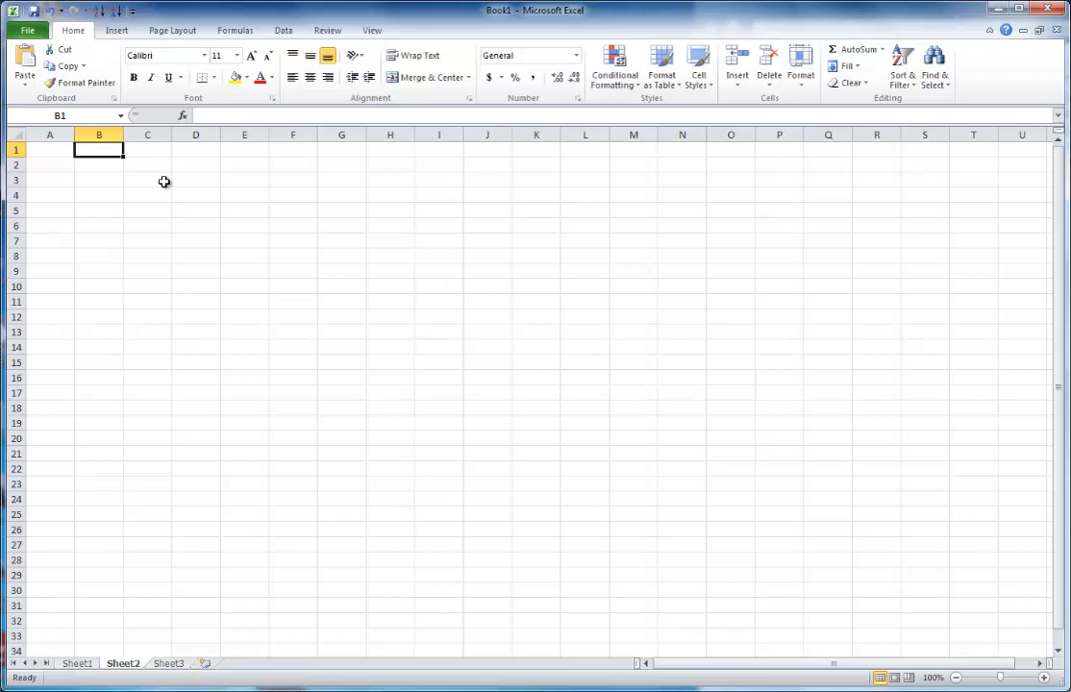
text(Favorite Color)
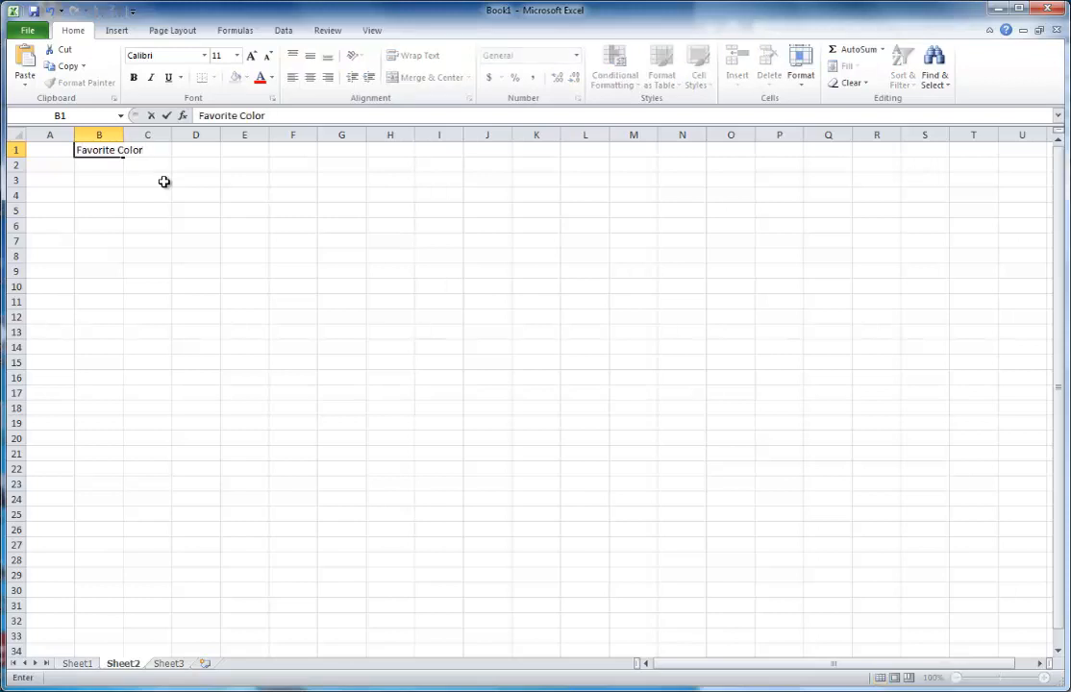
key(Return)
key(Left)
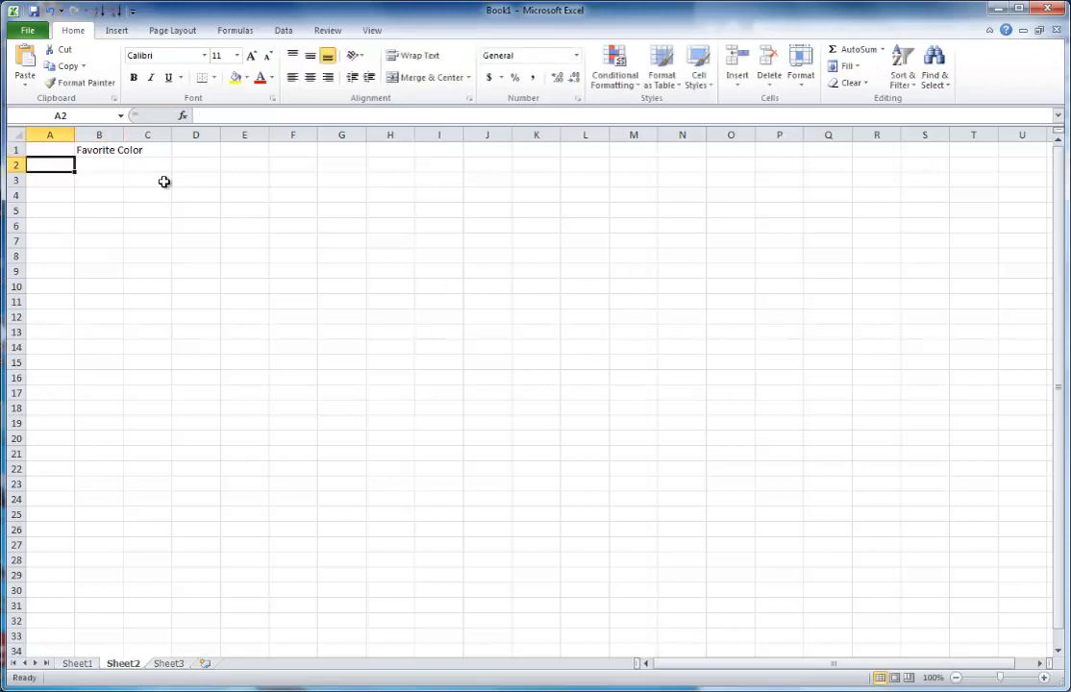
List the color categories Blue, Red, Pink, Orange, Black, White and Plaid in cells A2 through A8
text(Blue)
key(Return)
text(Red)
key(Return)
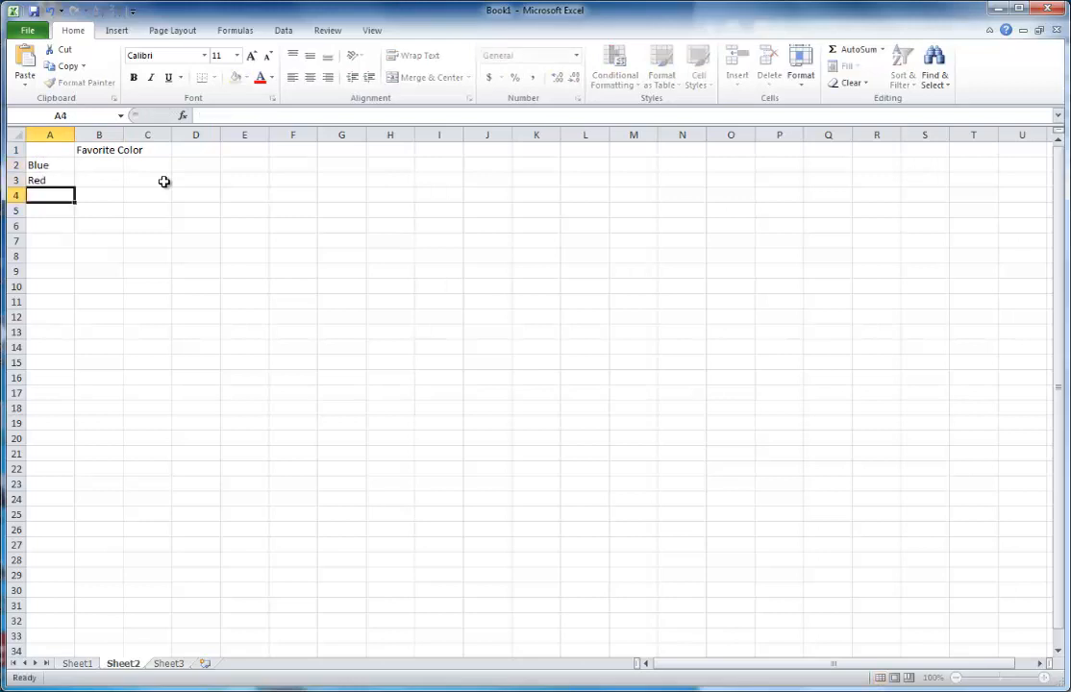
text(Pink)
key(Return)
text(Orang)
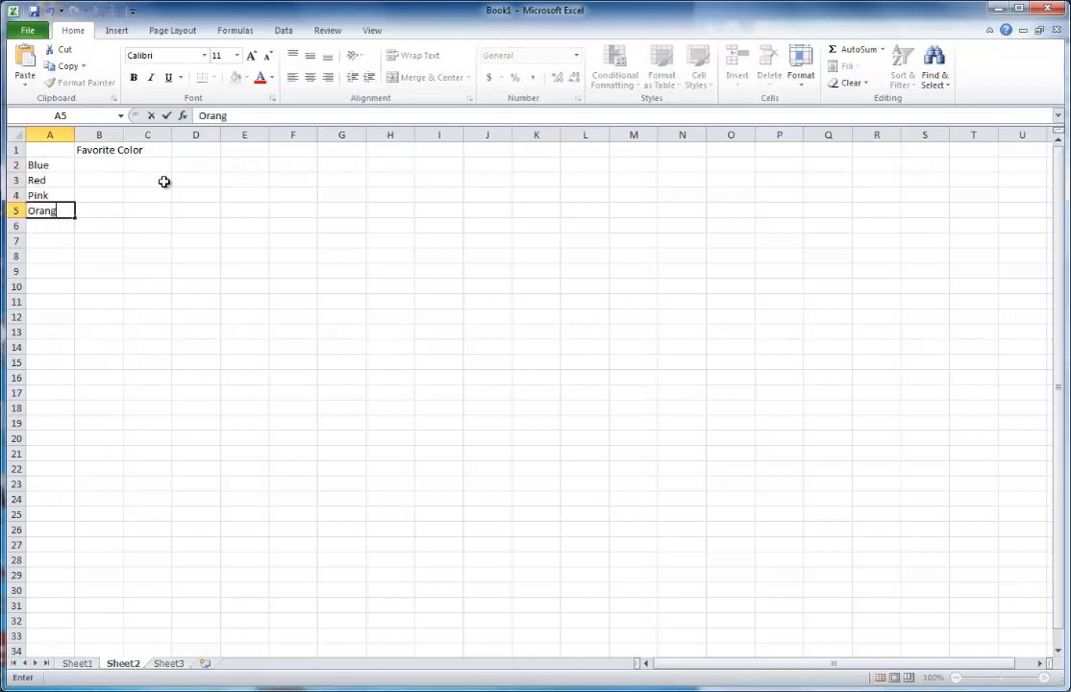
text(e)
key(Return)
text(Black)
key(Return)
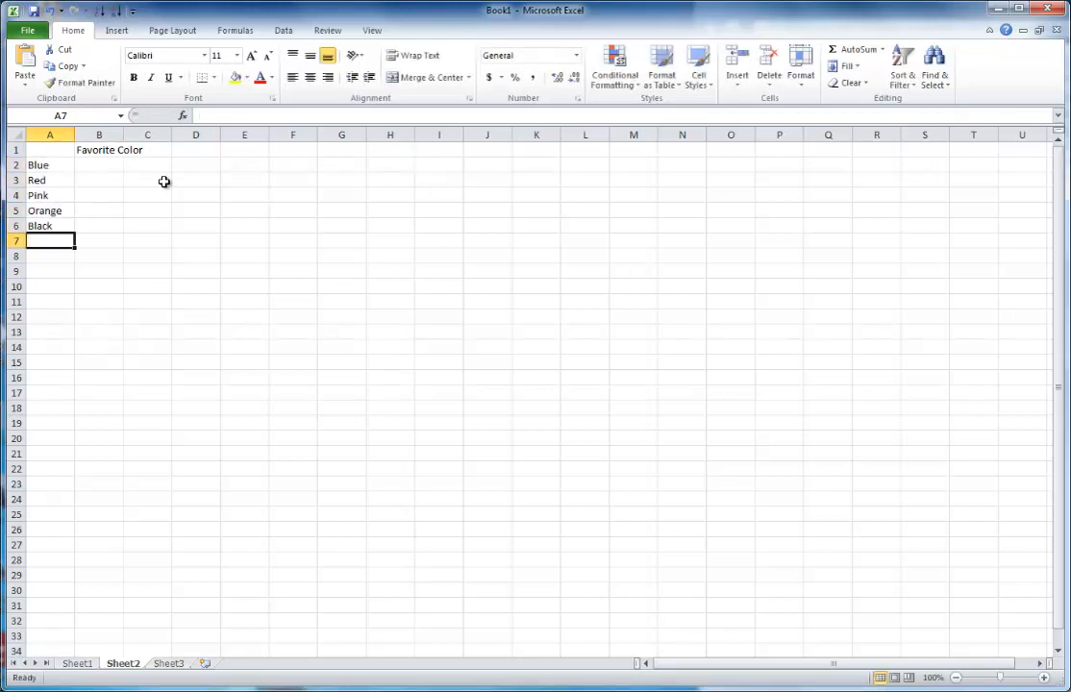
text(White)
key(Return)
text(Plaid)
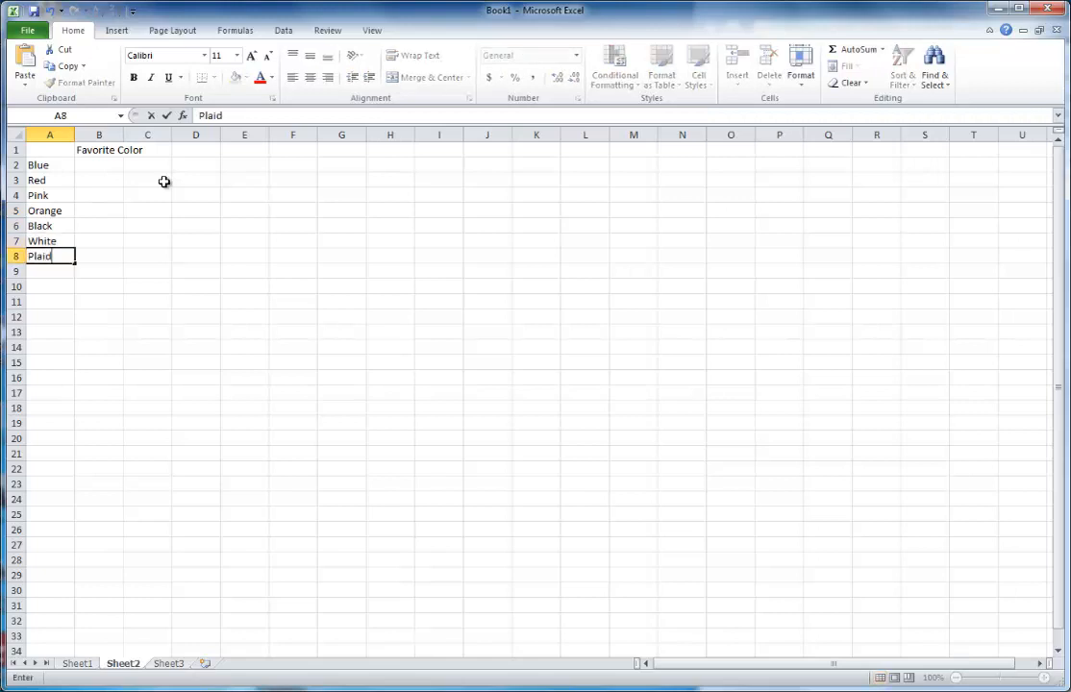
Enter the counts 24 for Blue, 65 for Red and 75 for Pink in cells B2 through B4
key(Up)
key(Up)
key(Up)
key(Up)
key(Up)
key(Up)
key(Right)
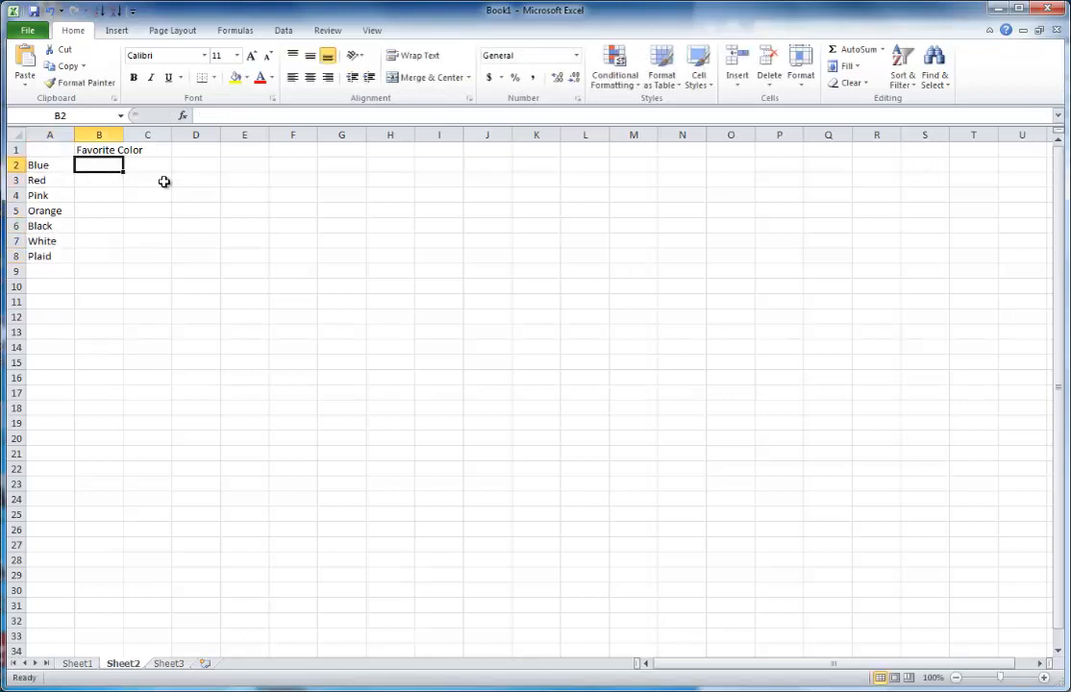
text(24)
key(Return)
text(65)
key(Return)
text(75)
key(Return)
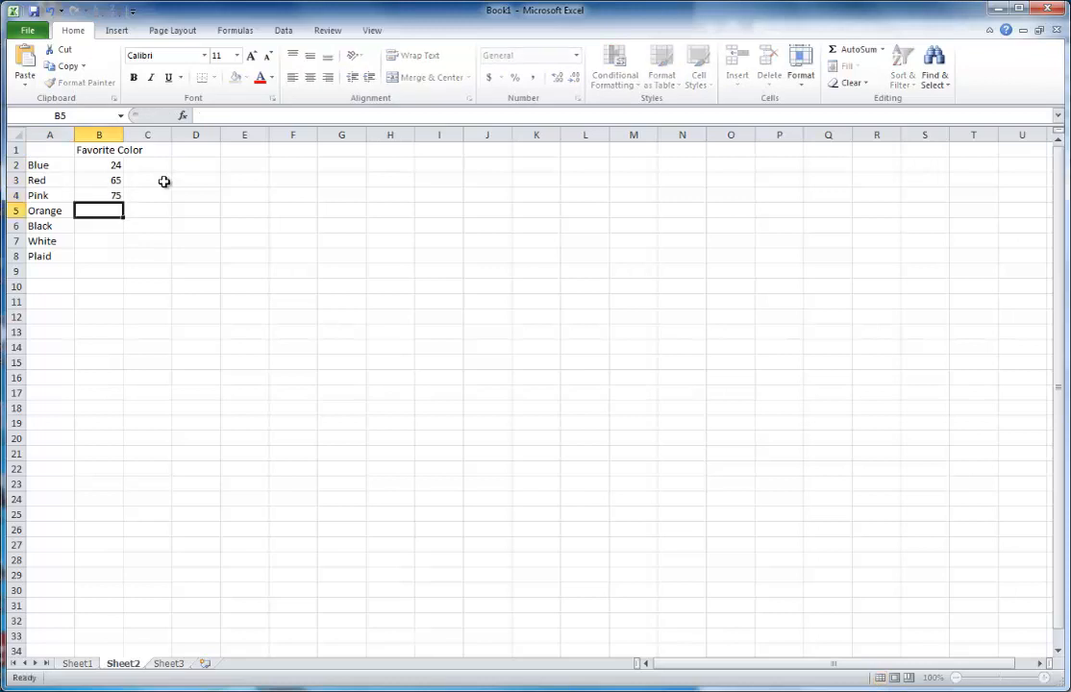
Enter the counts 10 for Orange, 22 for Black, 14 for White and 100 for Plaid in cells B5 through B8
text(10)
key(Return)
text(22)
key(Return)
text(14)
key(Return)
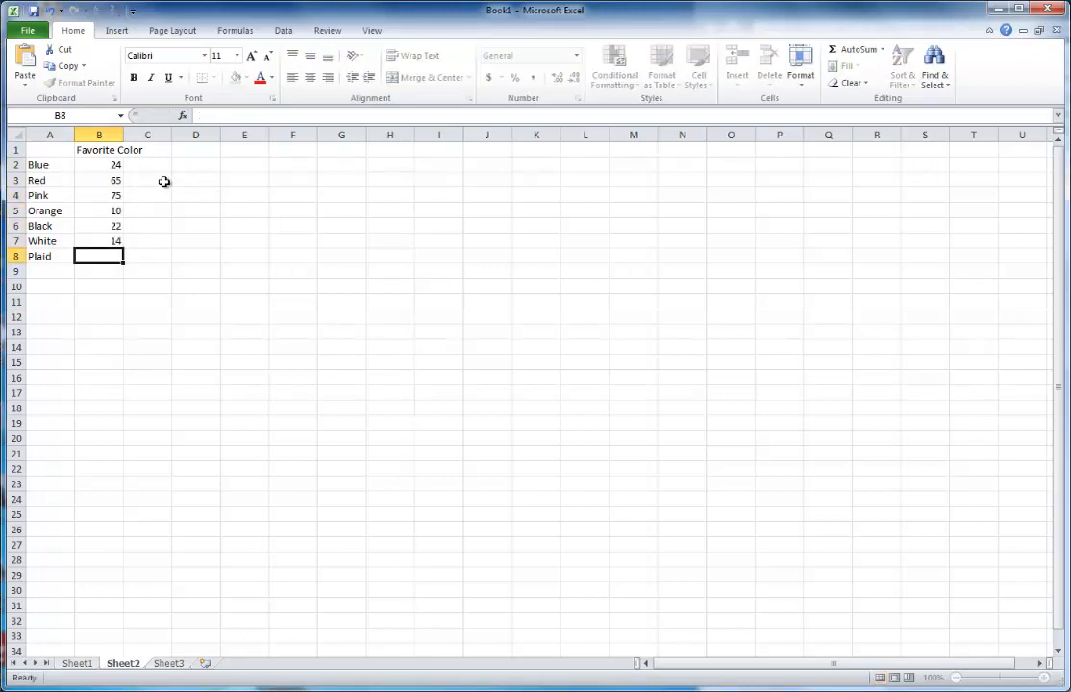
text(100)
key(Return)
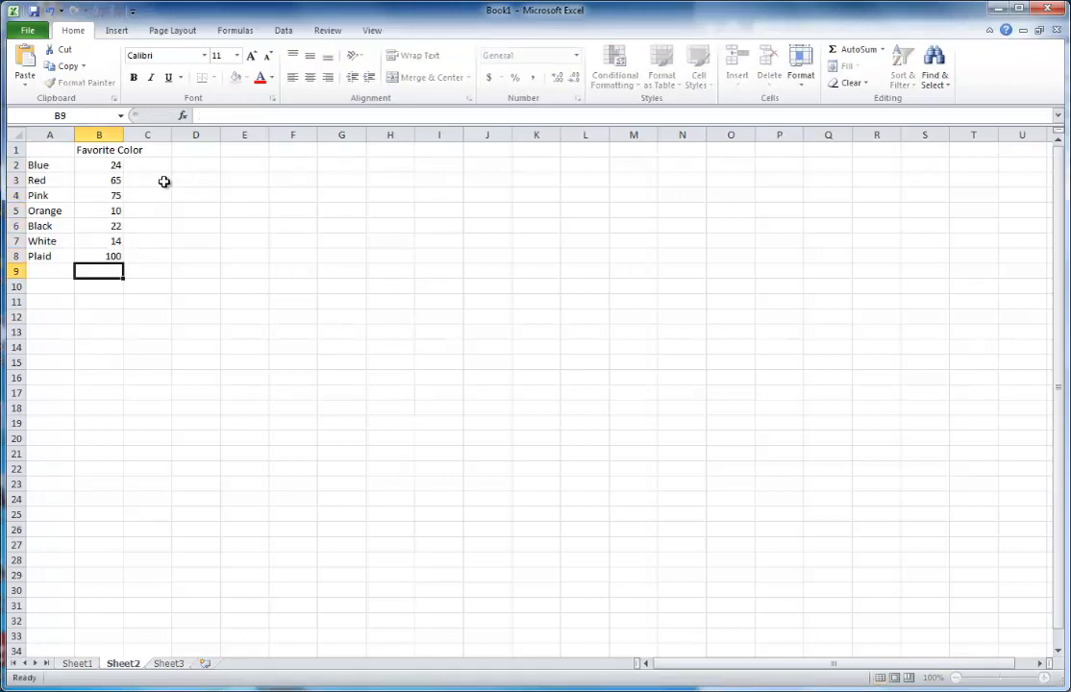
Insert a basic 2-D pie chart from the range A1:B8 and place it directly below the data
click(215, 276)
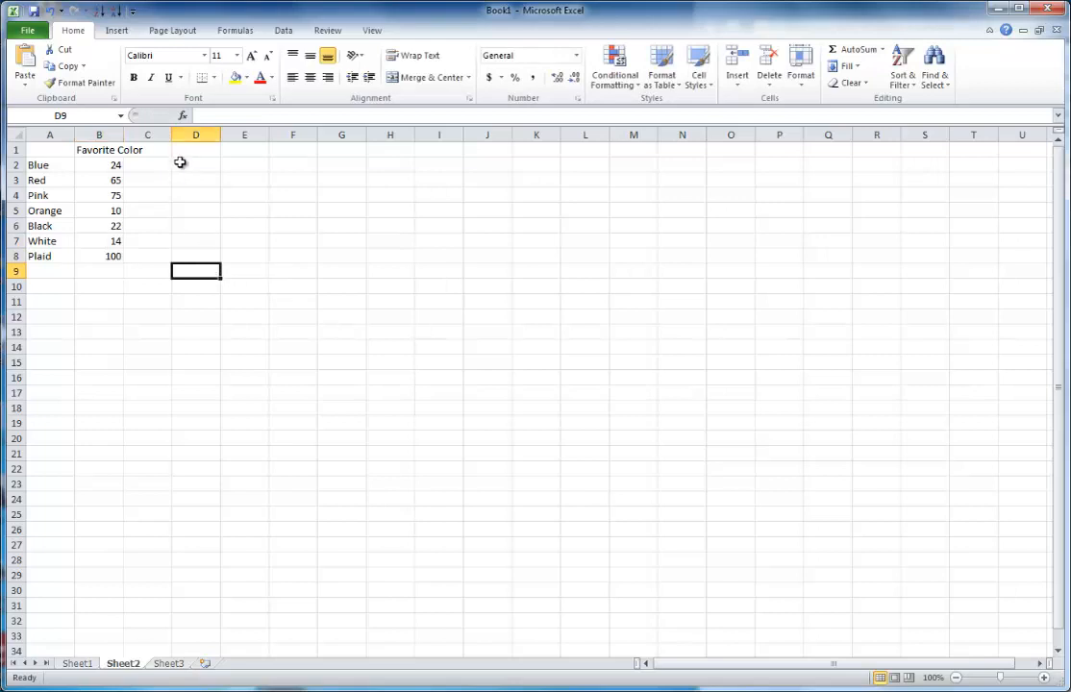
click(102, 152)
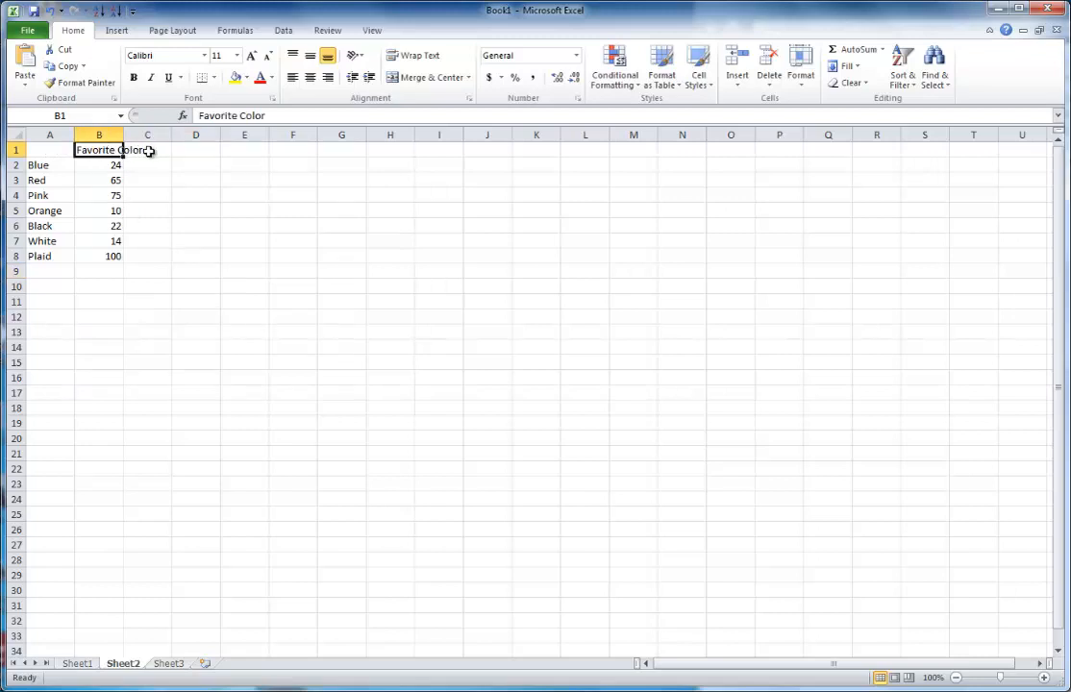
drag(58, 149, 146, 251)
drag(50, 150, 91, 255)
click(106, 150)
click(48, 149)
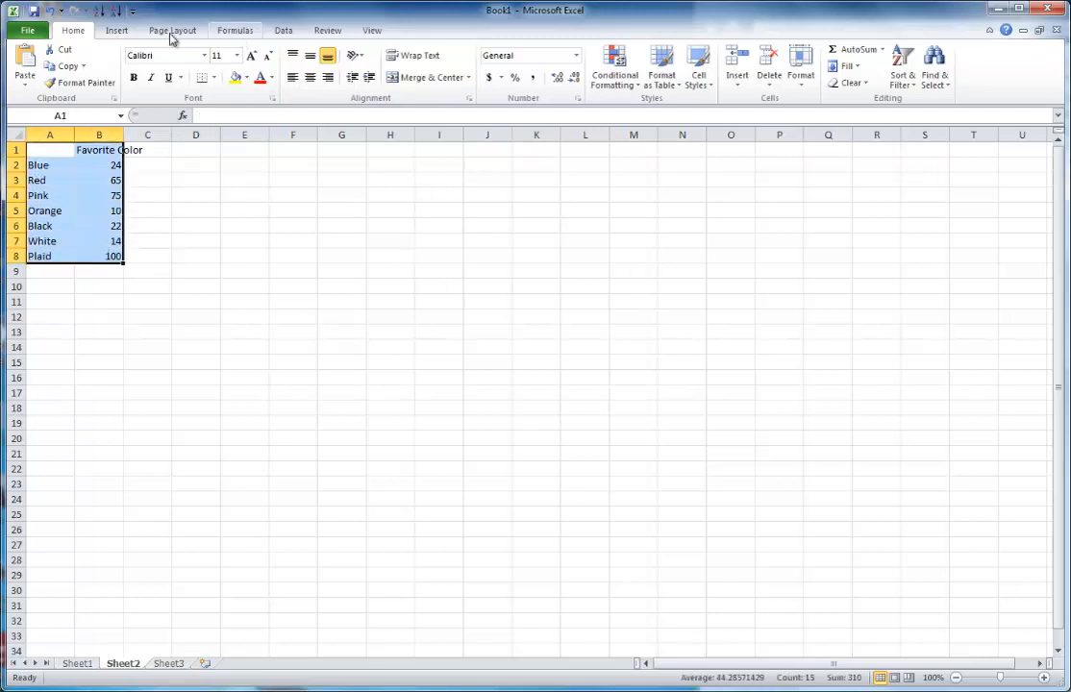
click(117, 31)
click(362, 79)
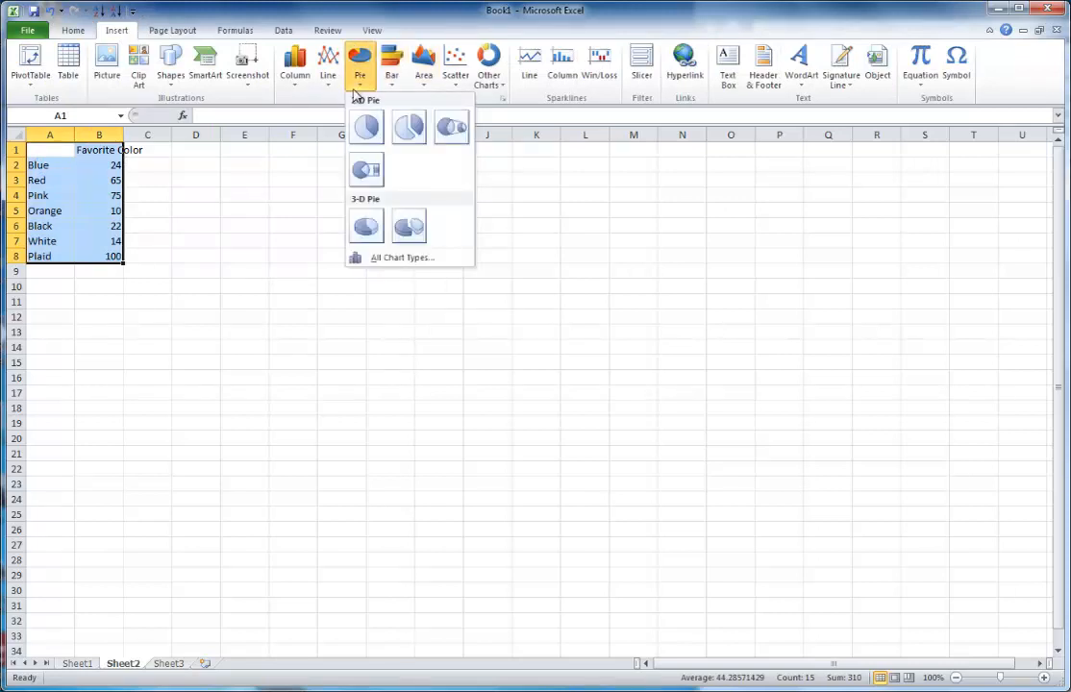
click(364, 125)
drag(660, 317, 347, 297)
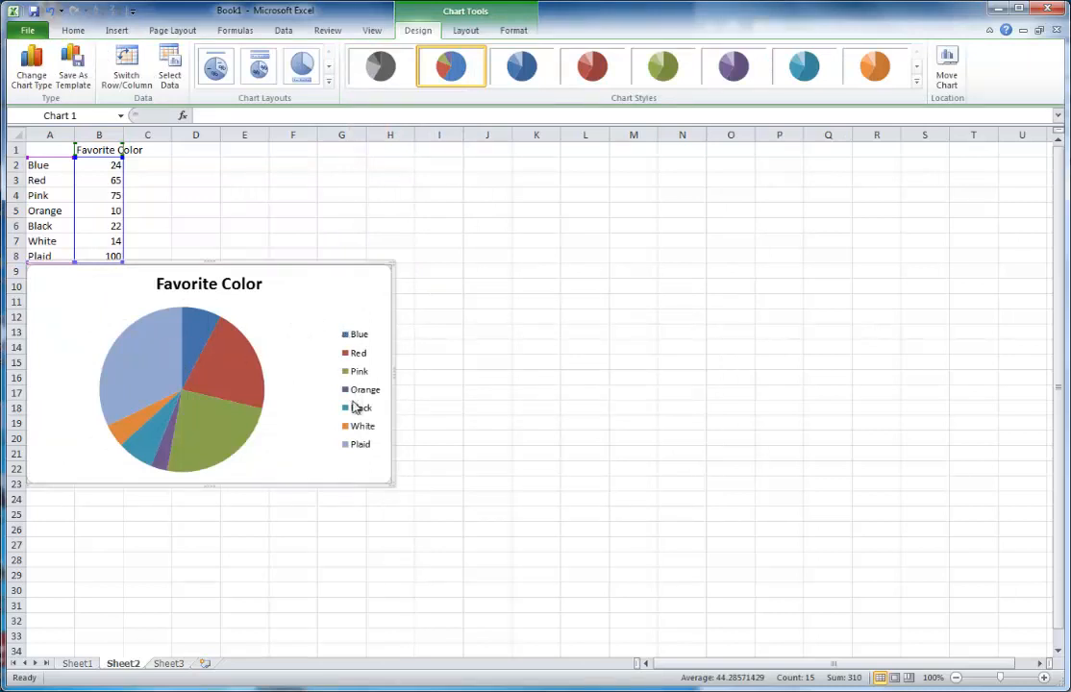
Remove the legend from the Favorite Color pie chart
click(467, 32)
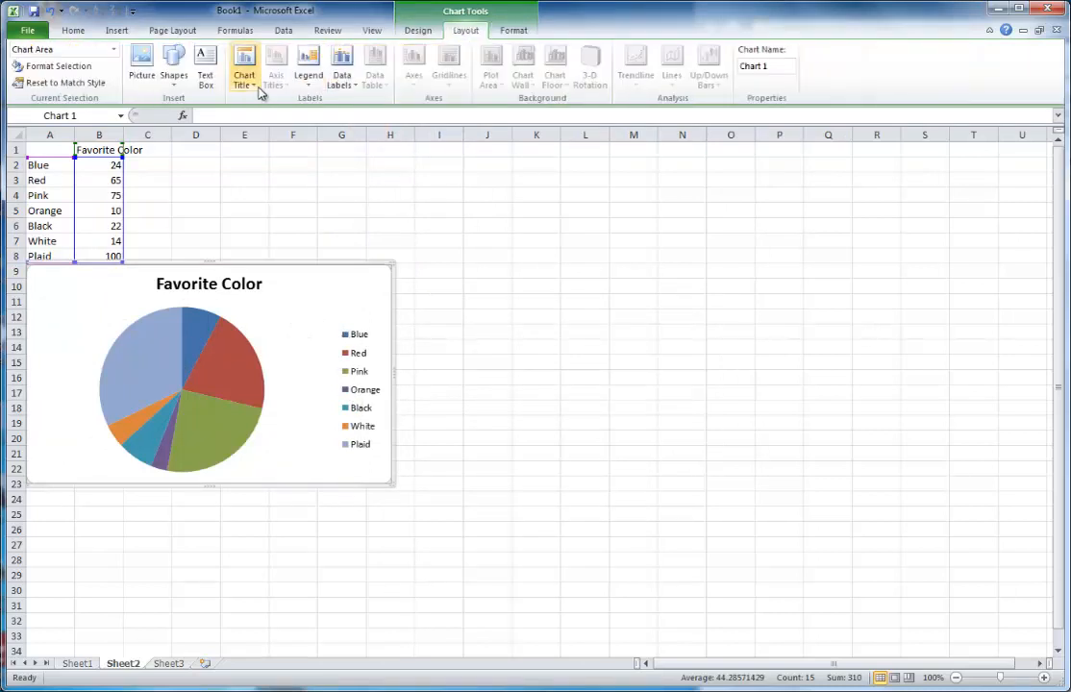
click(309, 77)
click(348, 108)
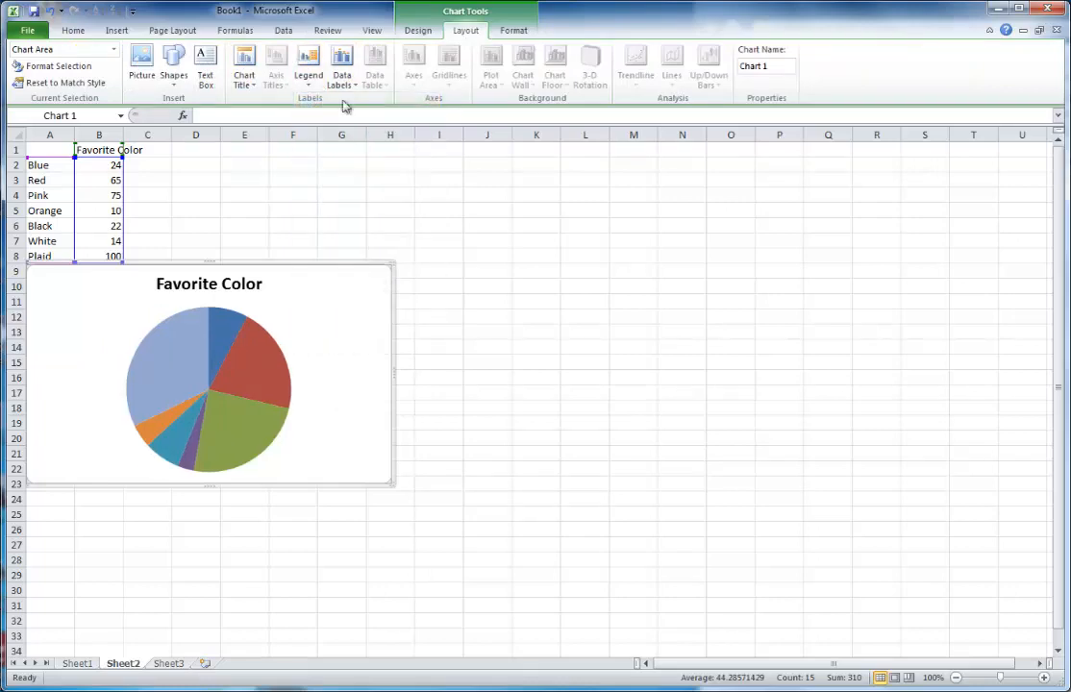
Add data labels with category name, value and percentage but no leader lines, and stretch the chart down to about row 33
click(341, 77)
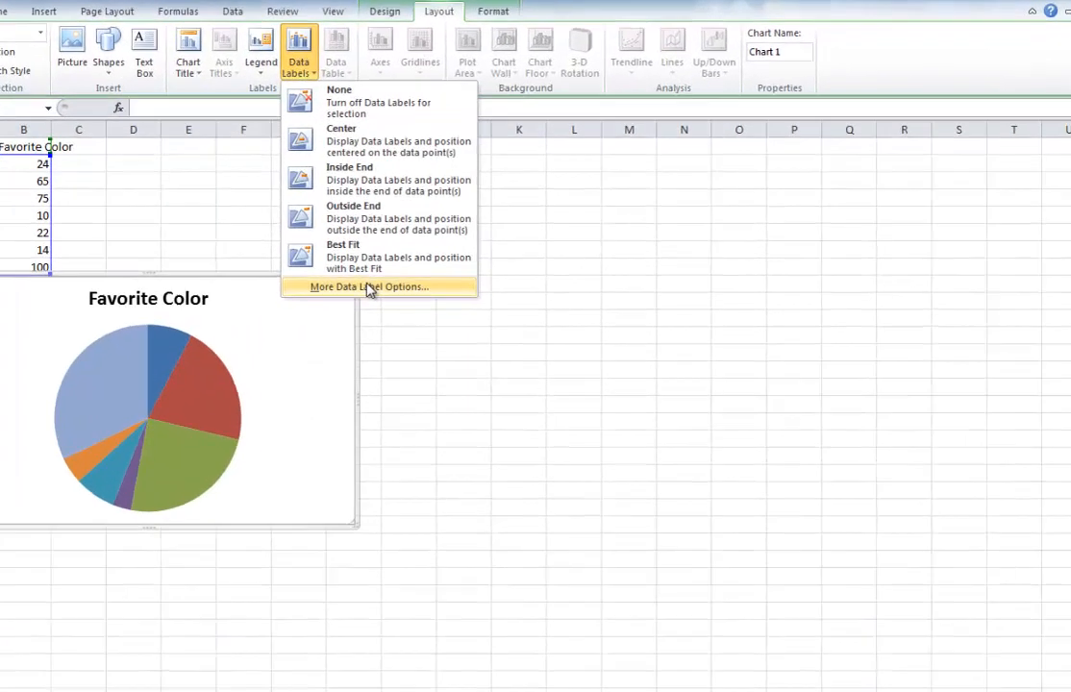
click(404, 274)
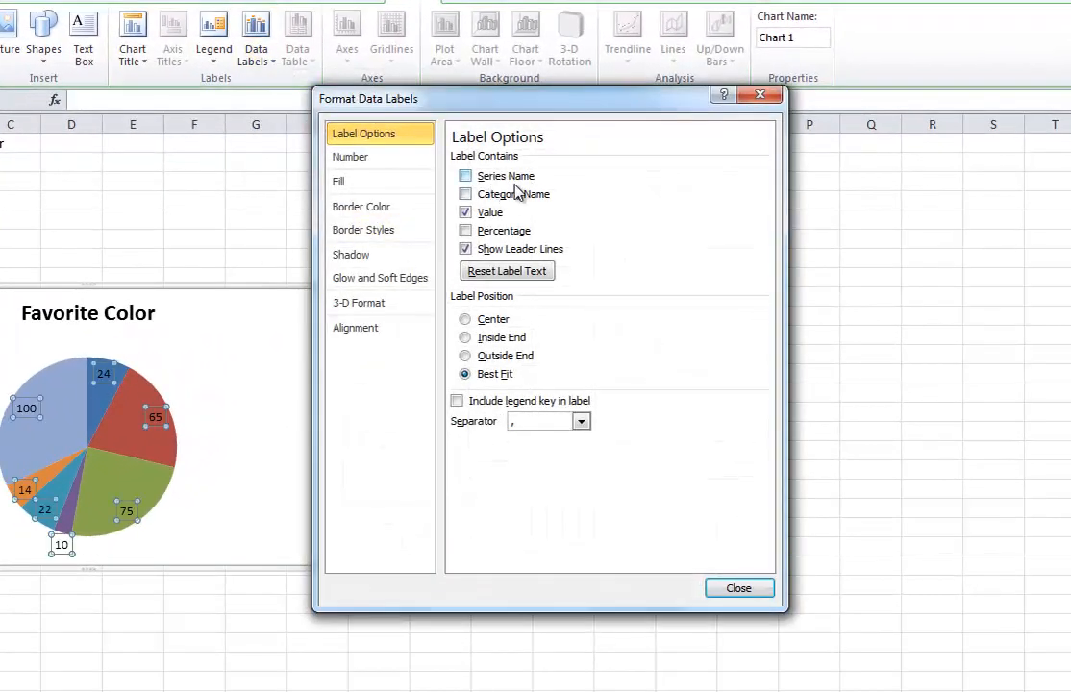
click(505, 198)
click(466, 231)
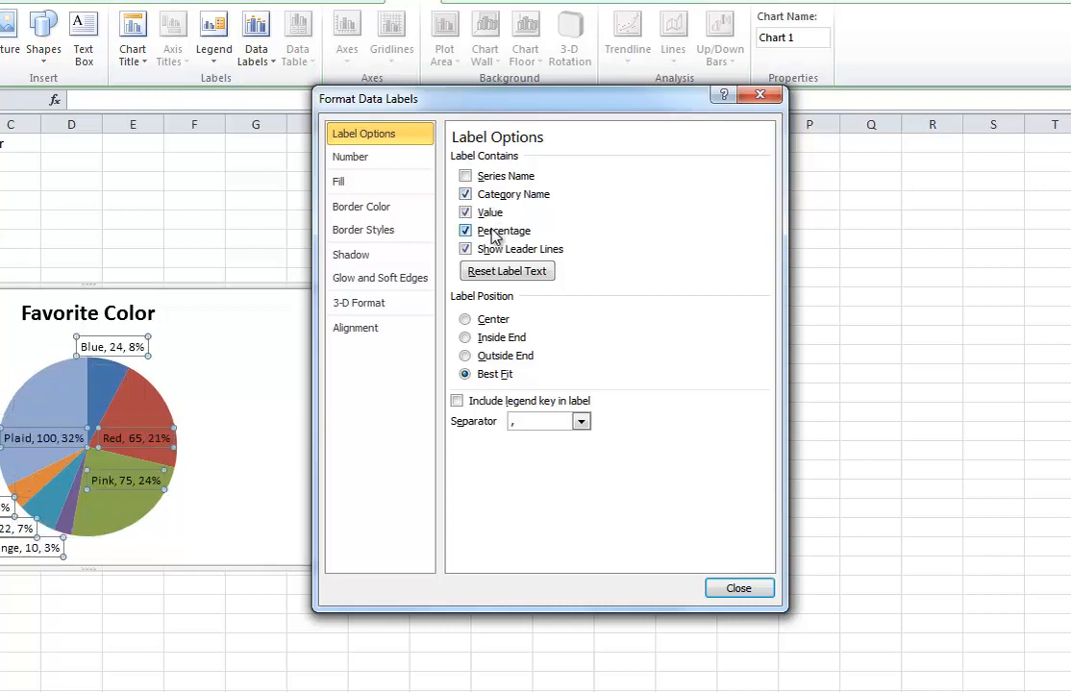
click(488, 250)
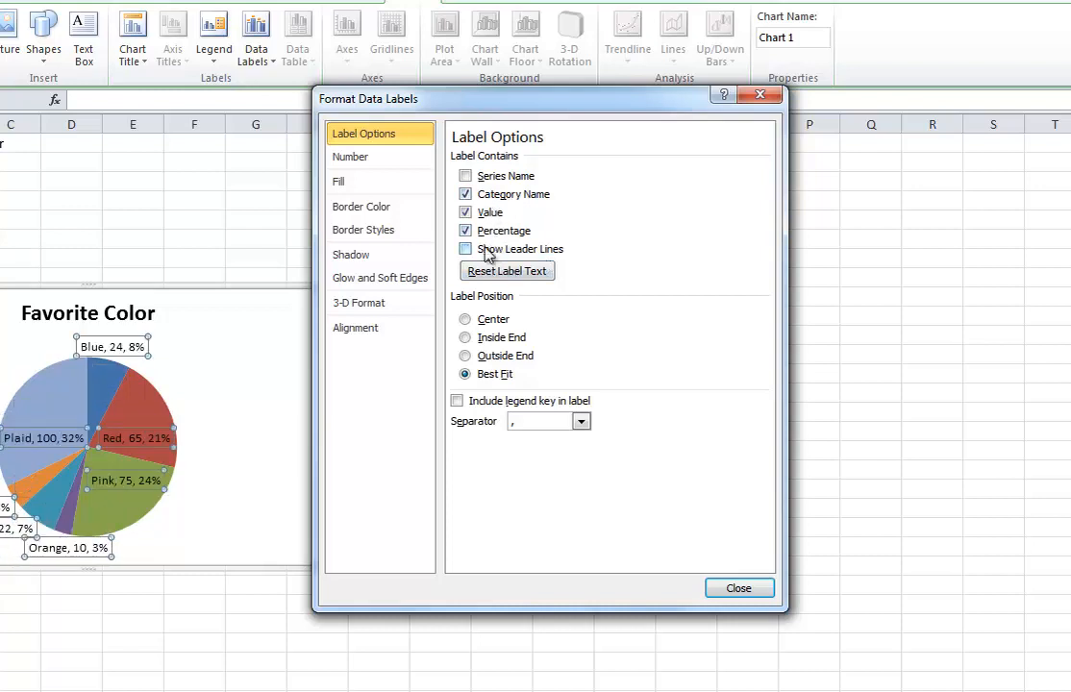
click(488, 250)
click(488, 250)
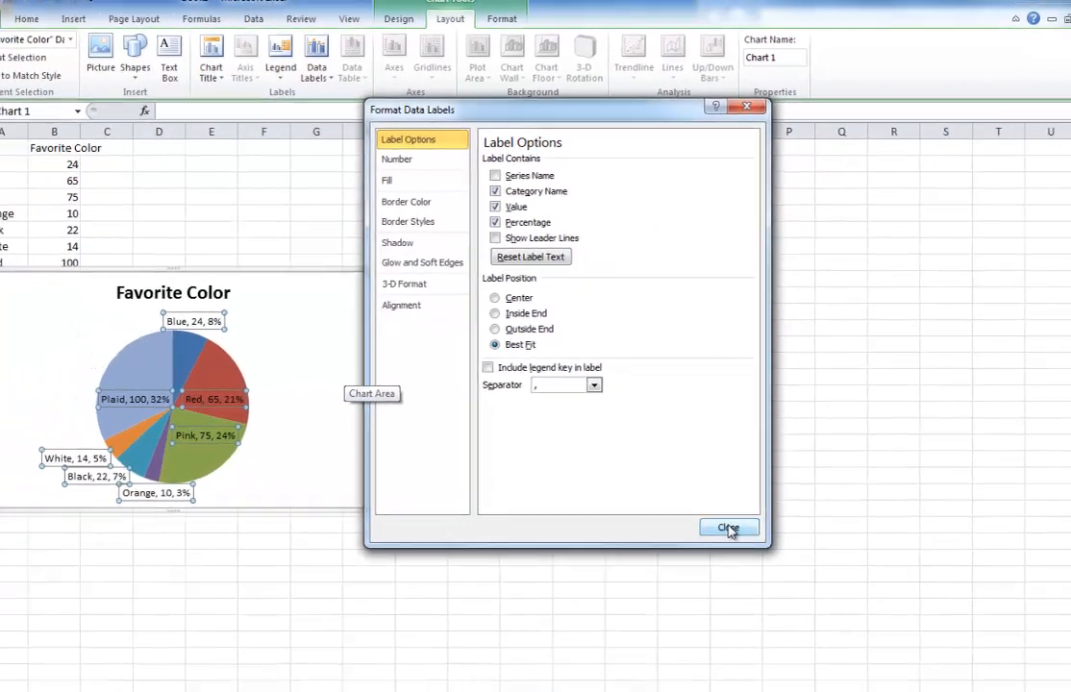
click(739, 588)
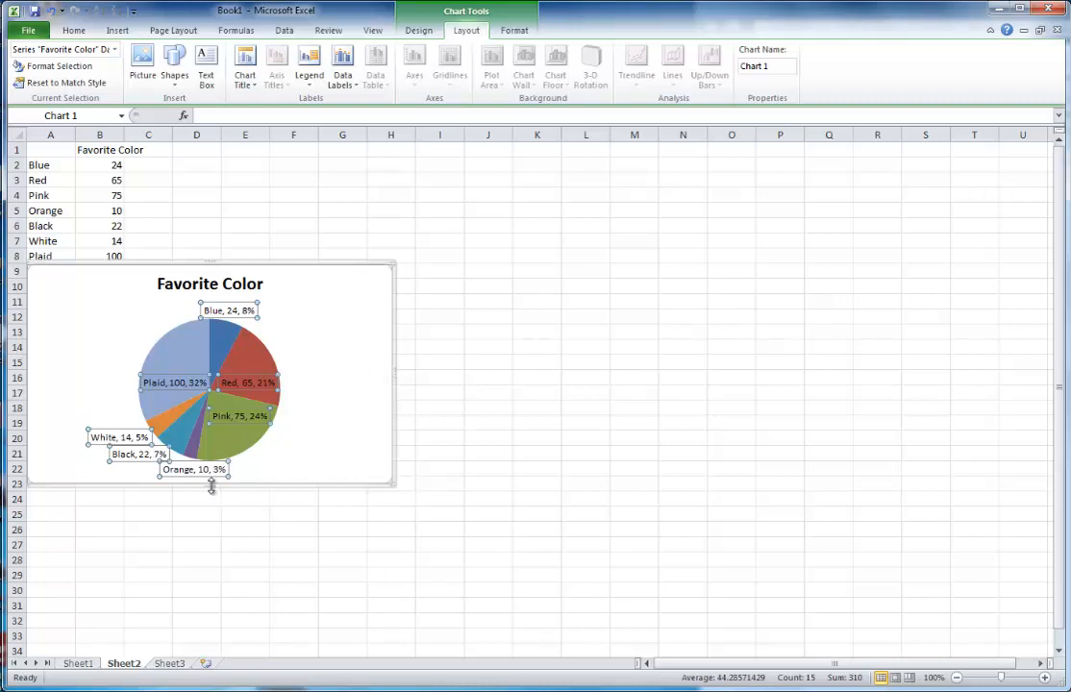
drag(211, 487, 211, 640)
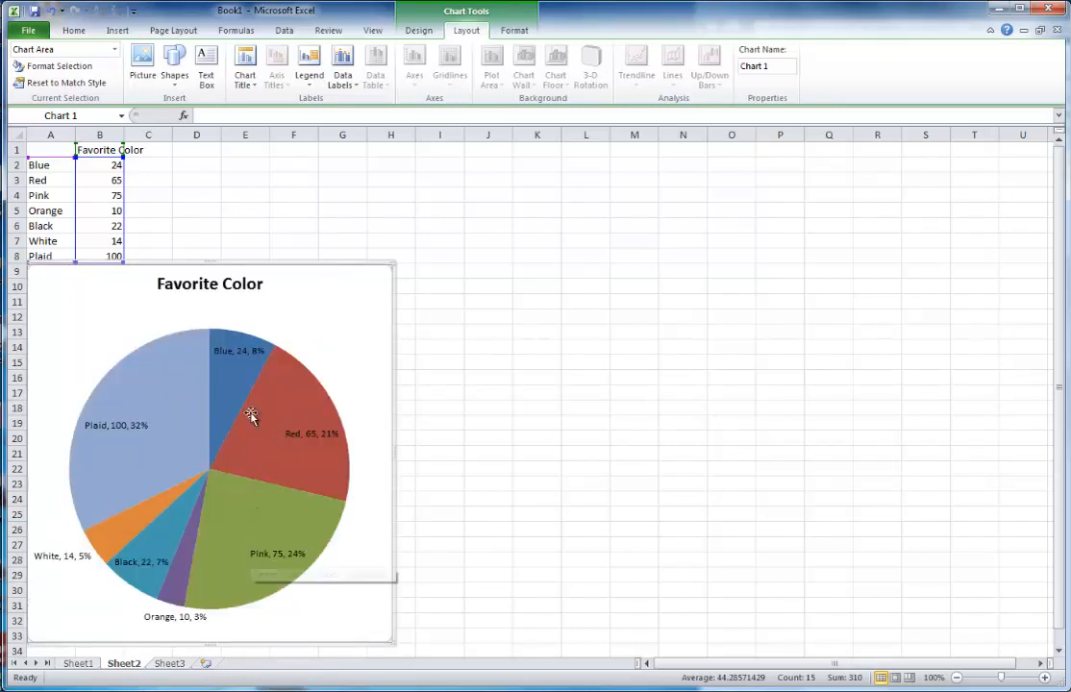
Fill the Pink slice of the pie chart with a light pink theme color and the Orange slice with the orange theme color
click(227, 509)
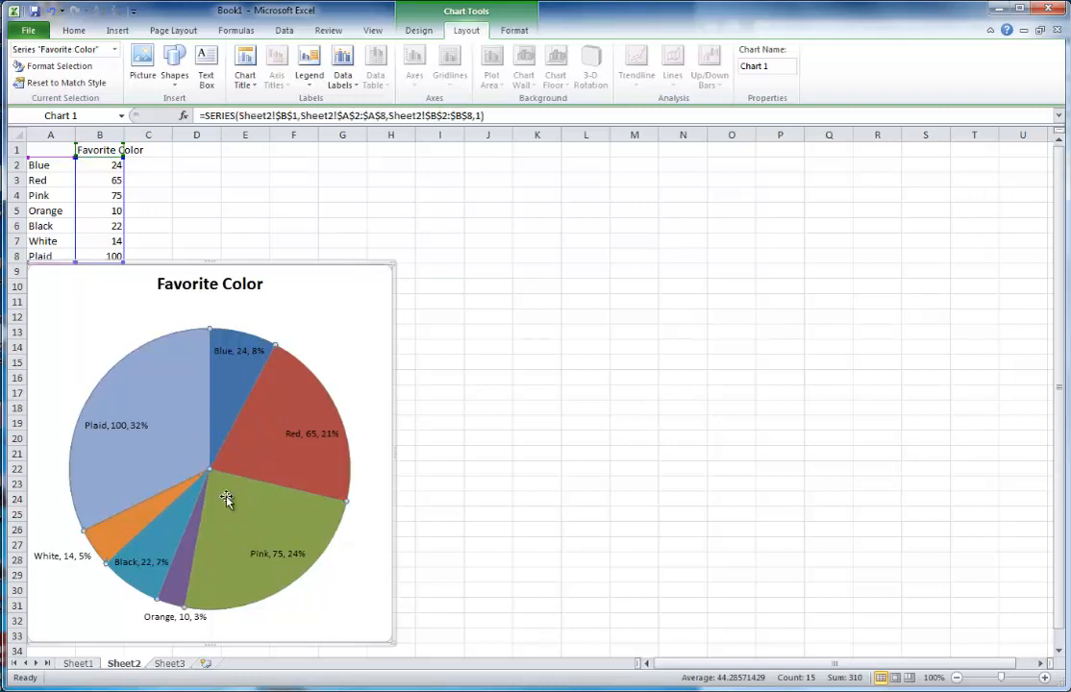
click(229, 501)
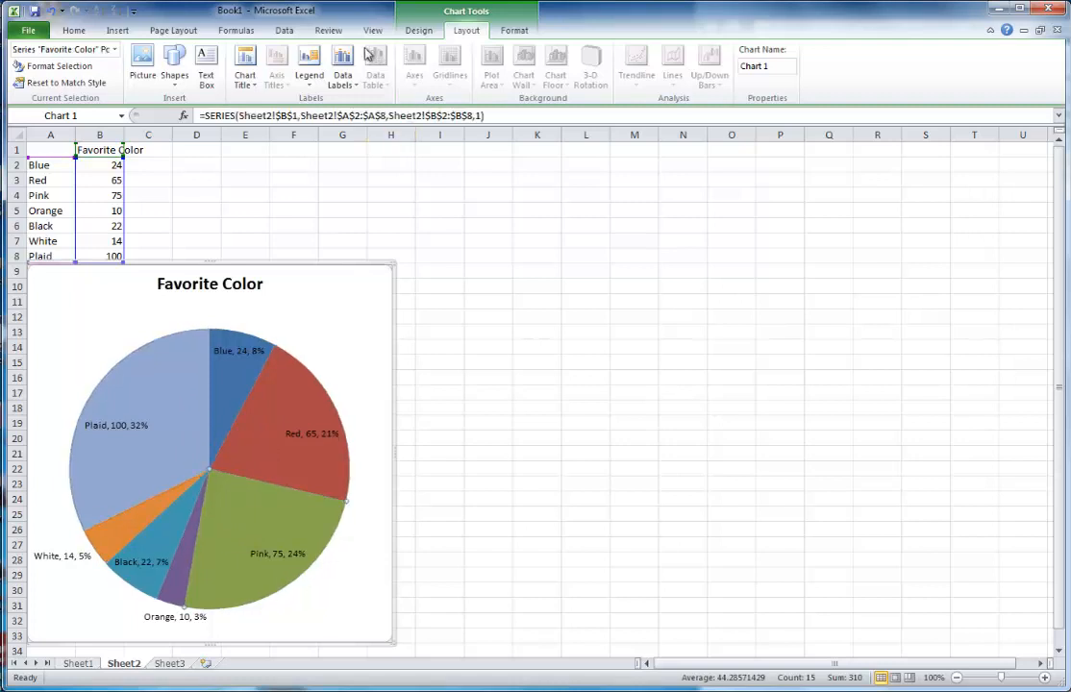
click(514, 30)
click(502, 51)
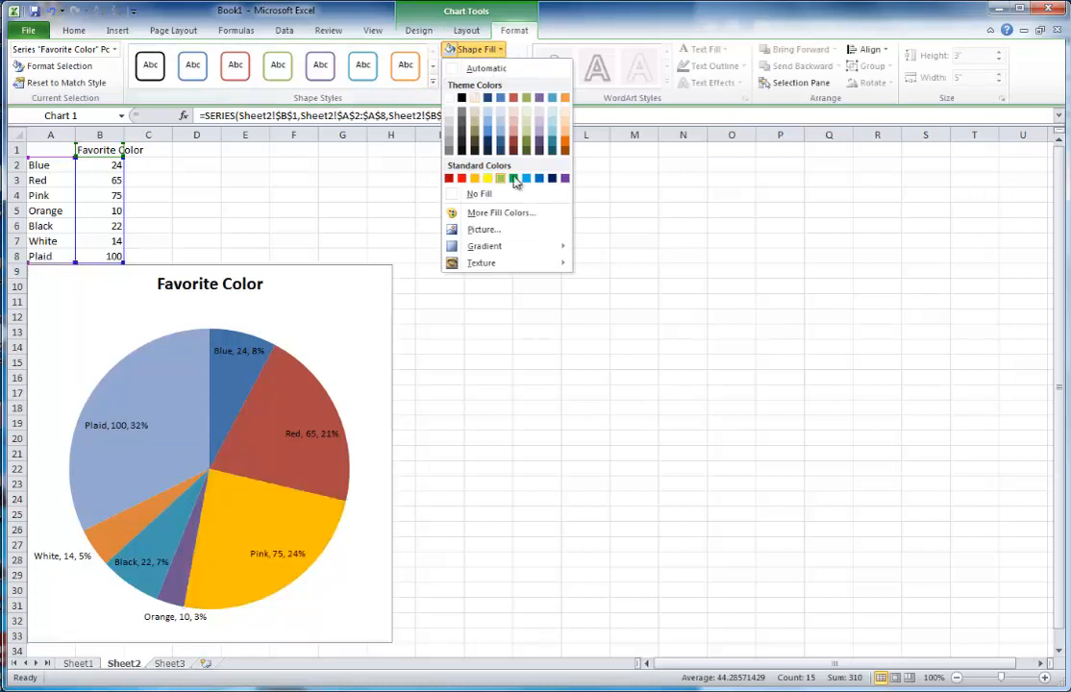
click(516, 126)
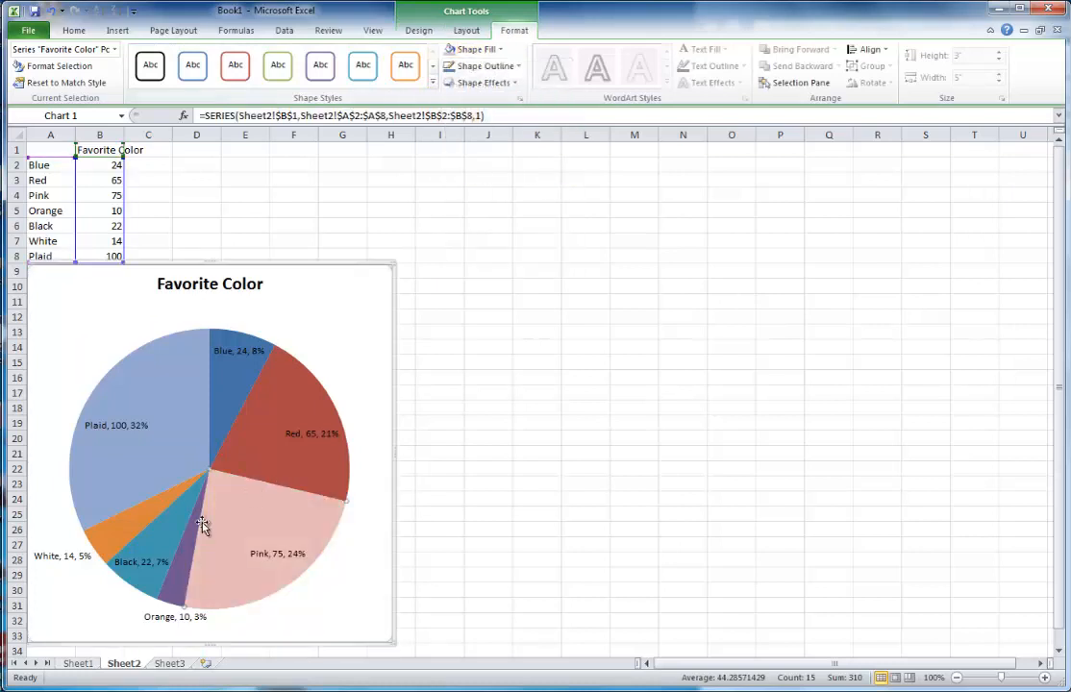
click(483, 49)
click(565, 98)
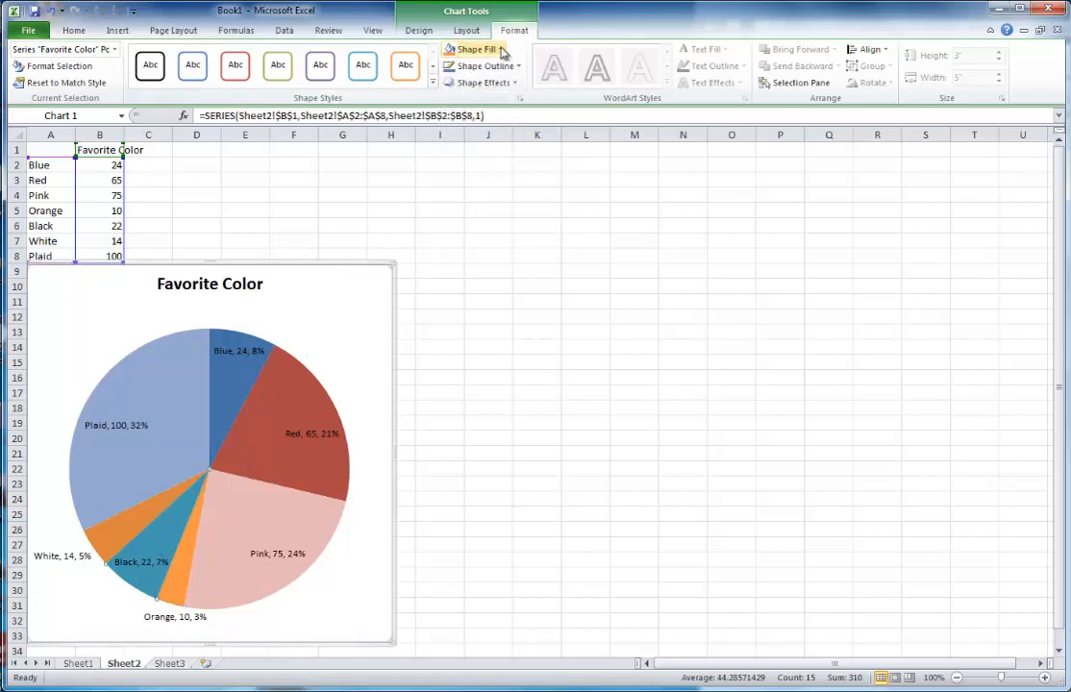
Fill the Black slice of the pie chart with the black theme color
click(478, 49)
click(464, 97)
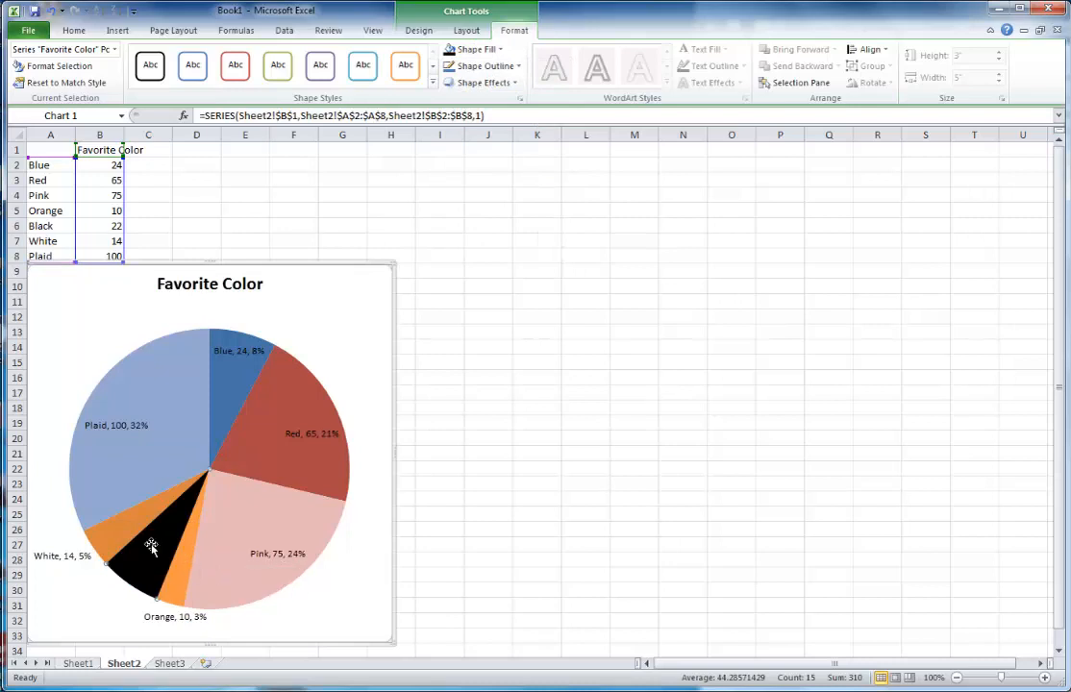
drag(154, 556, 117, 598)
drag(147, 551, 165, 534)
Fill the Black slice with the olive green theme color and move its data label outside the pie, just below the slice
click(498, 49)
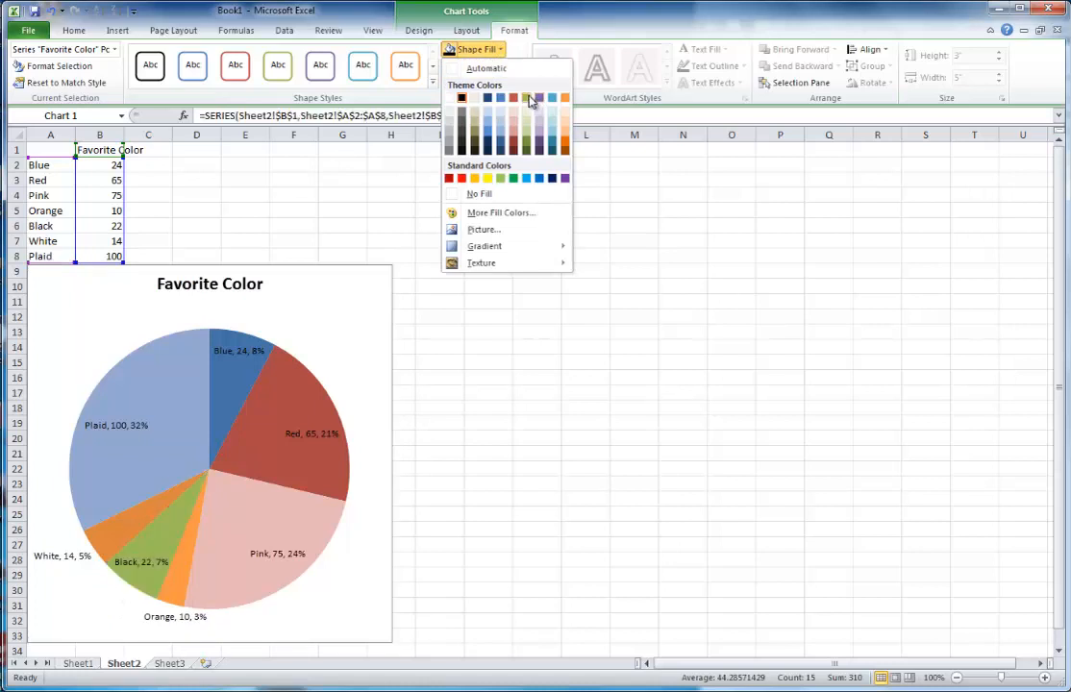
click(528, 99)
click(138, 564)
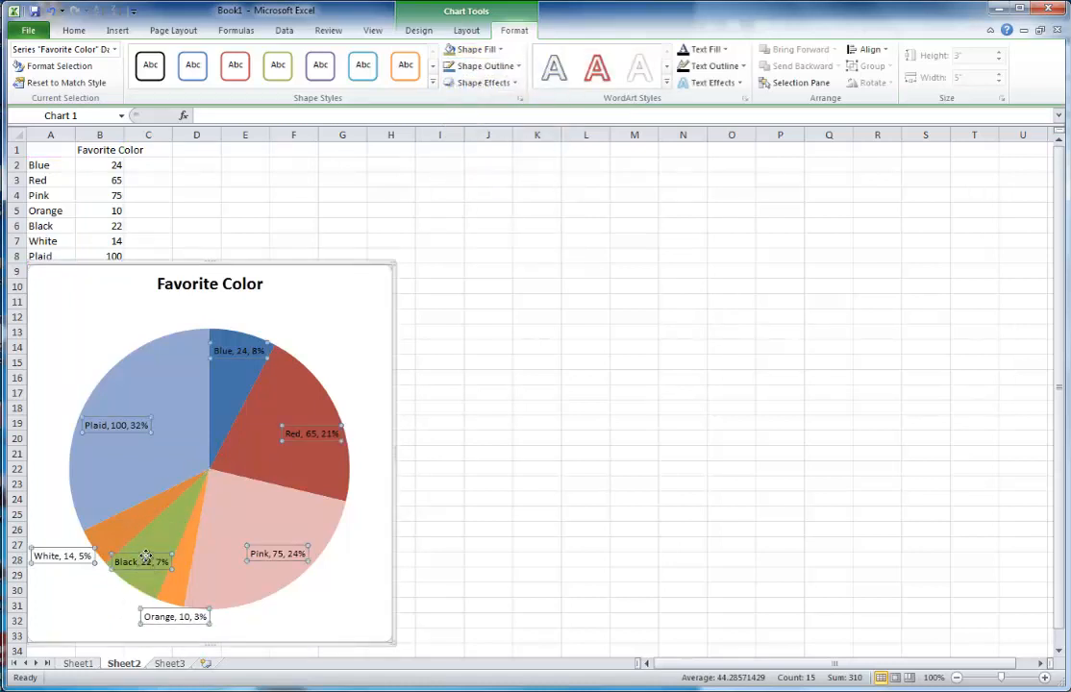
click(137, 564)
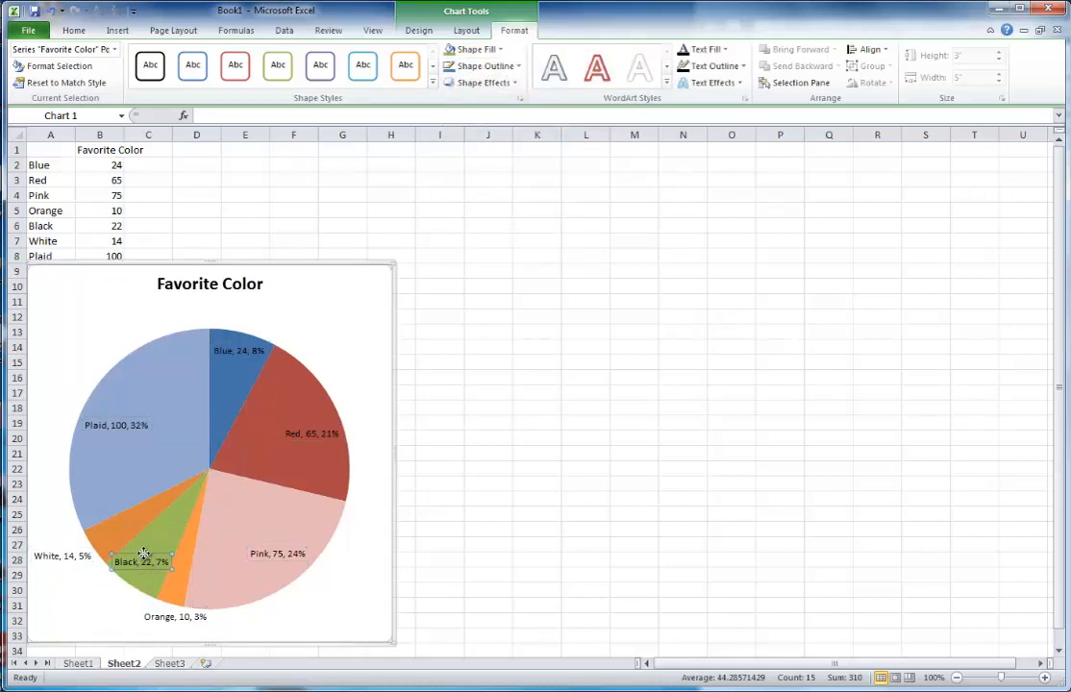
drag(100, 583, 100, 583)
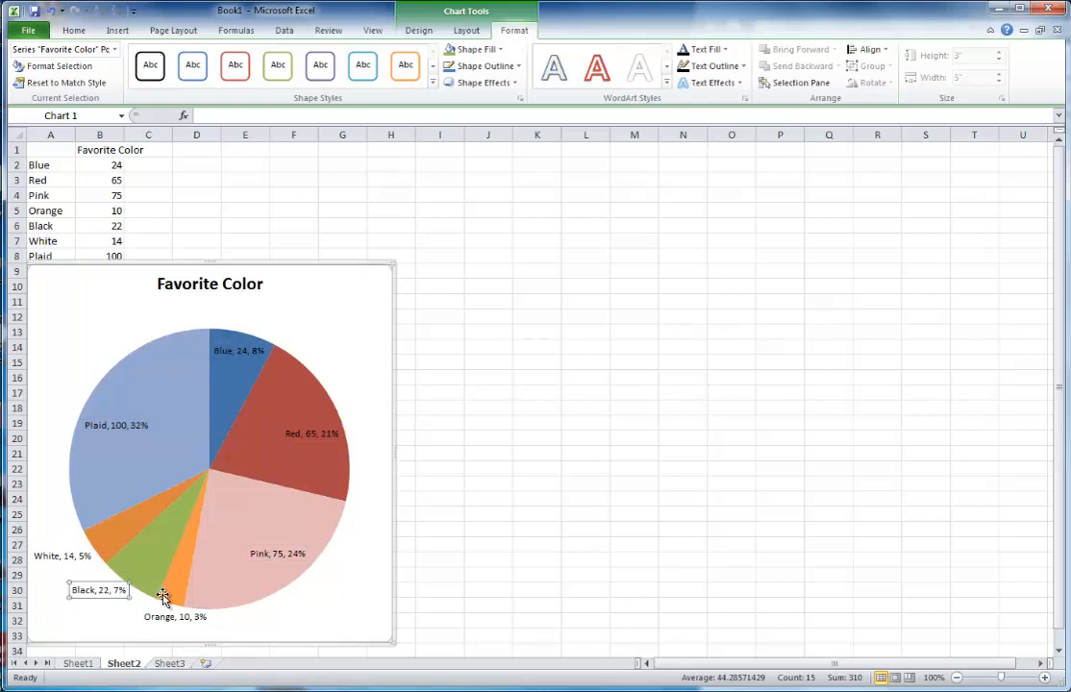
Fill the pie's Black slice with the black theme color and its White slice with the white theme color
click(161, 539)
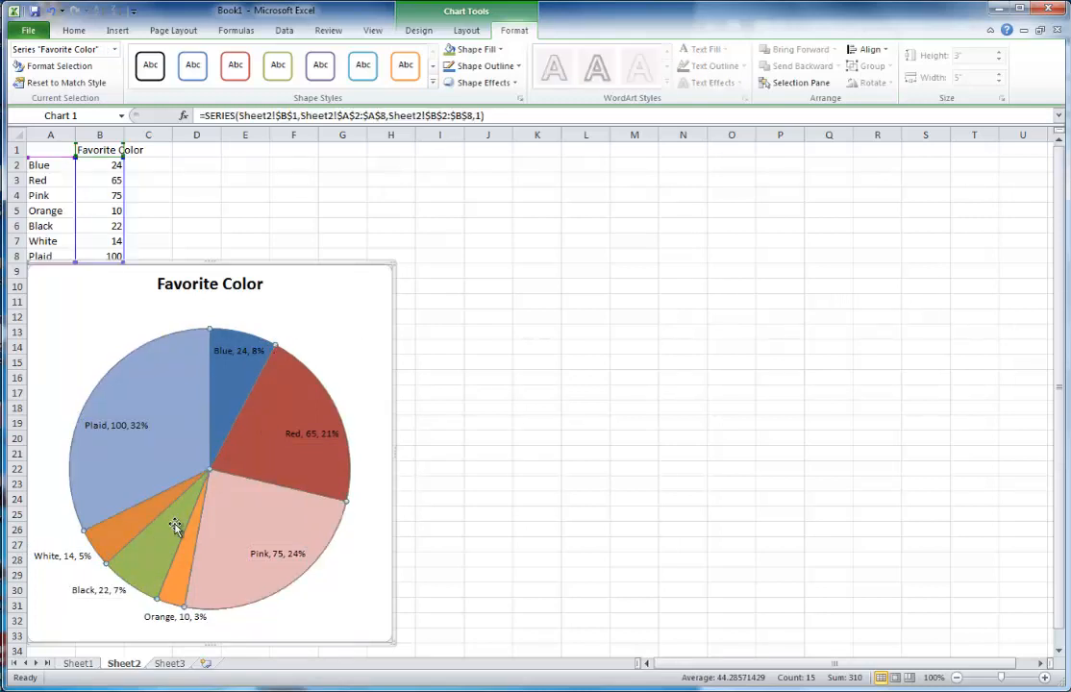
click(176, 527)
click(478, 49)
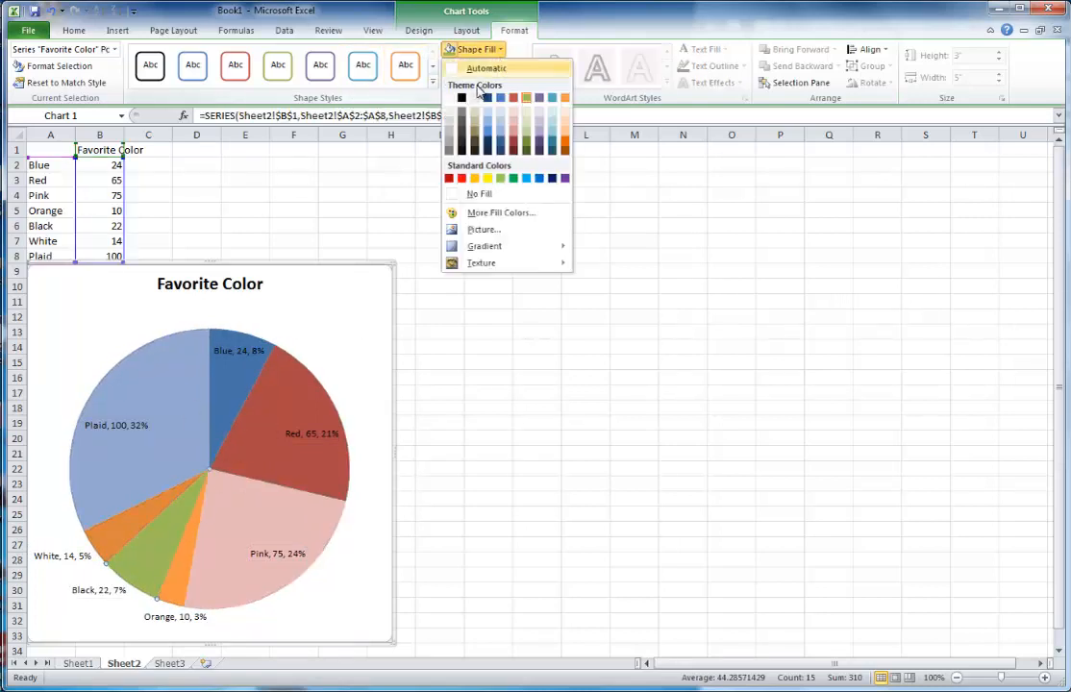
click(462, 97)
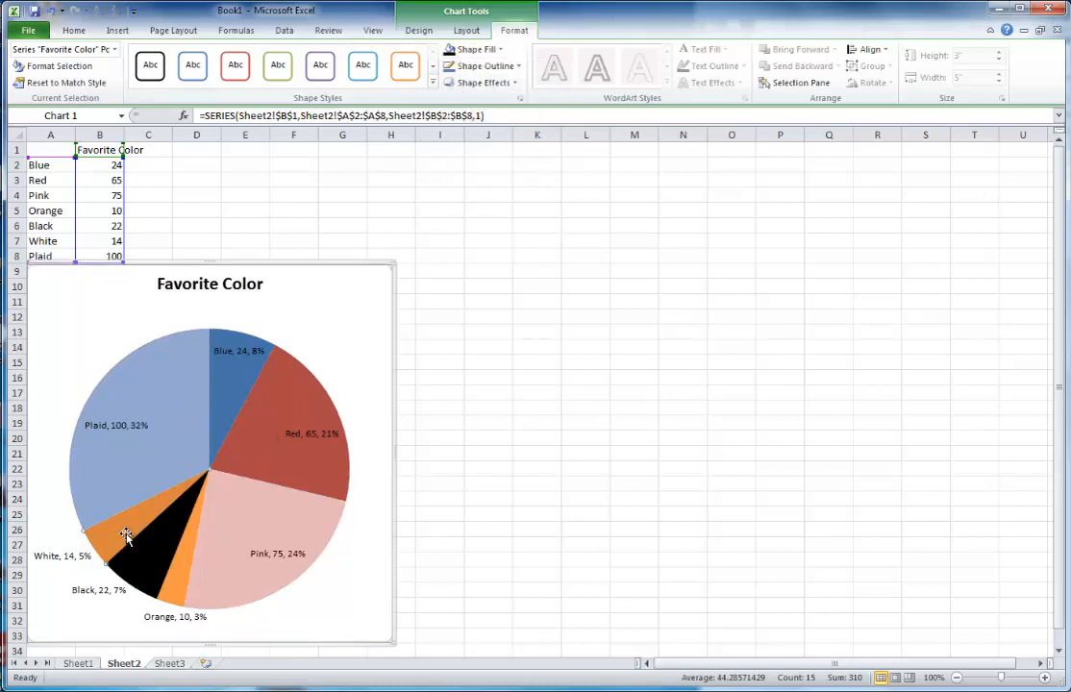
click(499, 51)
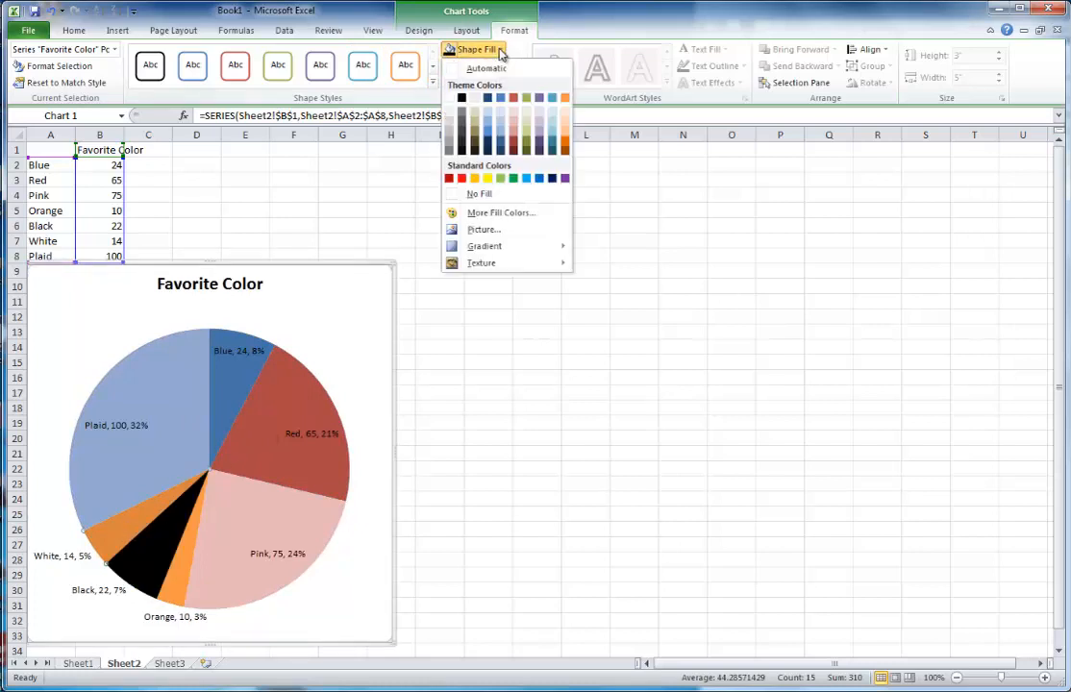
click(449, 97)
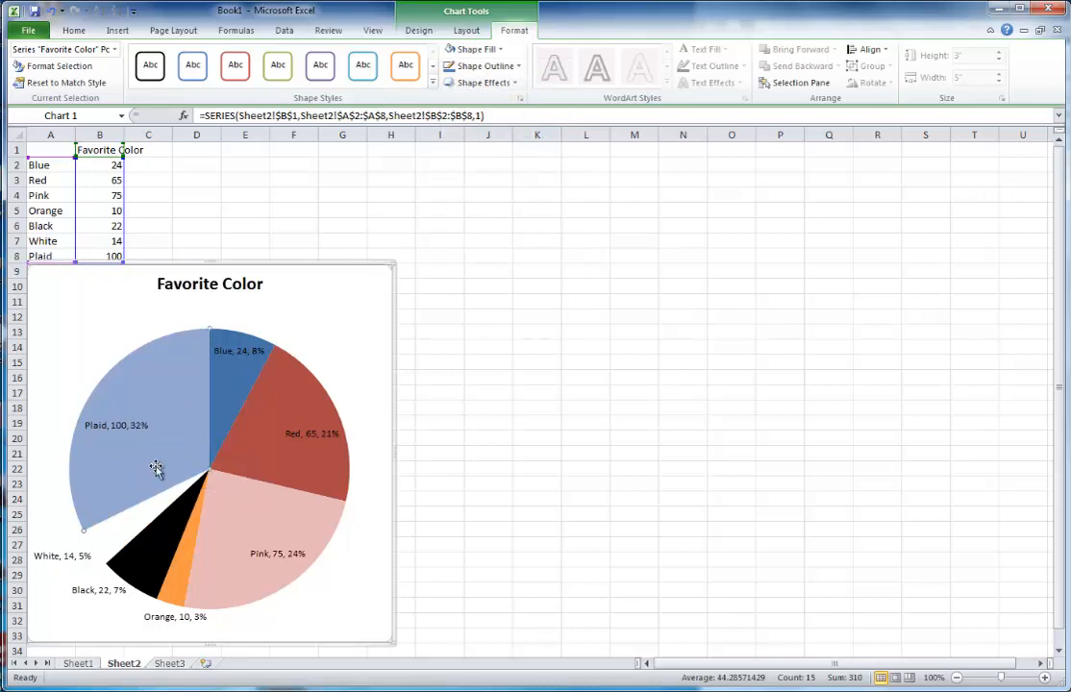
Fill the Plaid slice of the pie chart with a dark blue standard color from the full color palette
click(499, 53)
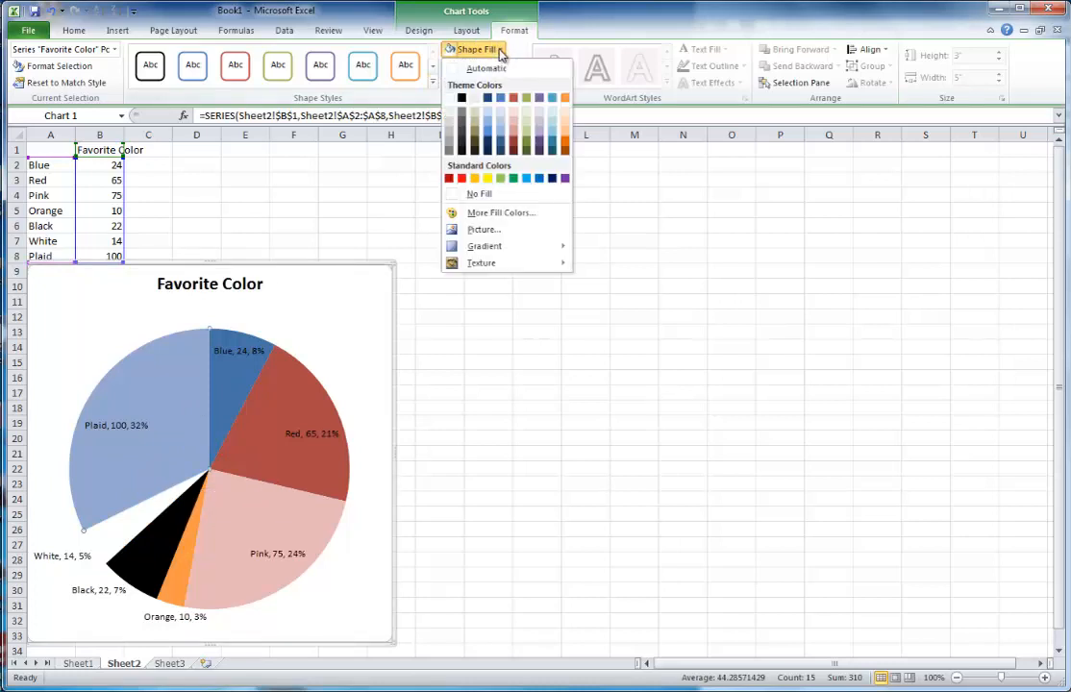
mouse_move(495, 263)
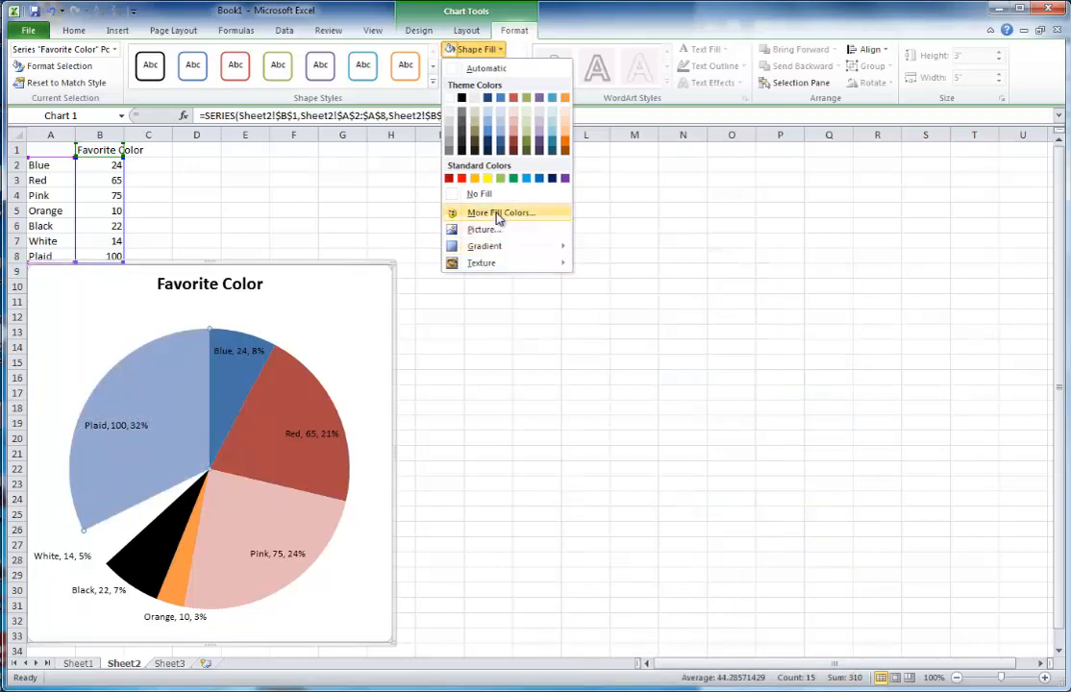
click(498, 214)
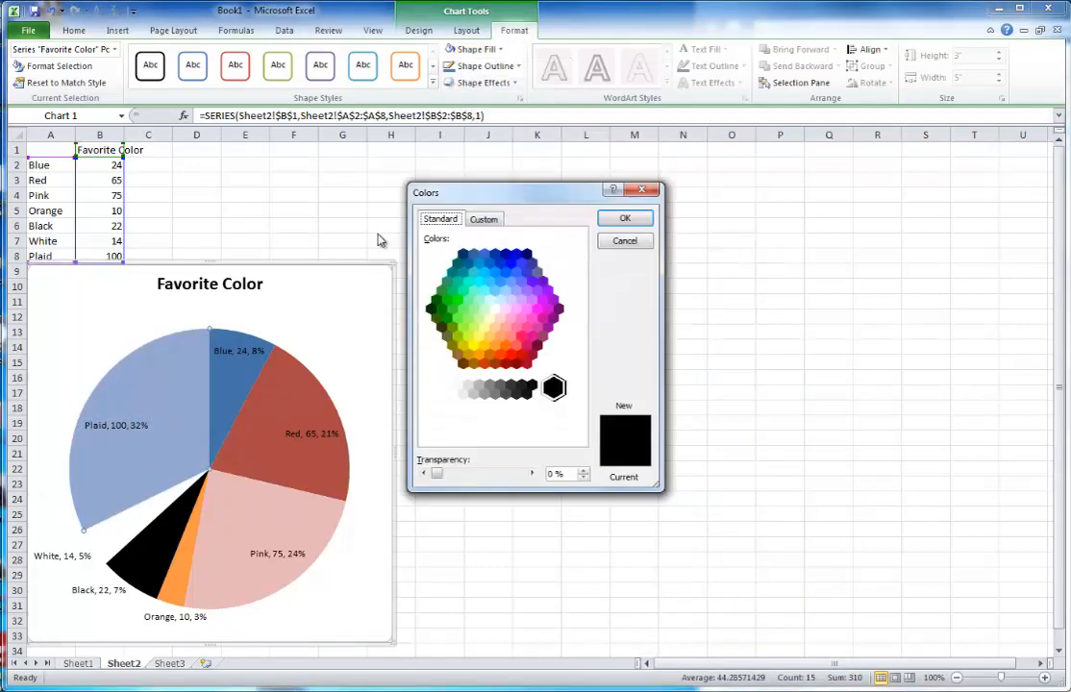
click(463, 256)
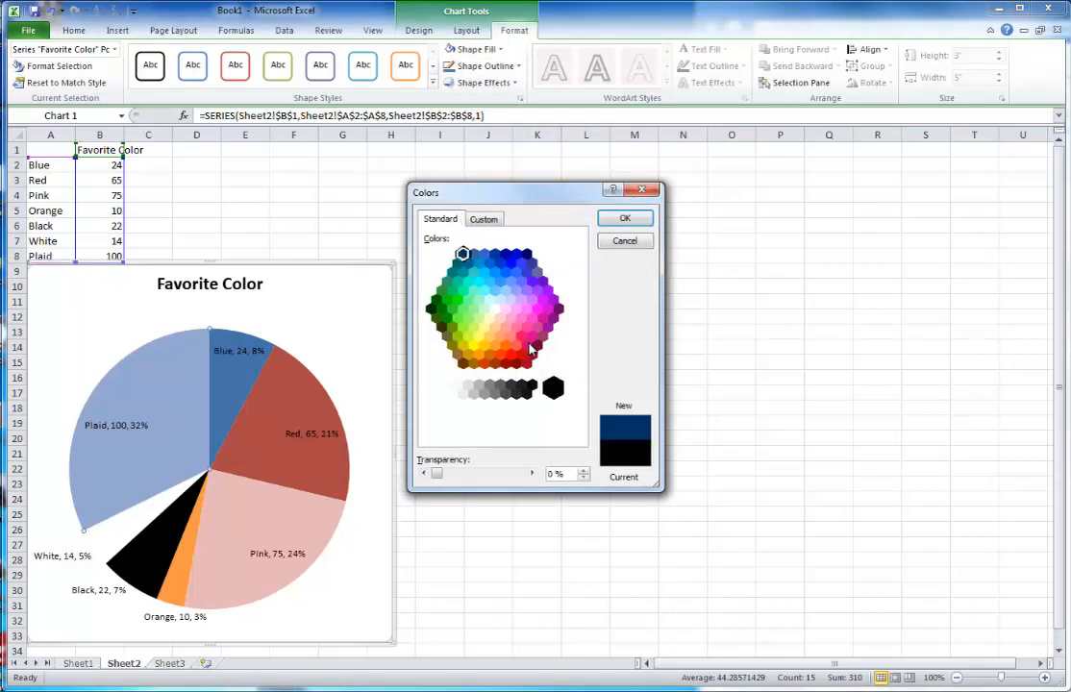
click(611, 218)
click(538, 468)
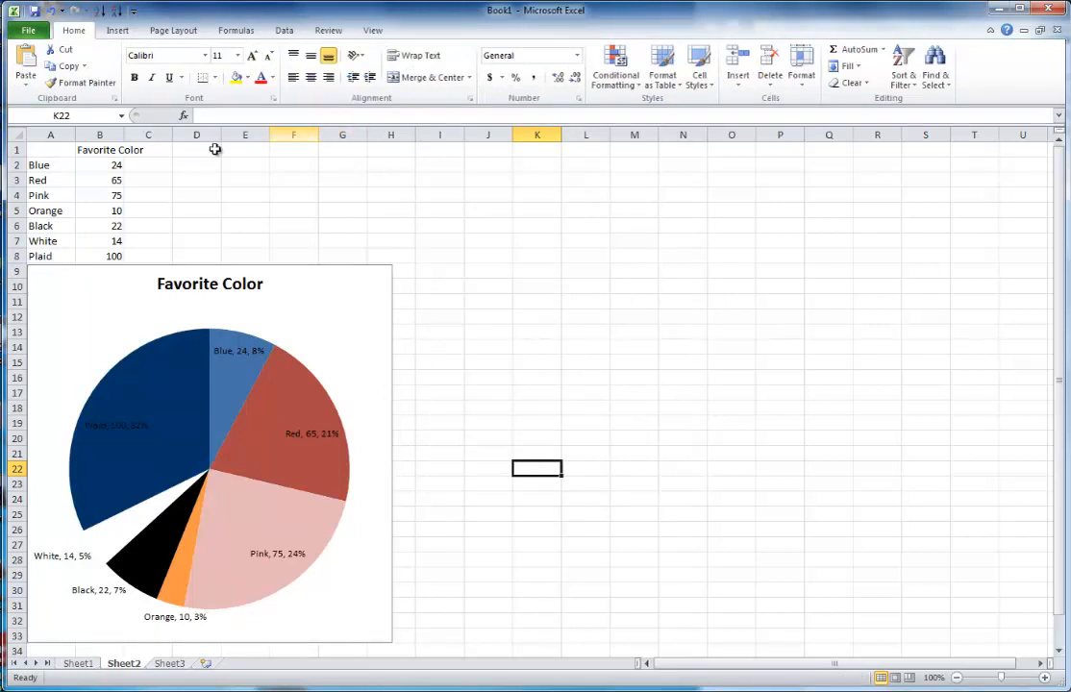
Insert a 2-D clustered bar chart from A1:B8, place it beside the pie starting at row 1, and stretch it down to about row 28
drag(48, 149, 108, 256)
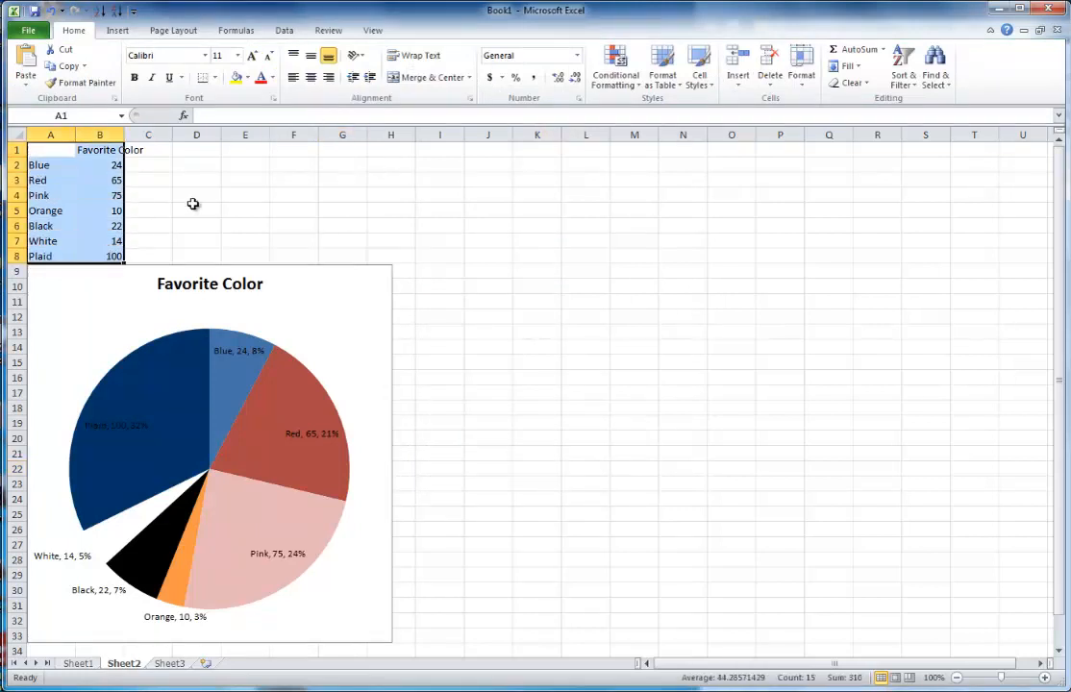
click(126, 33)
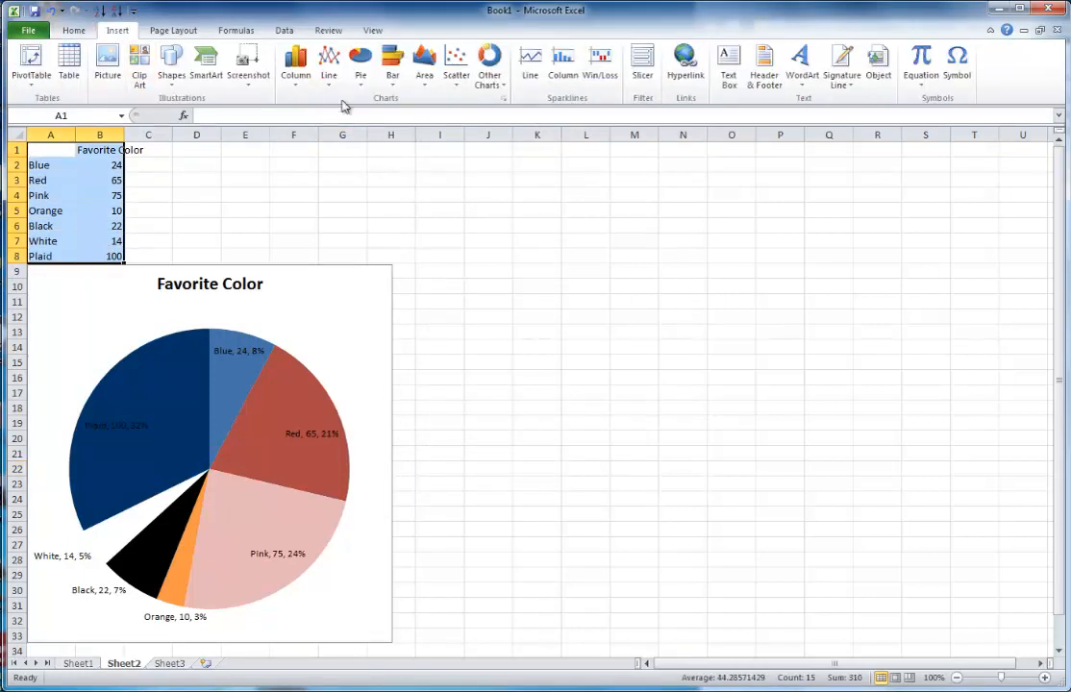
click(392, 65)
click(400, 128)
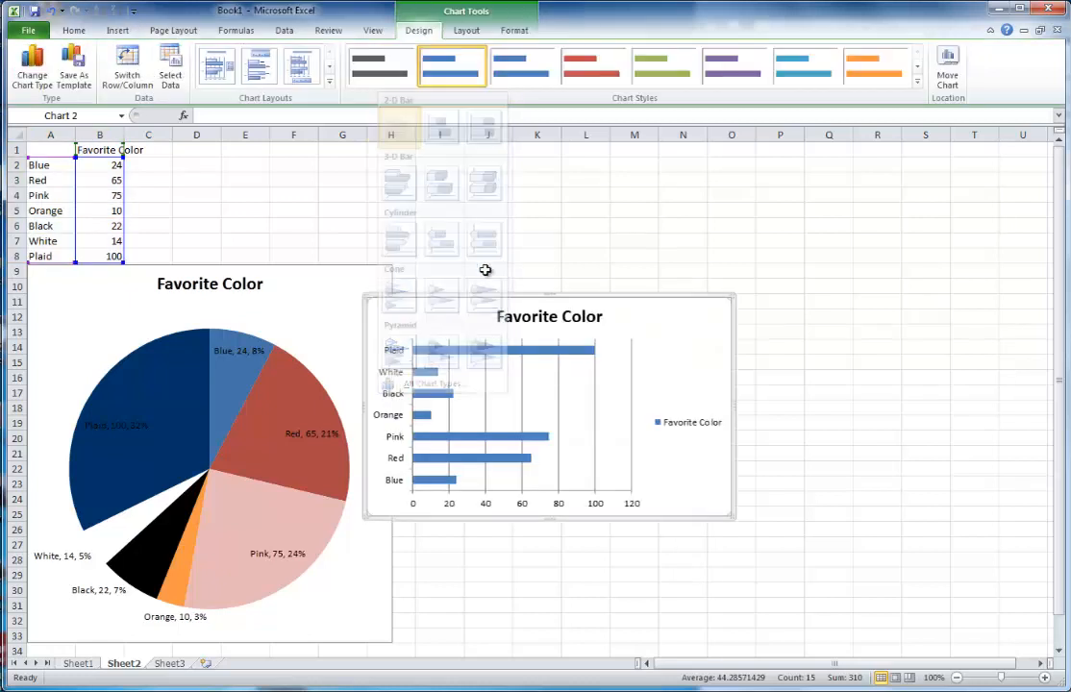
drag(631, 323, 663, 148)
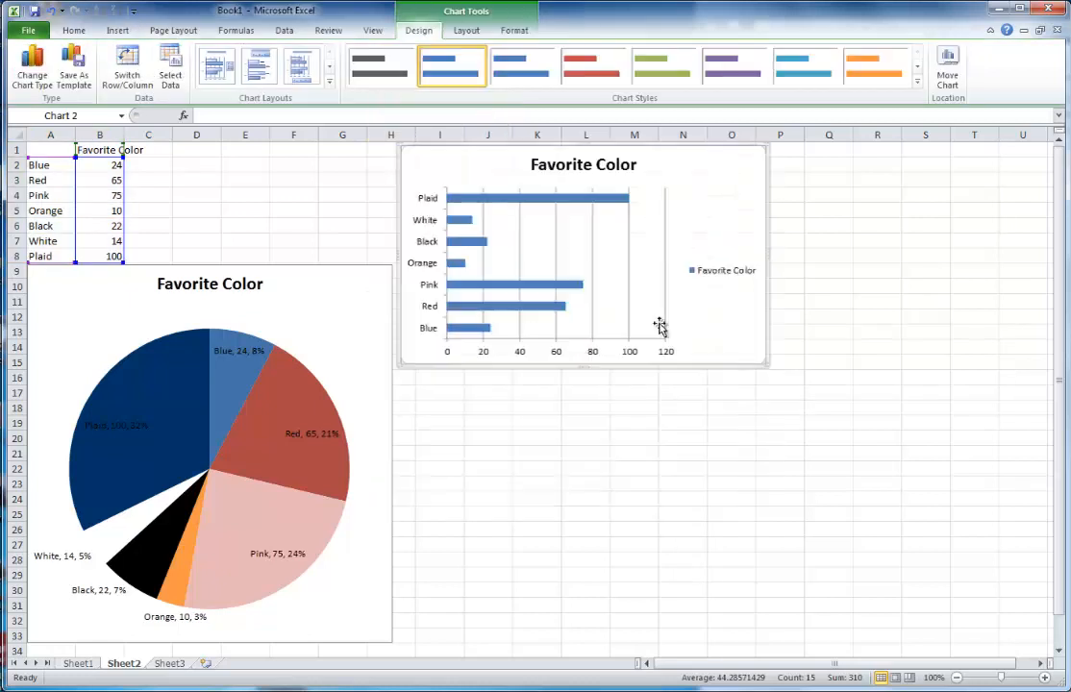
drag(581, 365, 580, 557)
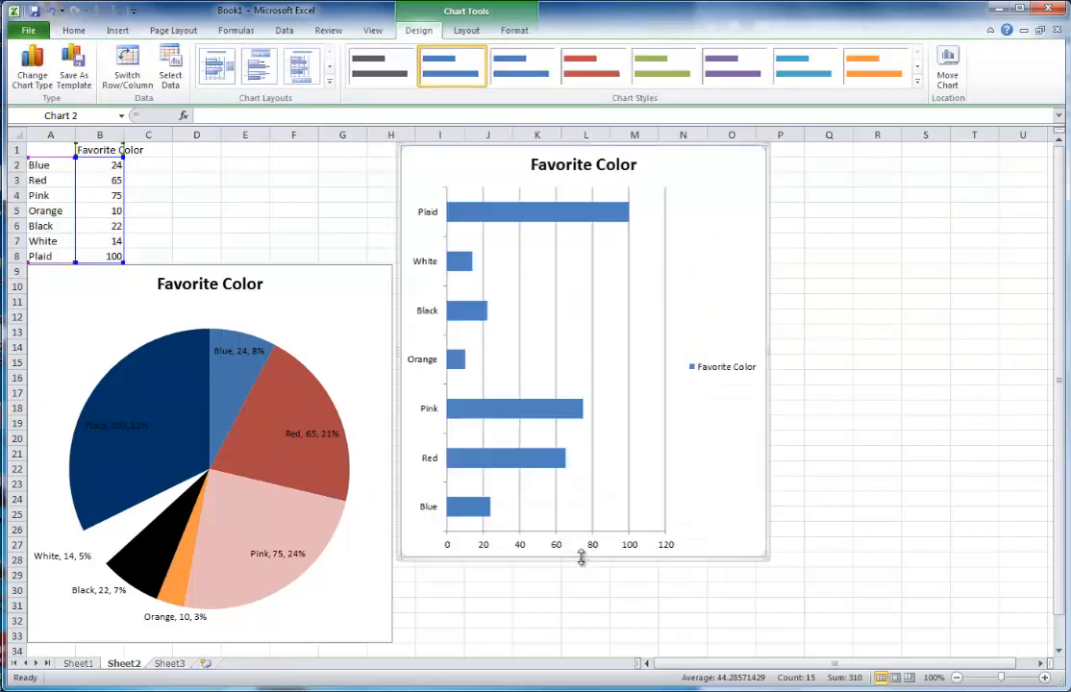
Remove the legend from the Favorite Color bar chart
click(468, 30)
click(310, 85)
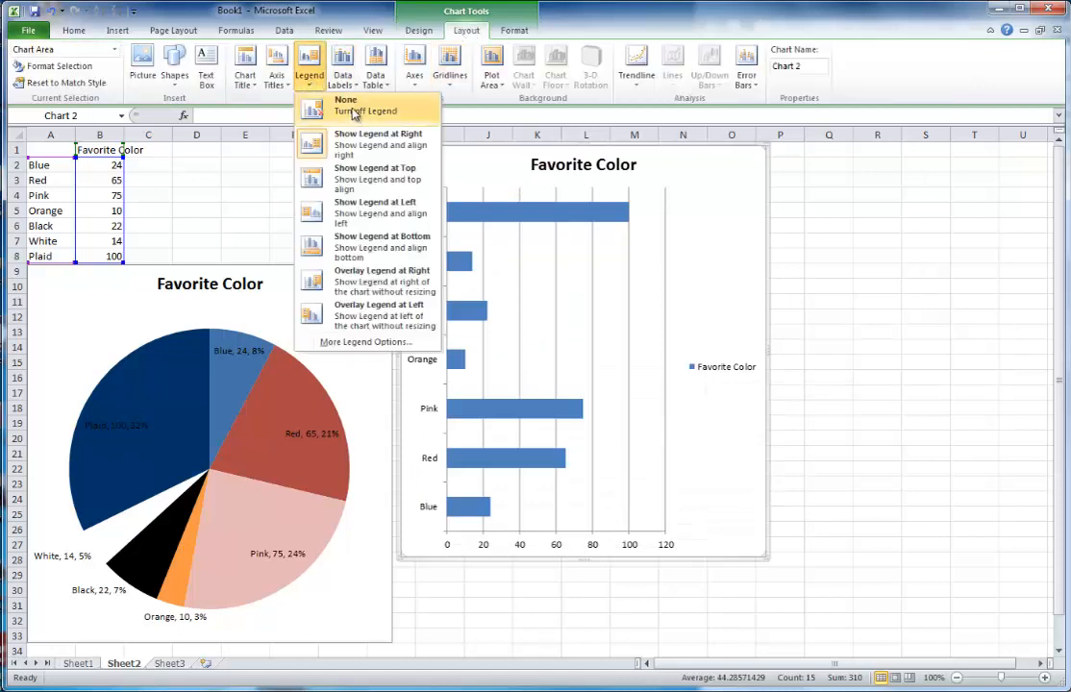
click(310, 100)
Fill only the Plaid bar of the bar chart with a dark blue theme color
click(483, 211)
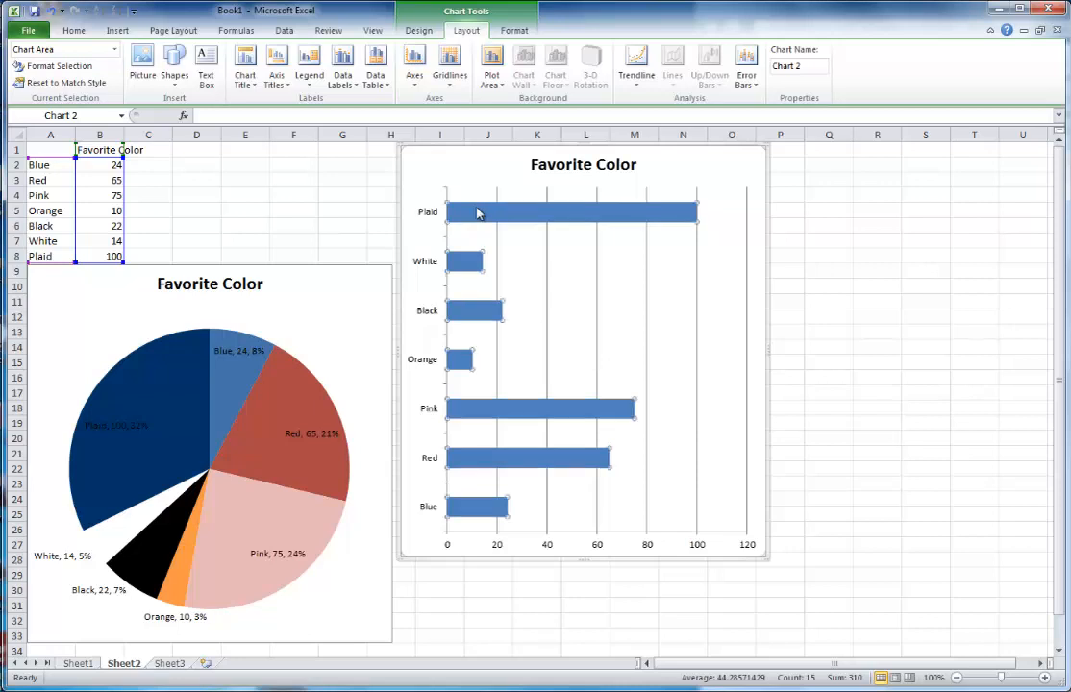
click(488, 217)
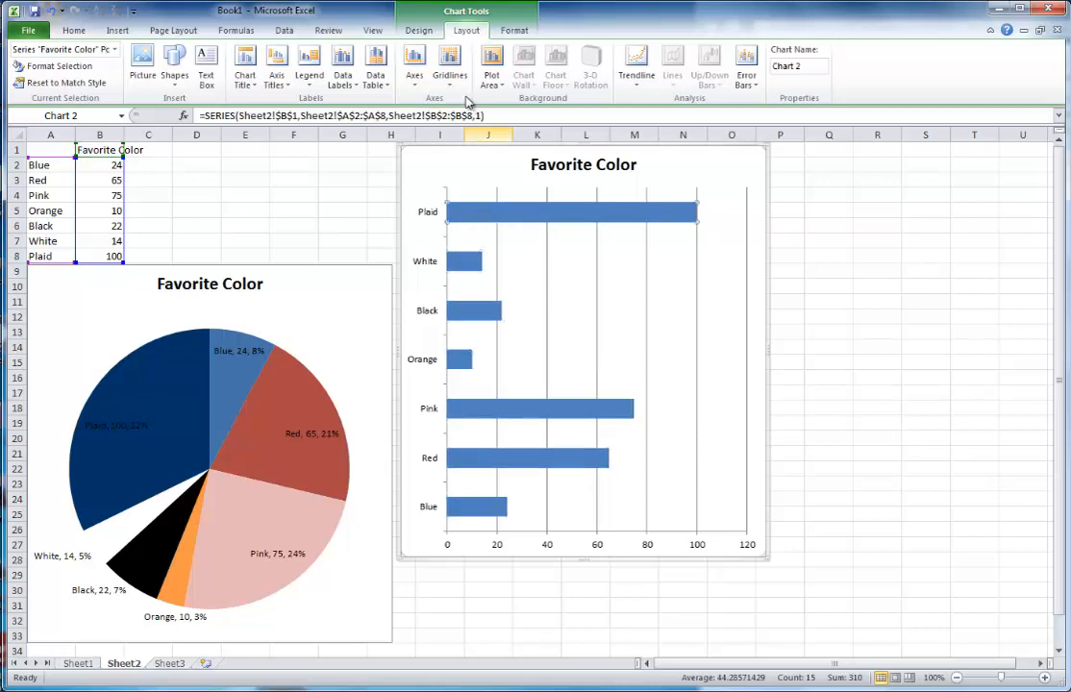
click(503, 31)
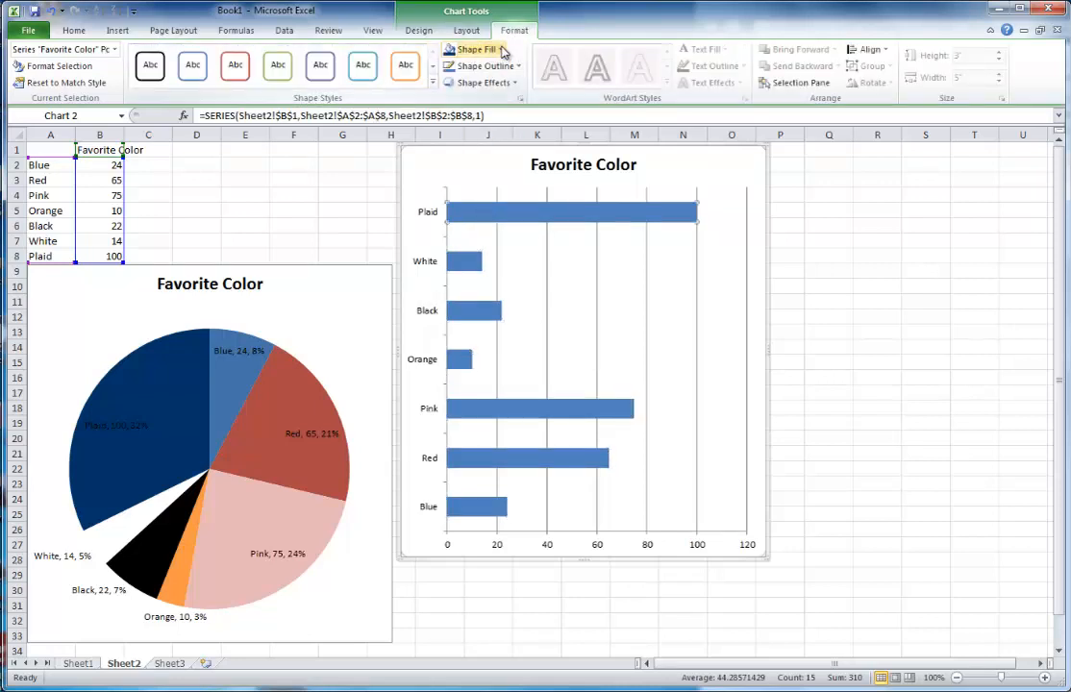
click(501, 49)
click(492, 144)
Recolor only the White bar of the bar chart so that it is white
click(464, 263)
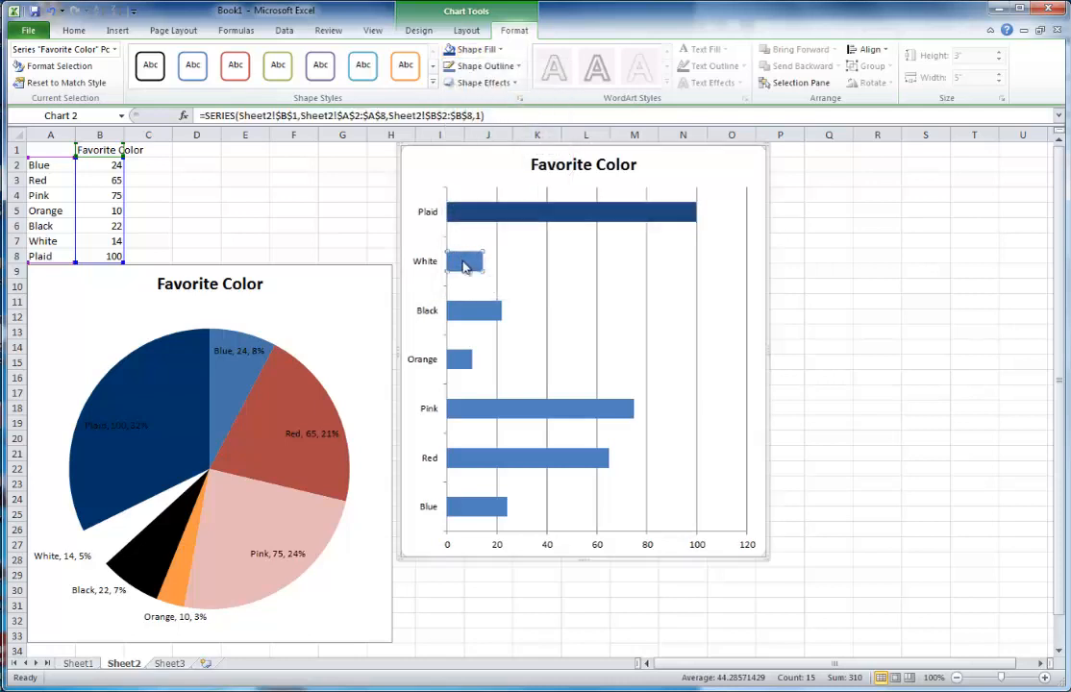
click(497, 48)
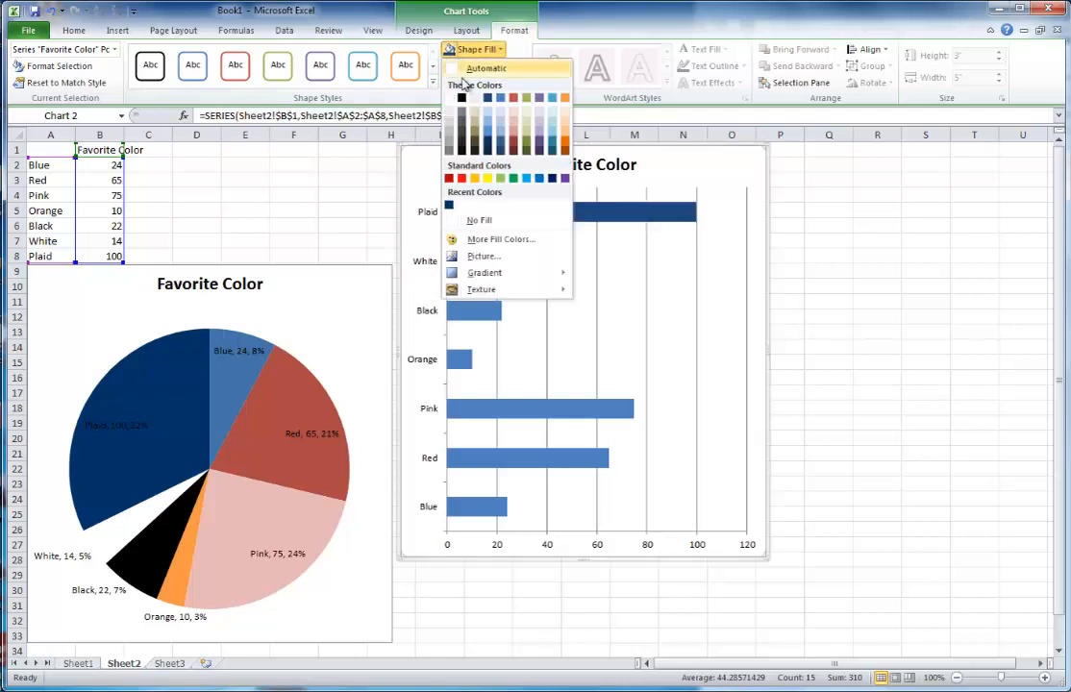
click(463, 220)
click(545, 278)
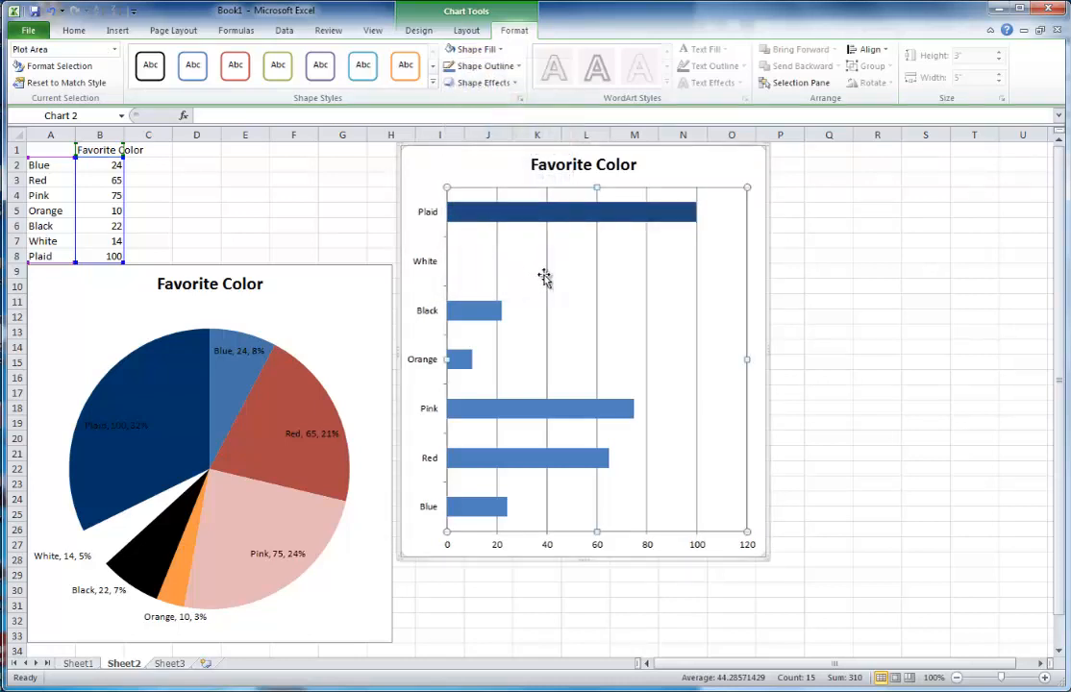
Apply the Automatic black outline to all bars of the Favorite Color series
click(464, 264)
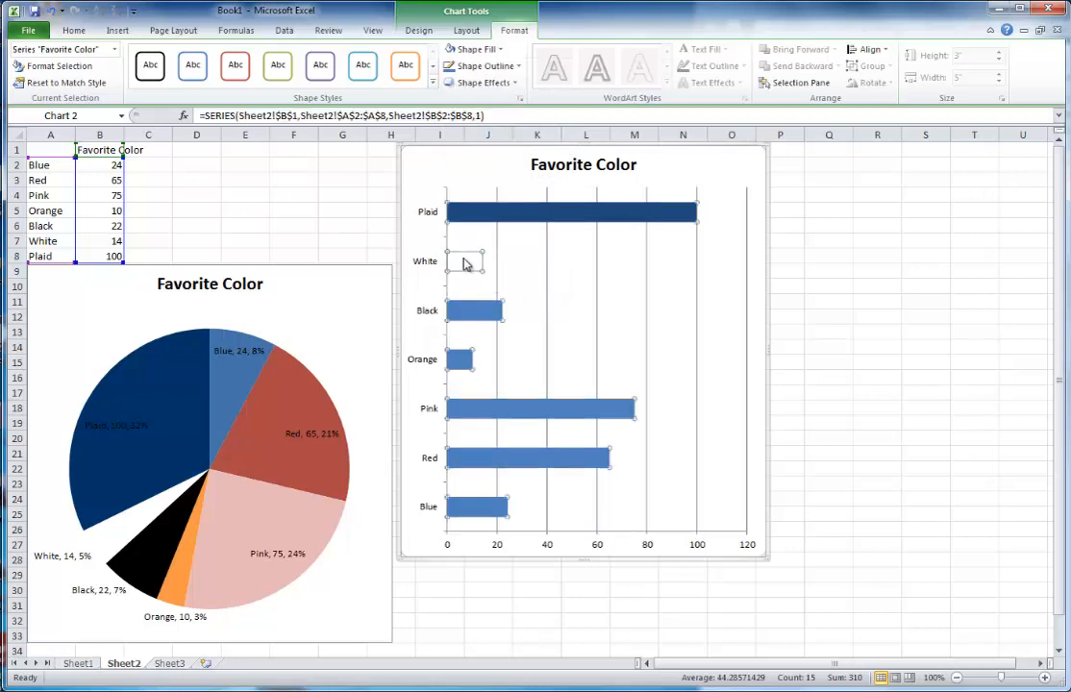
click(486, 66)
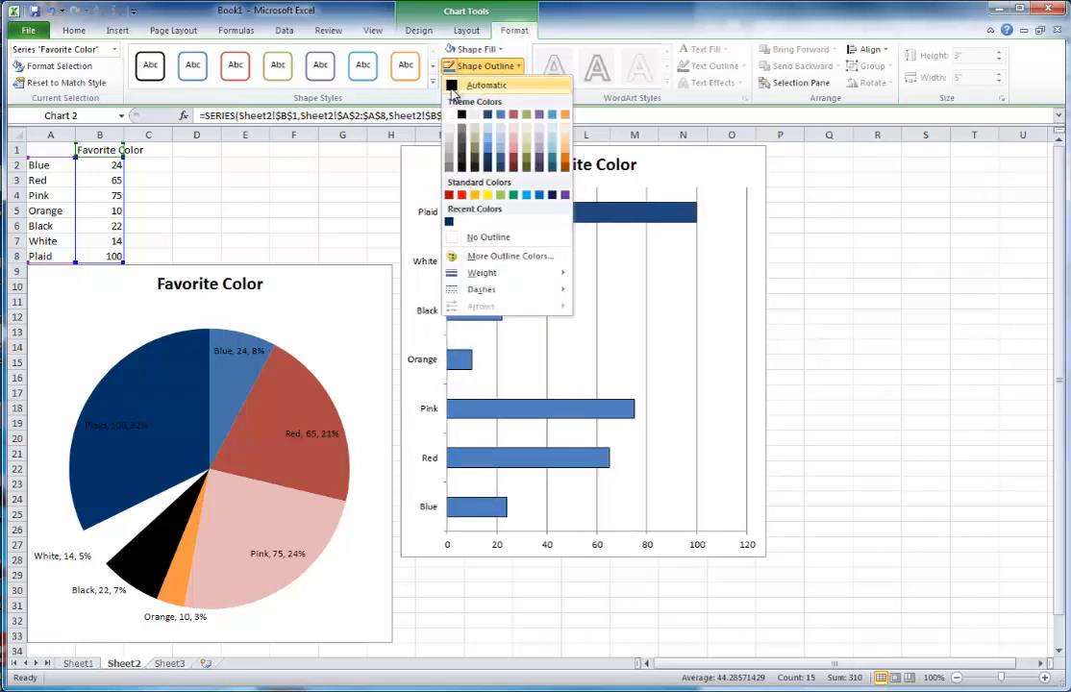
click(476, 85)
click(529, 286)
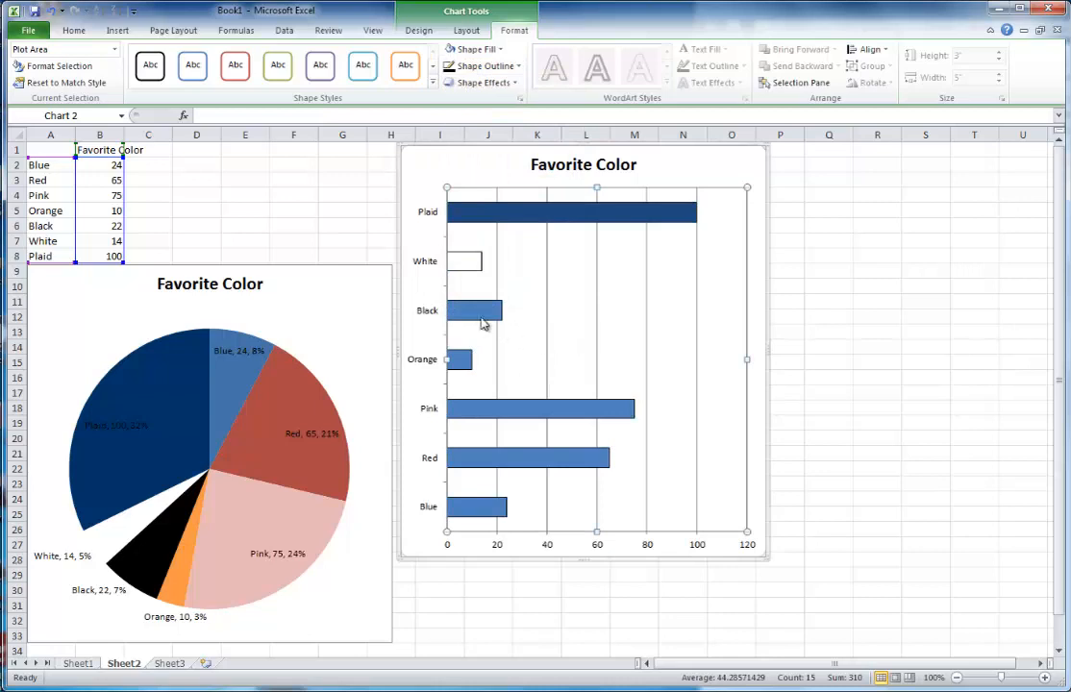
click(474, 310)
click(499, 50)
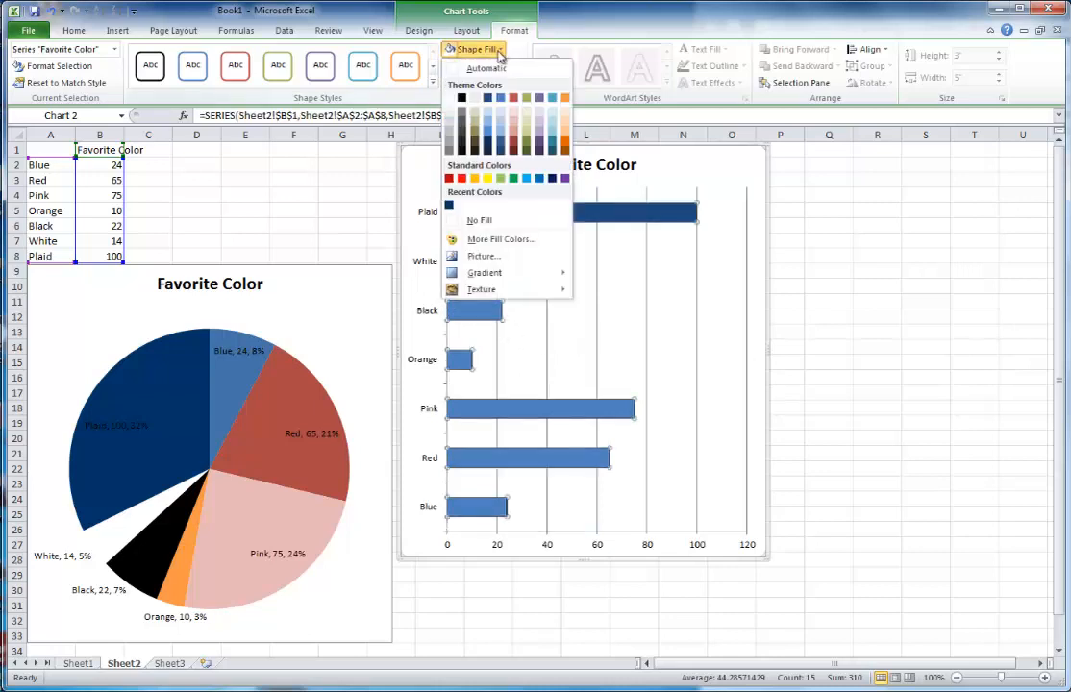
click(462, 98)
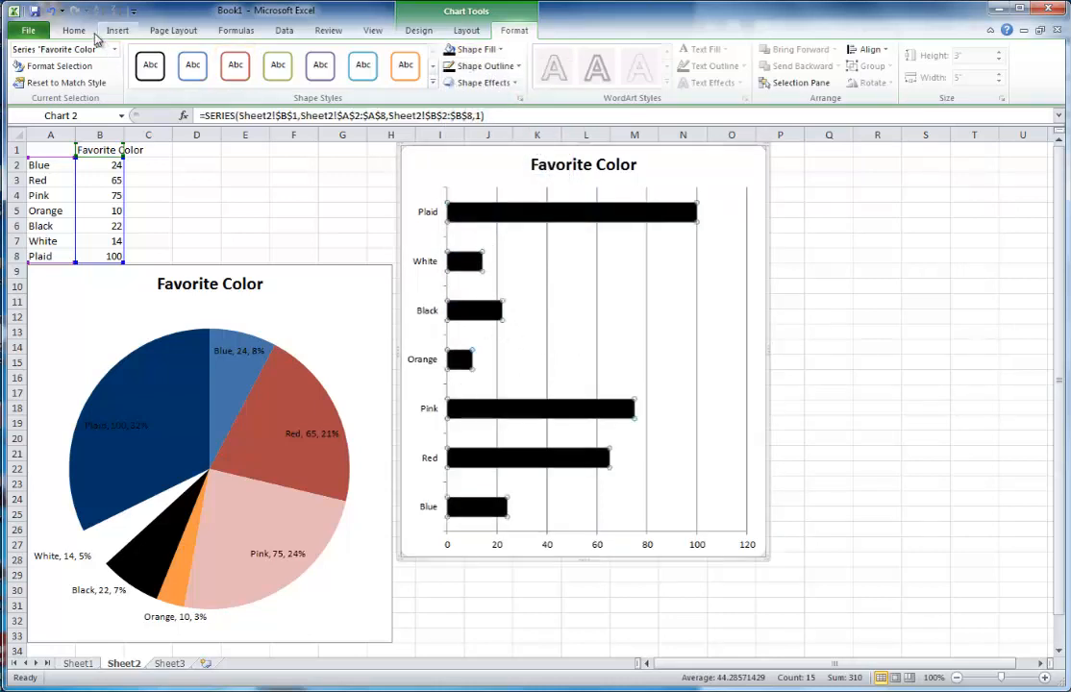
click(50, 11)
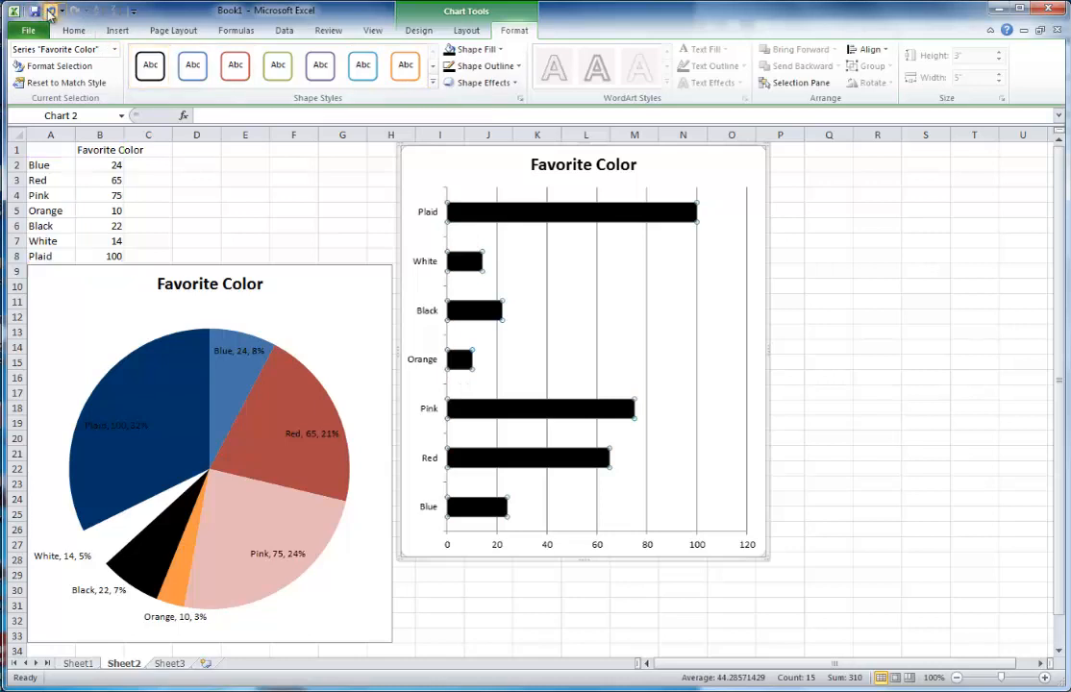
Fill only the Black bar of the bar chart with the black theme color
click(488, 310)
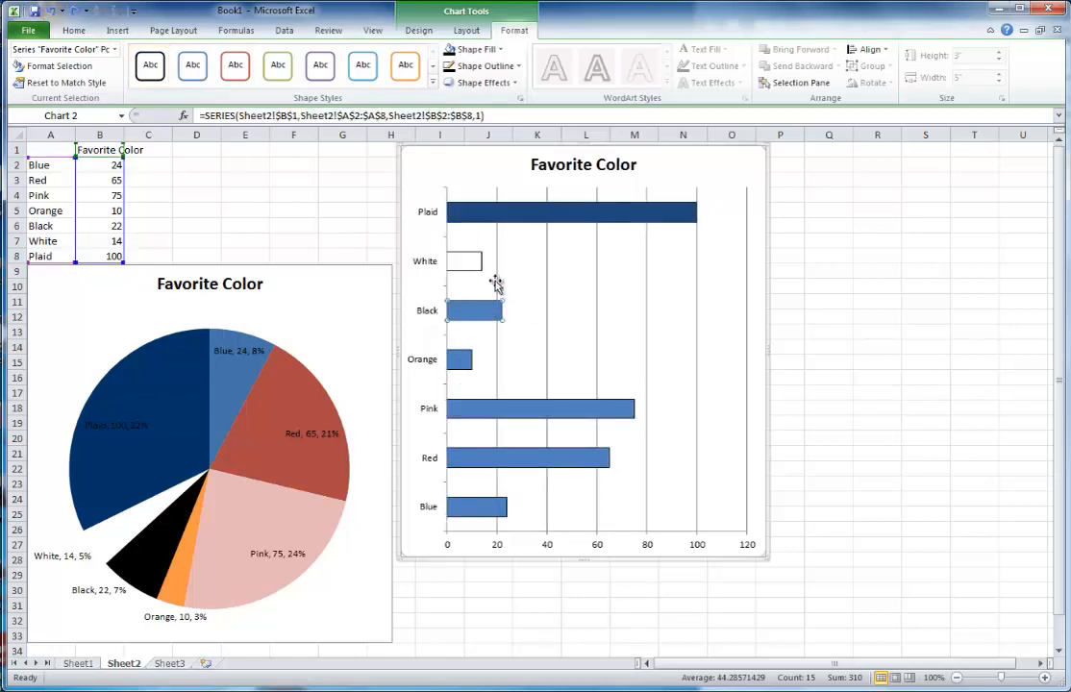
click(471, 49)
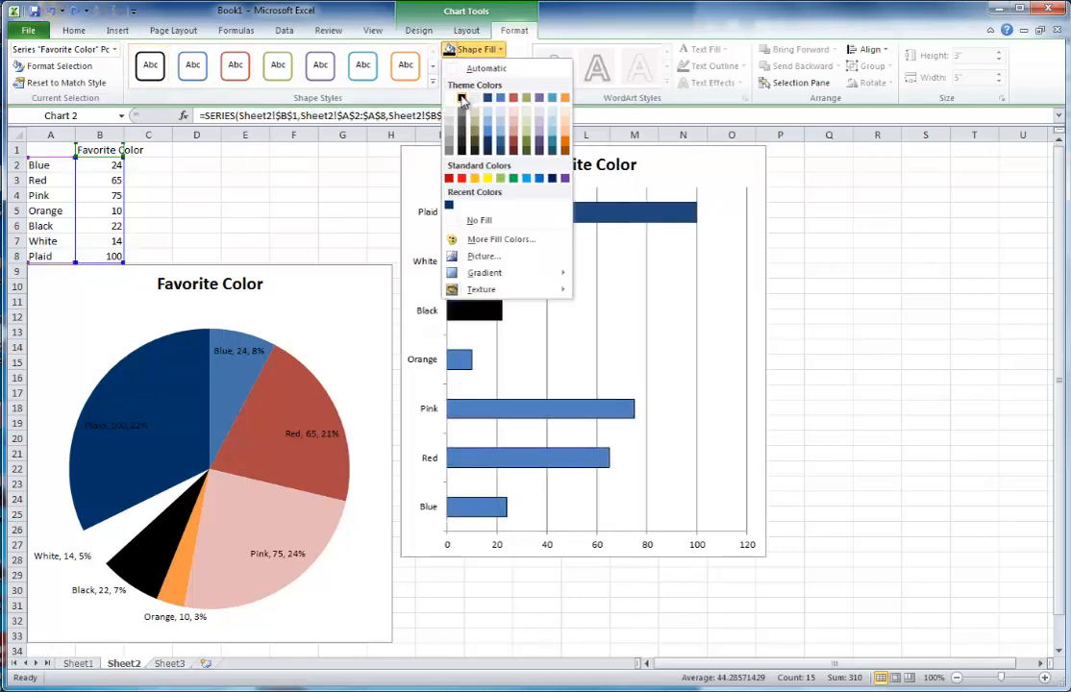
click(462, 98)
Fill only the Orange bar of the bar chart with a dark orange theme color
click(468, 359)
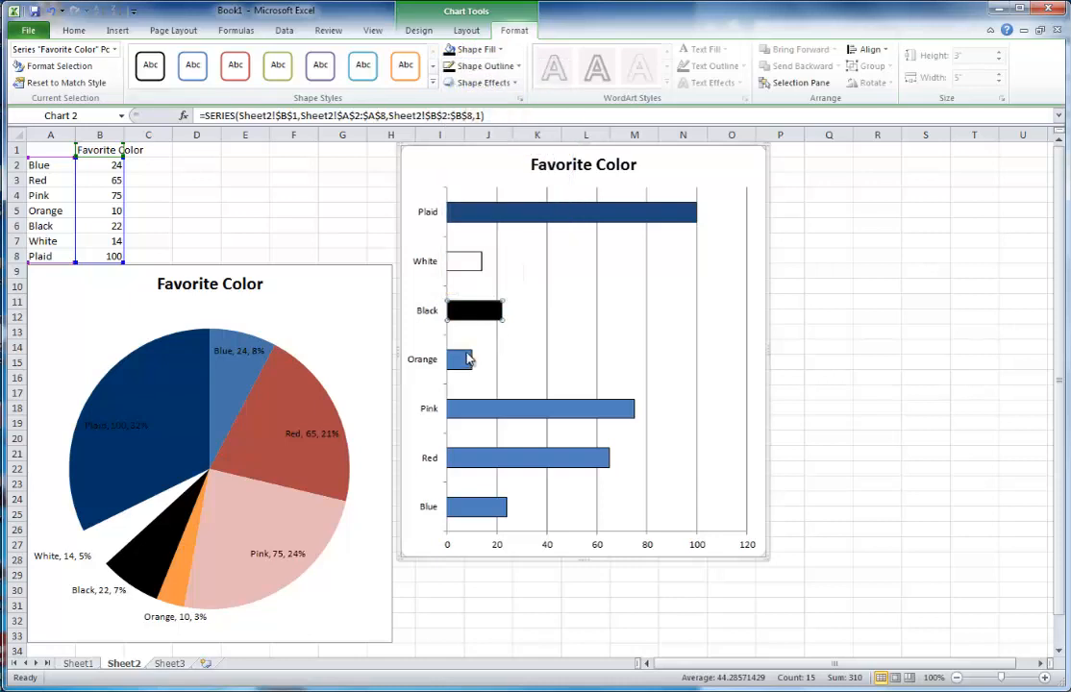
click(499, 50)
click(565, 147)
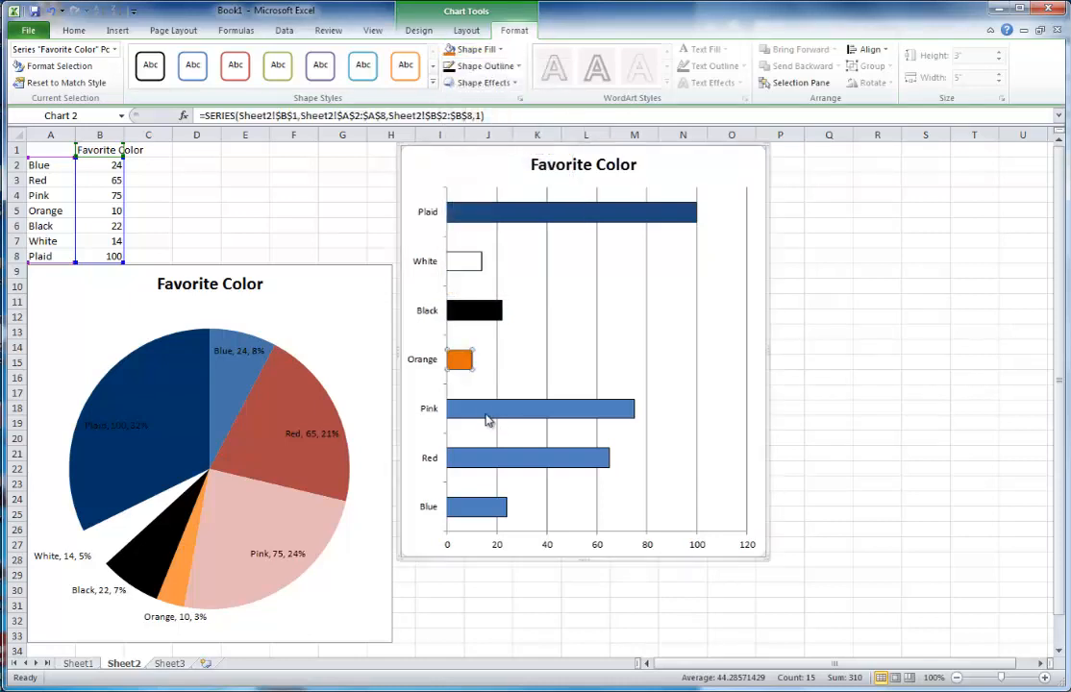
Fill only the Pink bar of the bar chart with the lightest tint of the red theme color
click(485, 412)
click(500, 49)
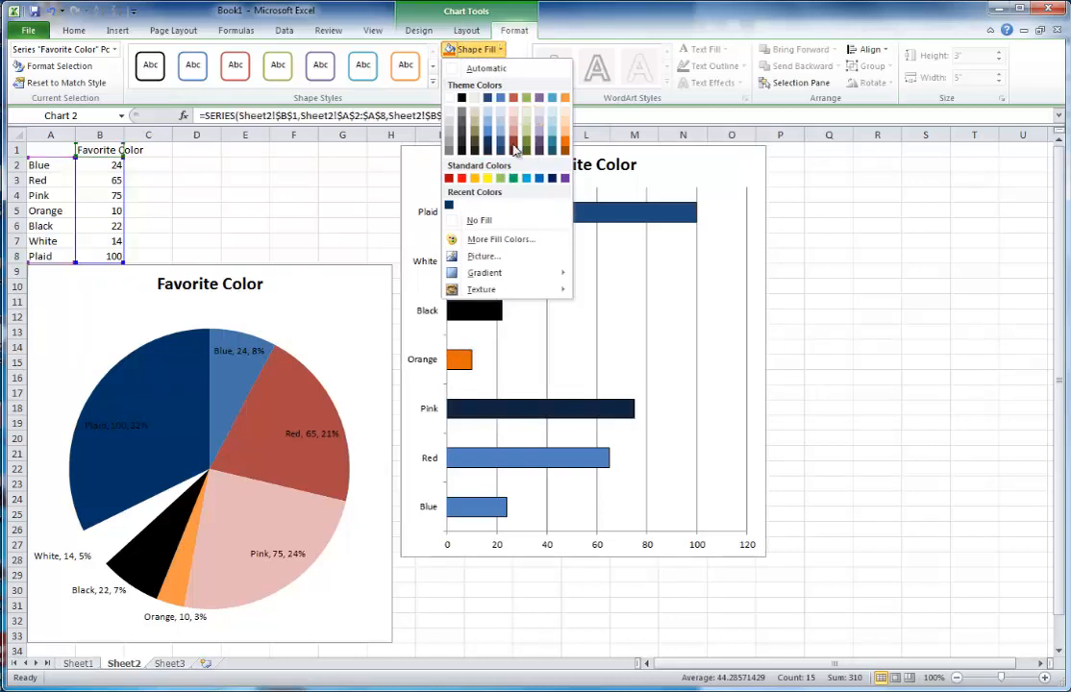
click(513, 109)
Fill only the Red bar of the bar chart with the standard bright red and deselect the chart
click(476, 452)
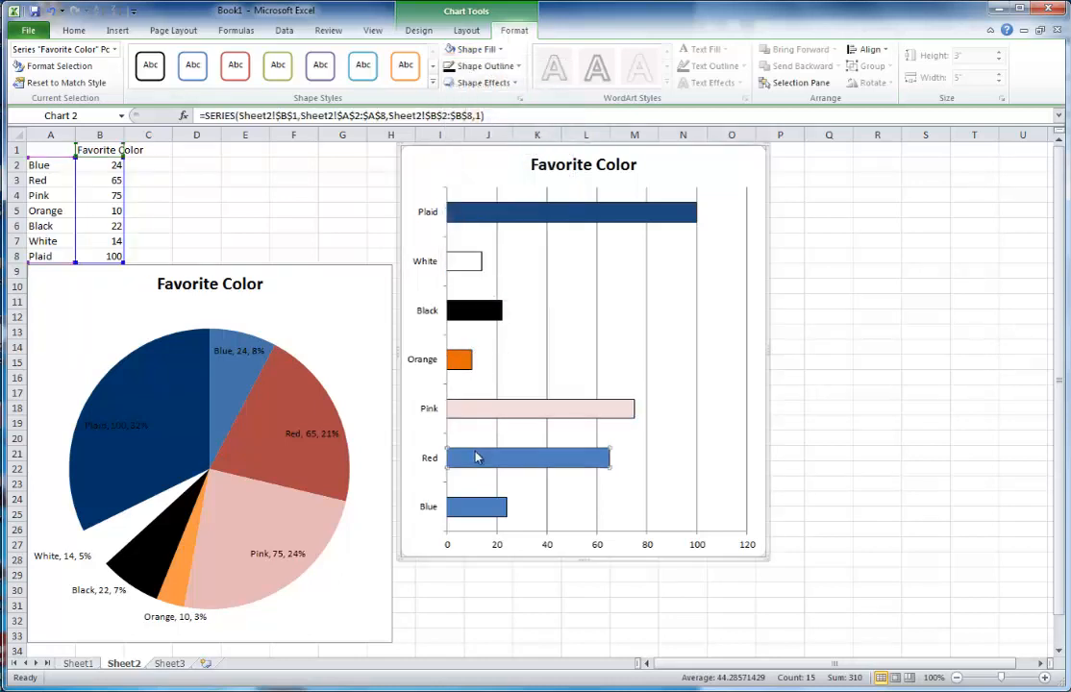
click(498, 49)
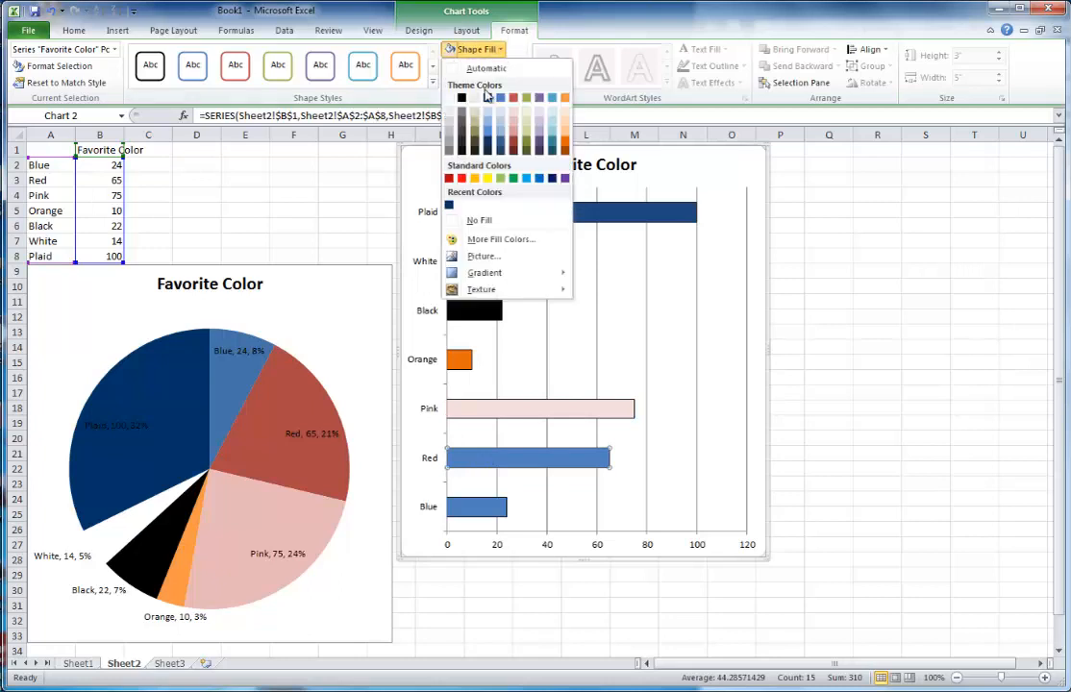
click(461, 178)
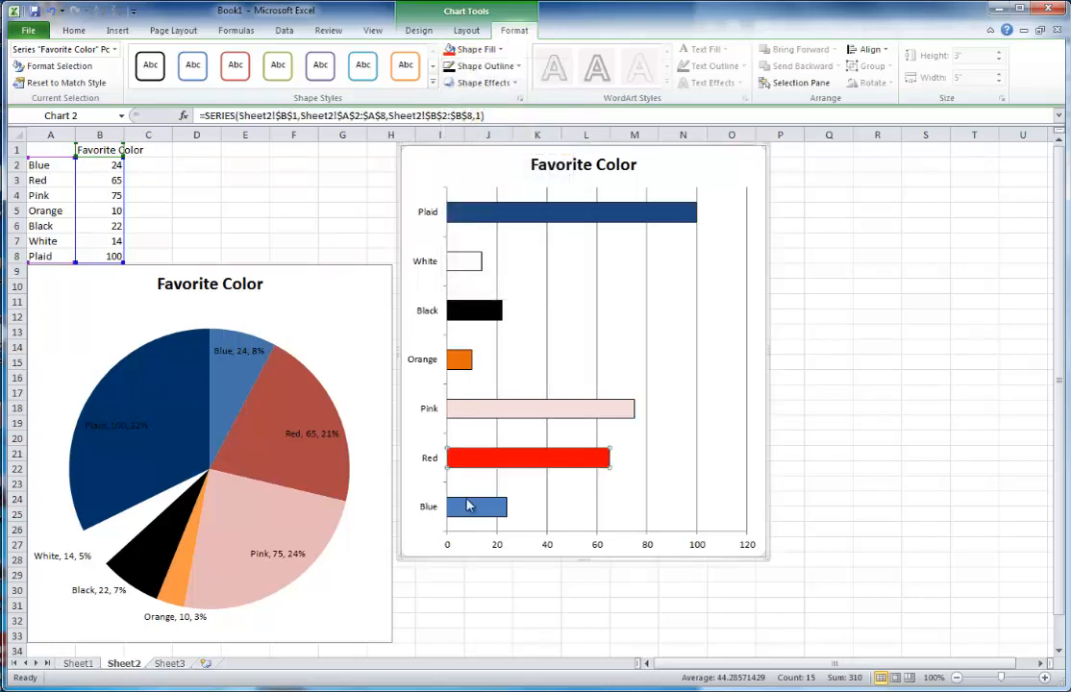
click(469, 505)
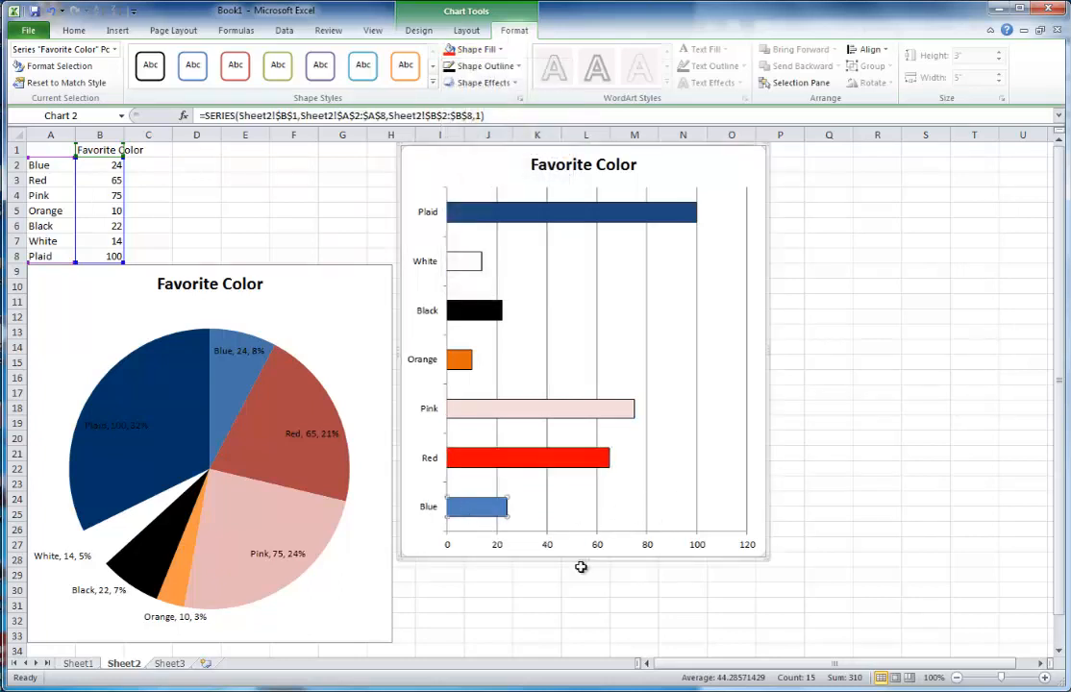
click(514, 587)
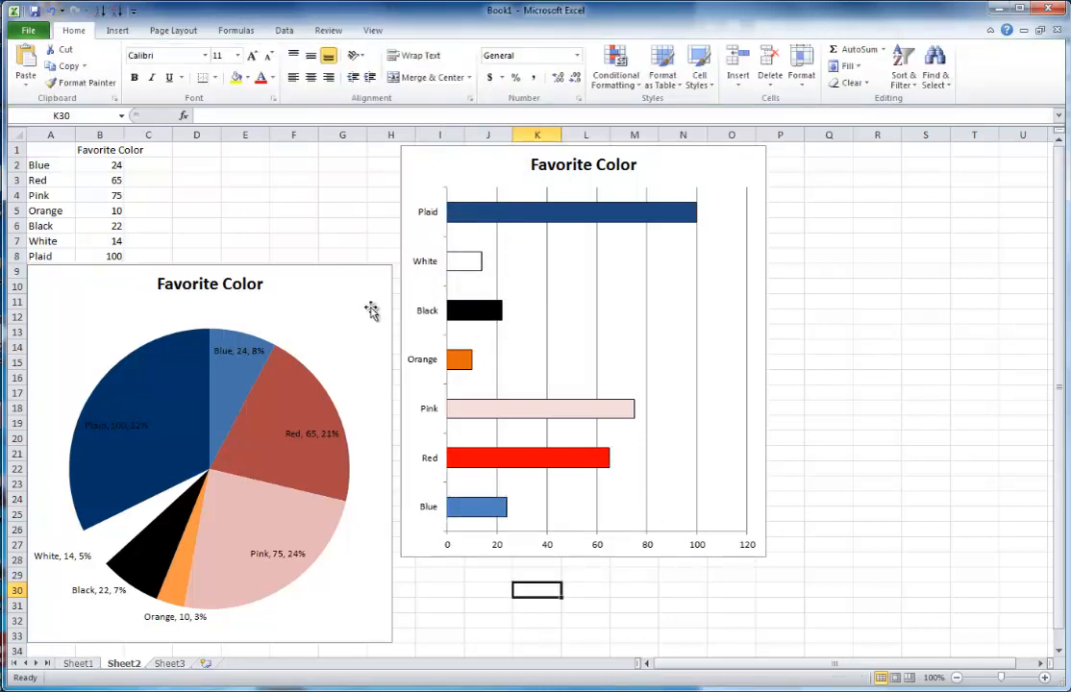